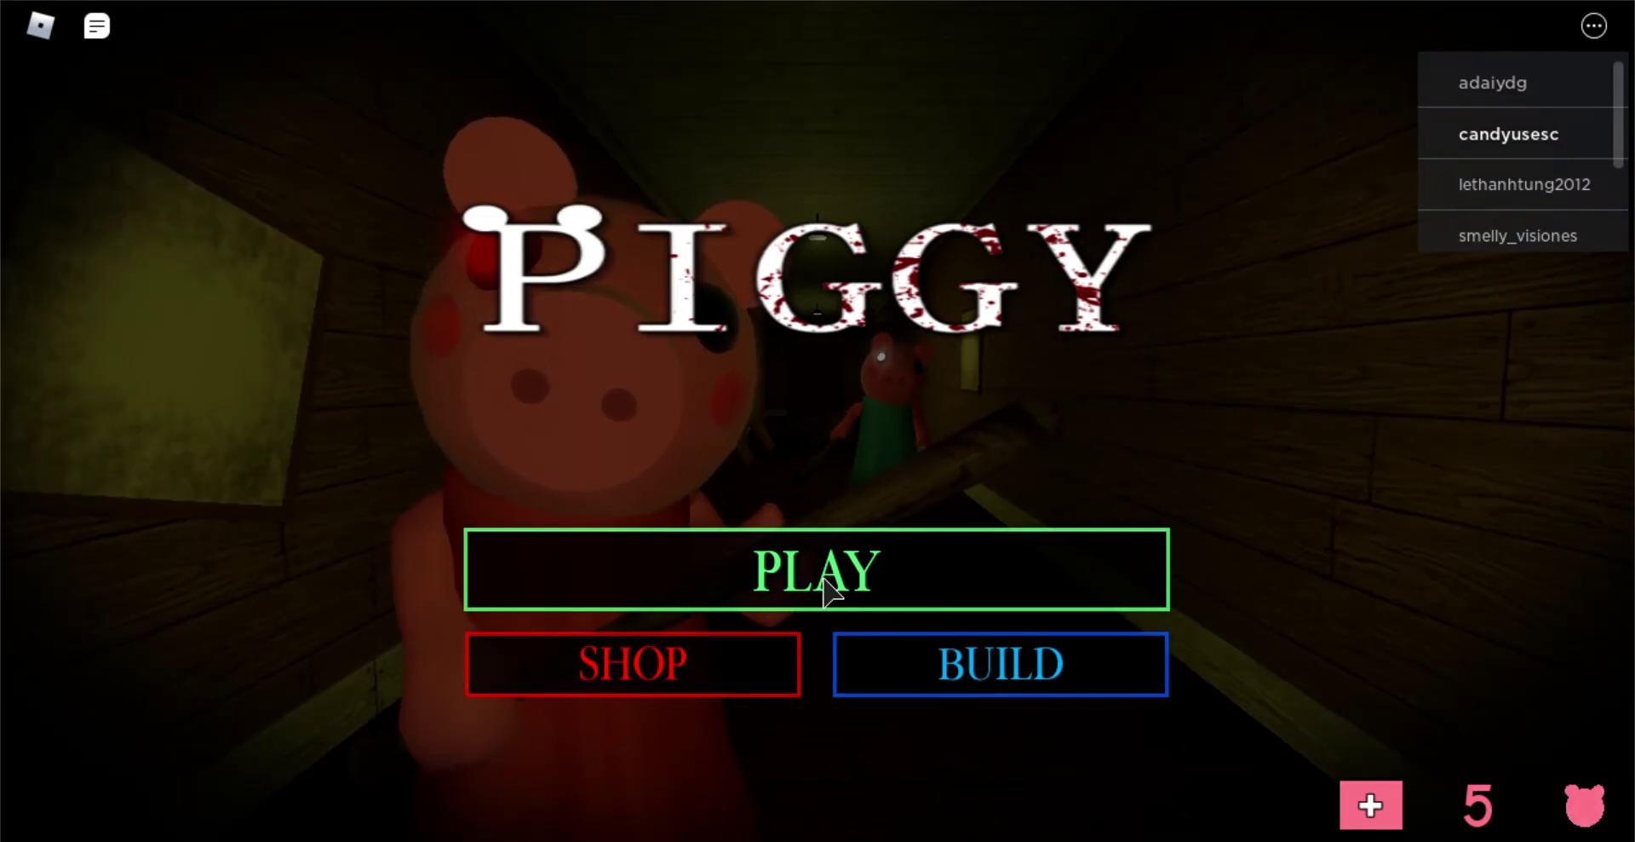
Step: Enter the friend's server name in Build mode, without the trailing space, and join their map
click(1007, 690)
text(twinkl)
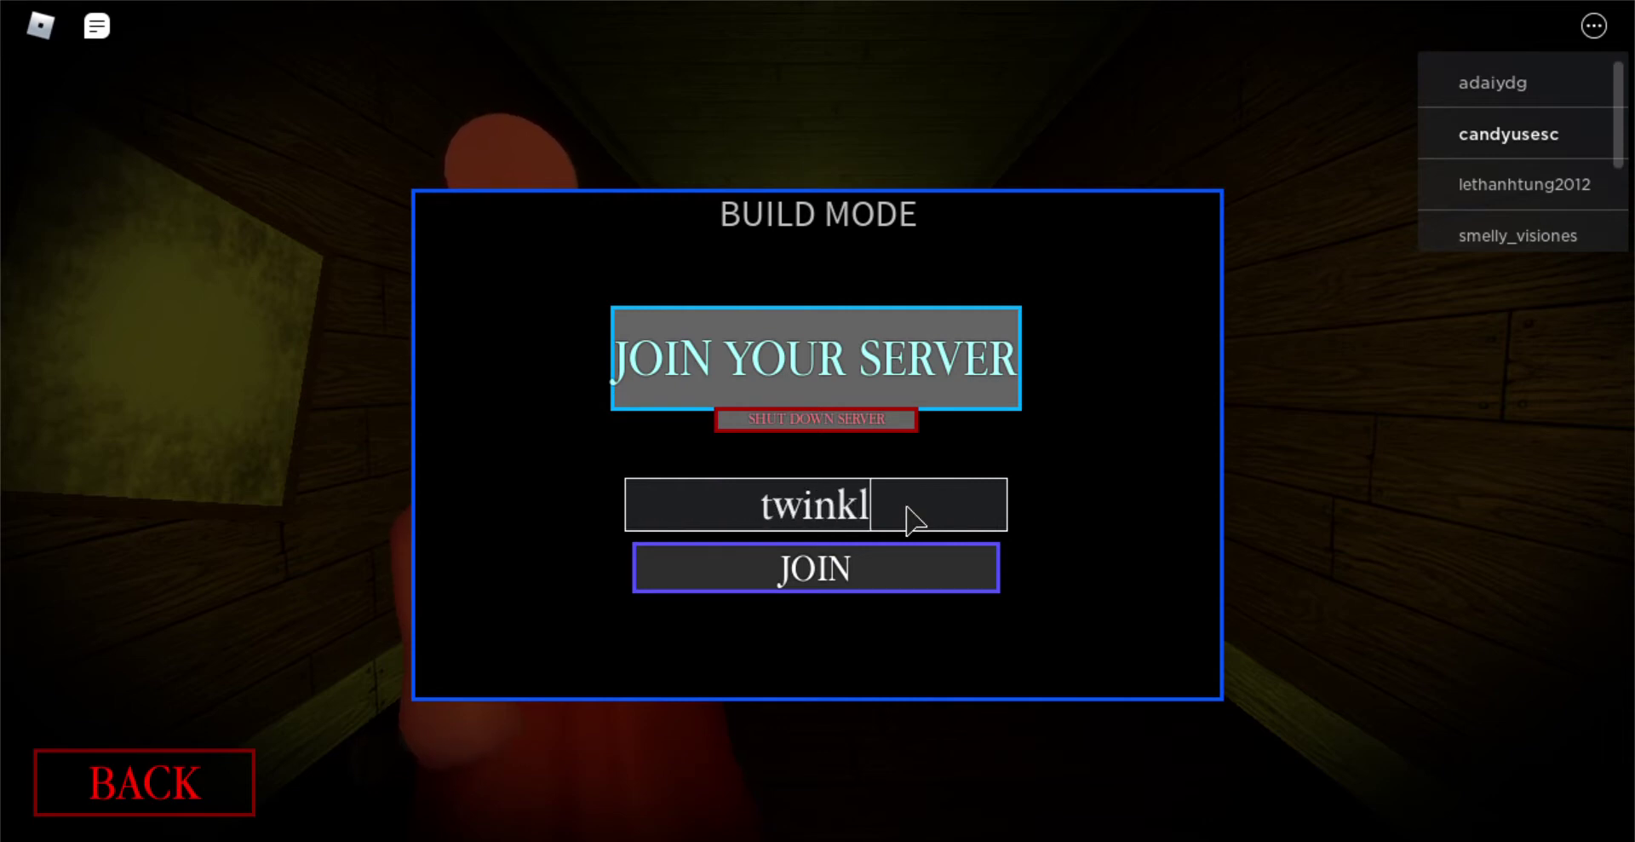
text(e)
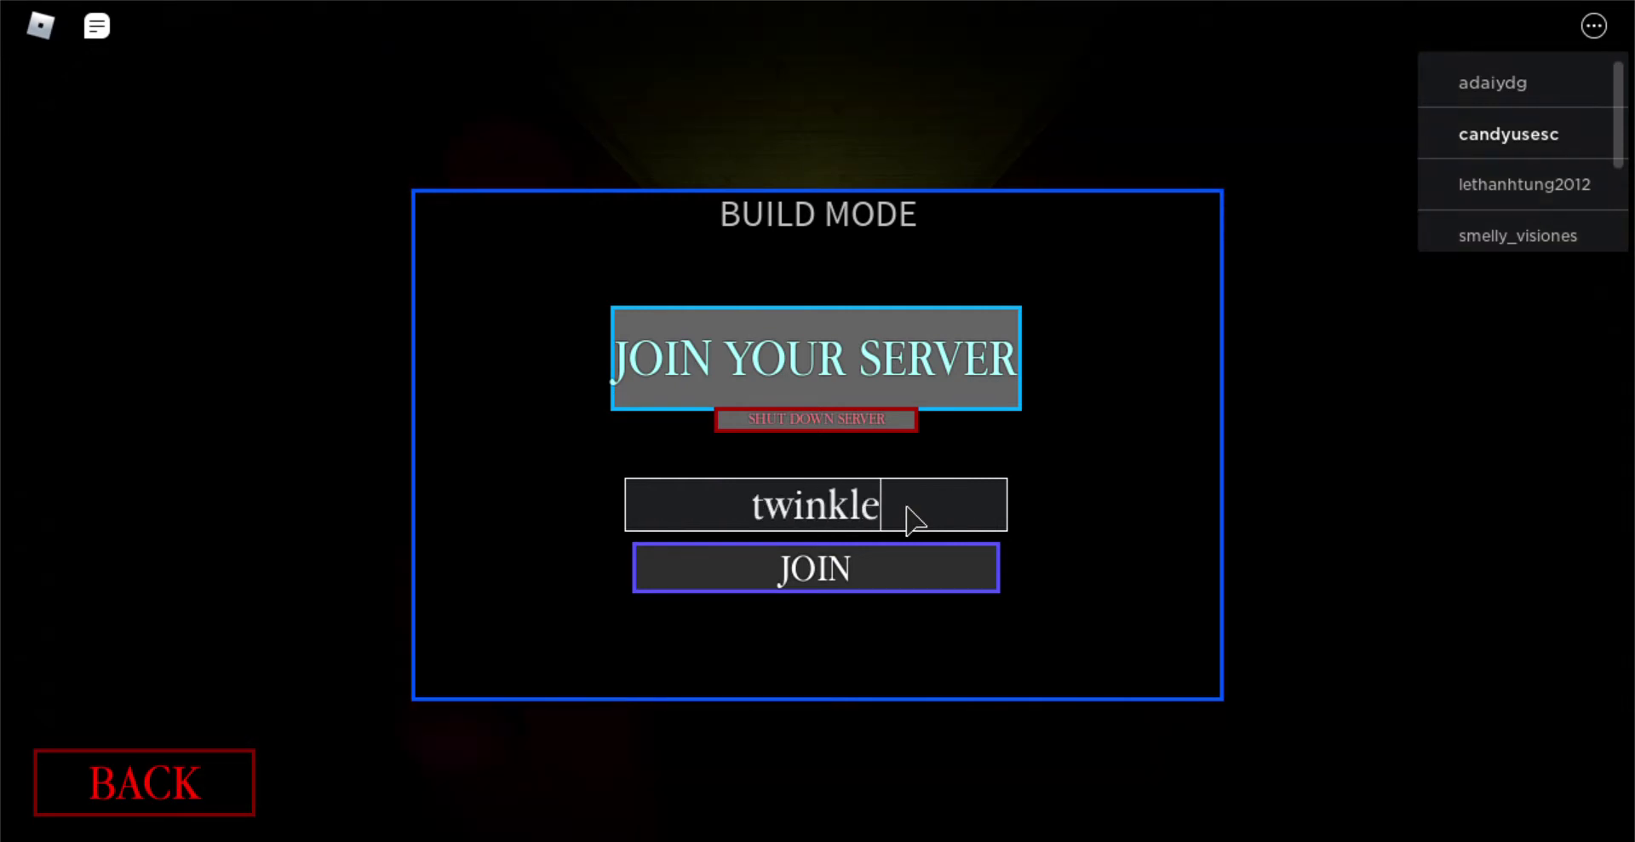
key(Return)
key(BackSpace)
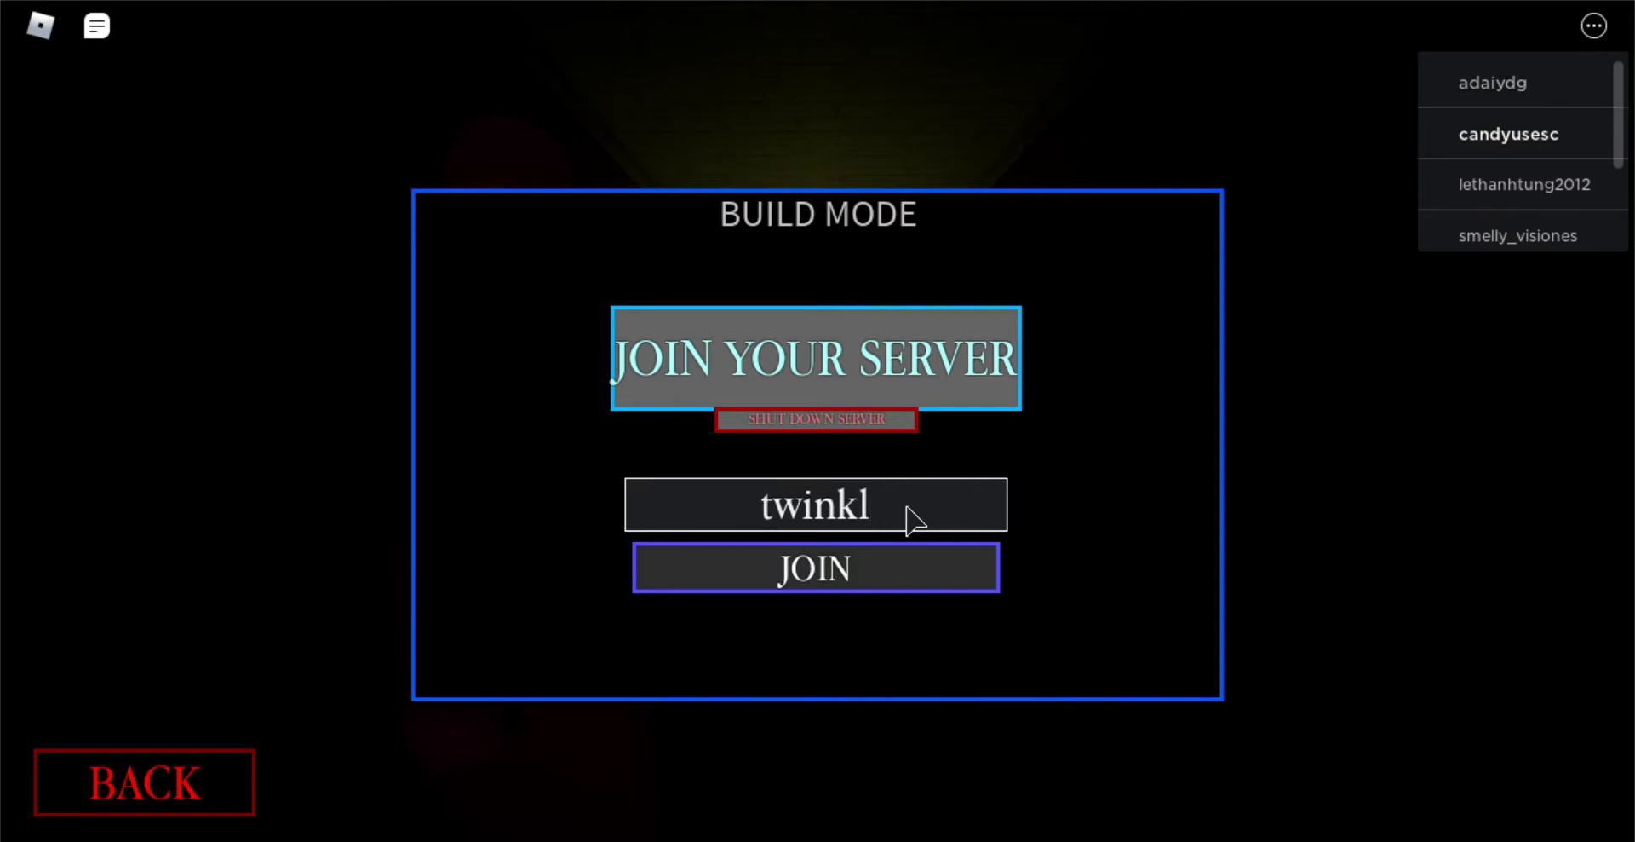
text(e1312)
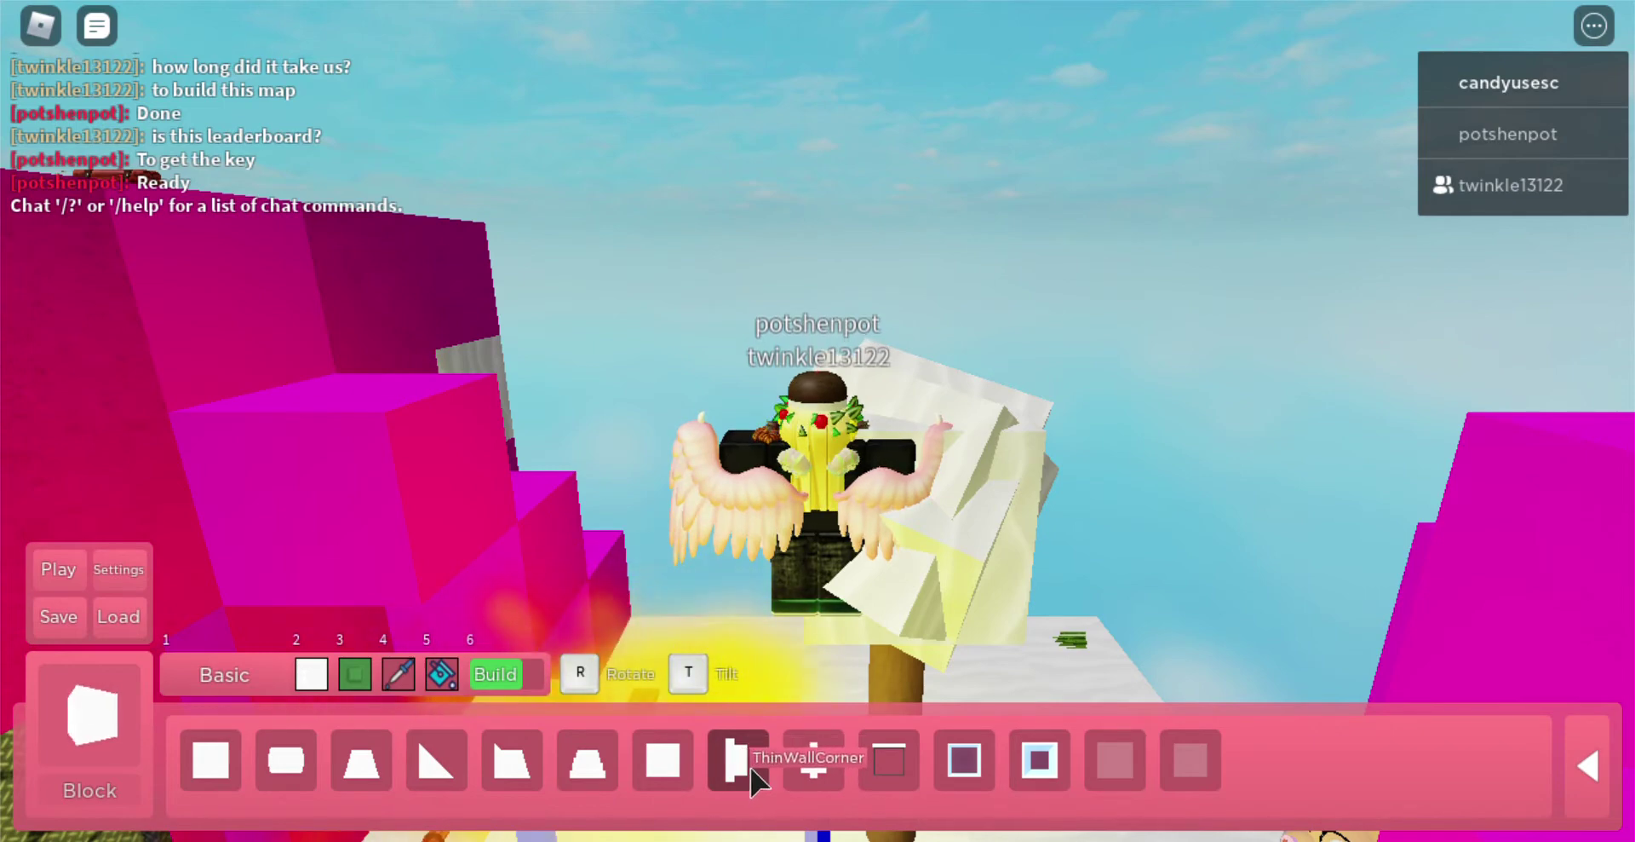
Step: Start the custom map with Bot chosen as Piggy's controller
right_click(748, 742)
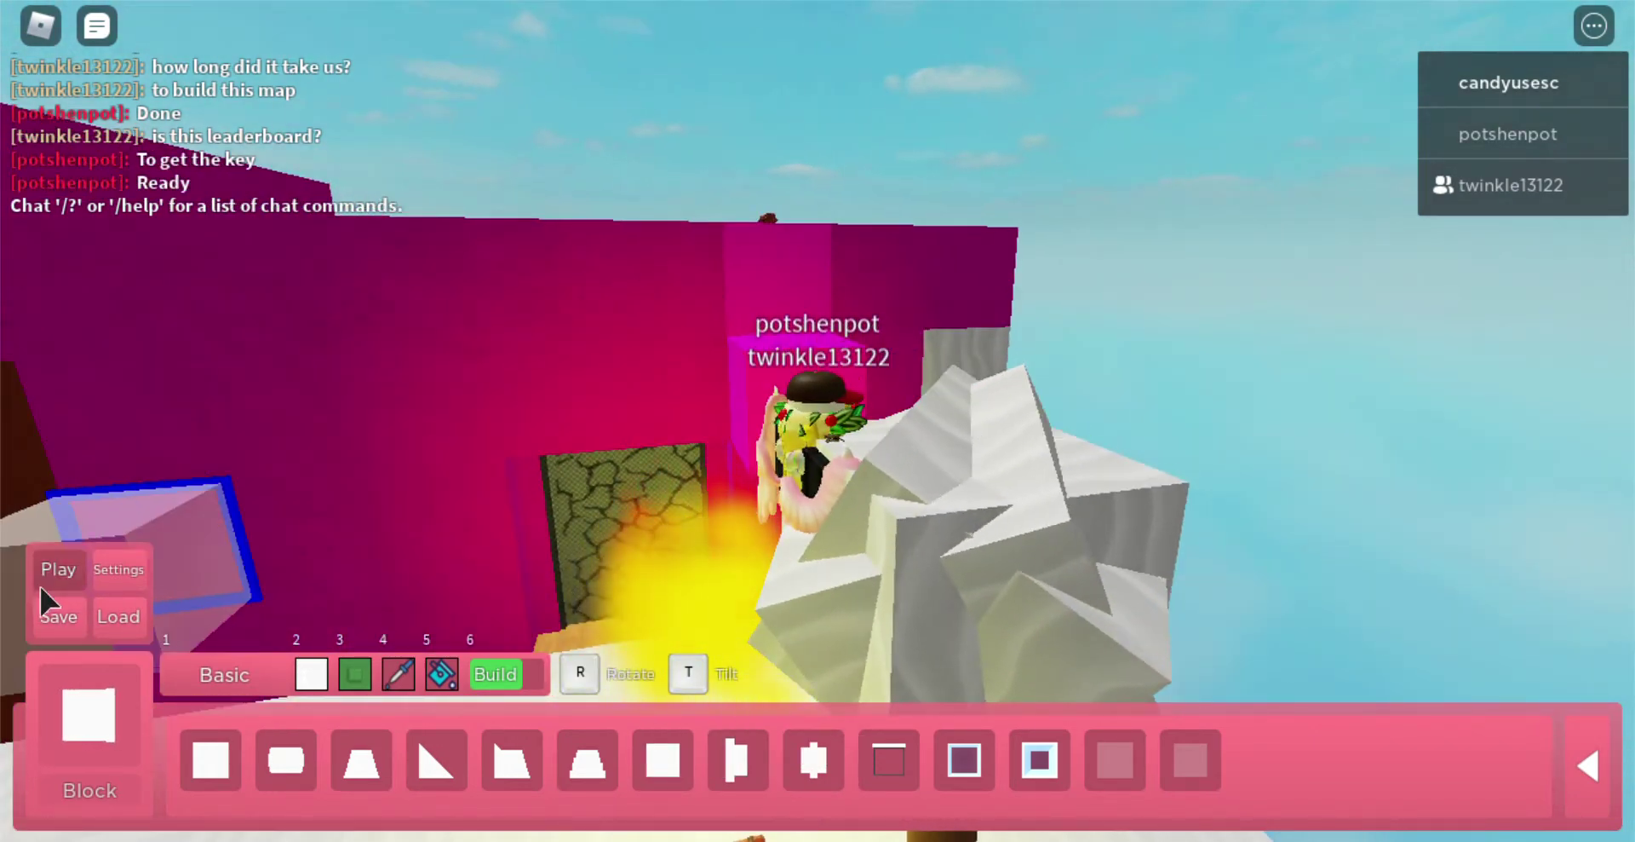
click(58, 569)
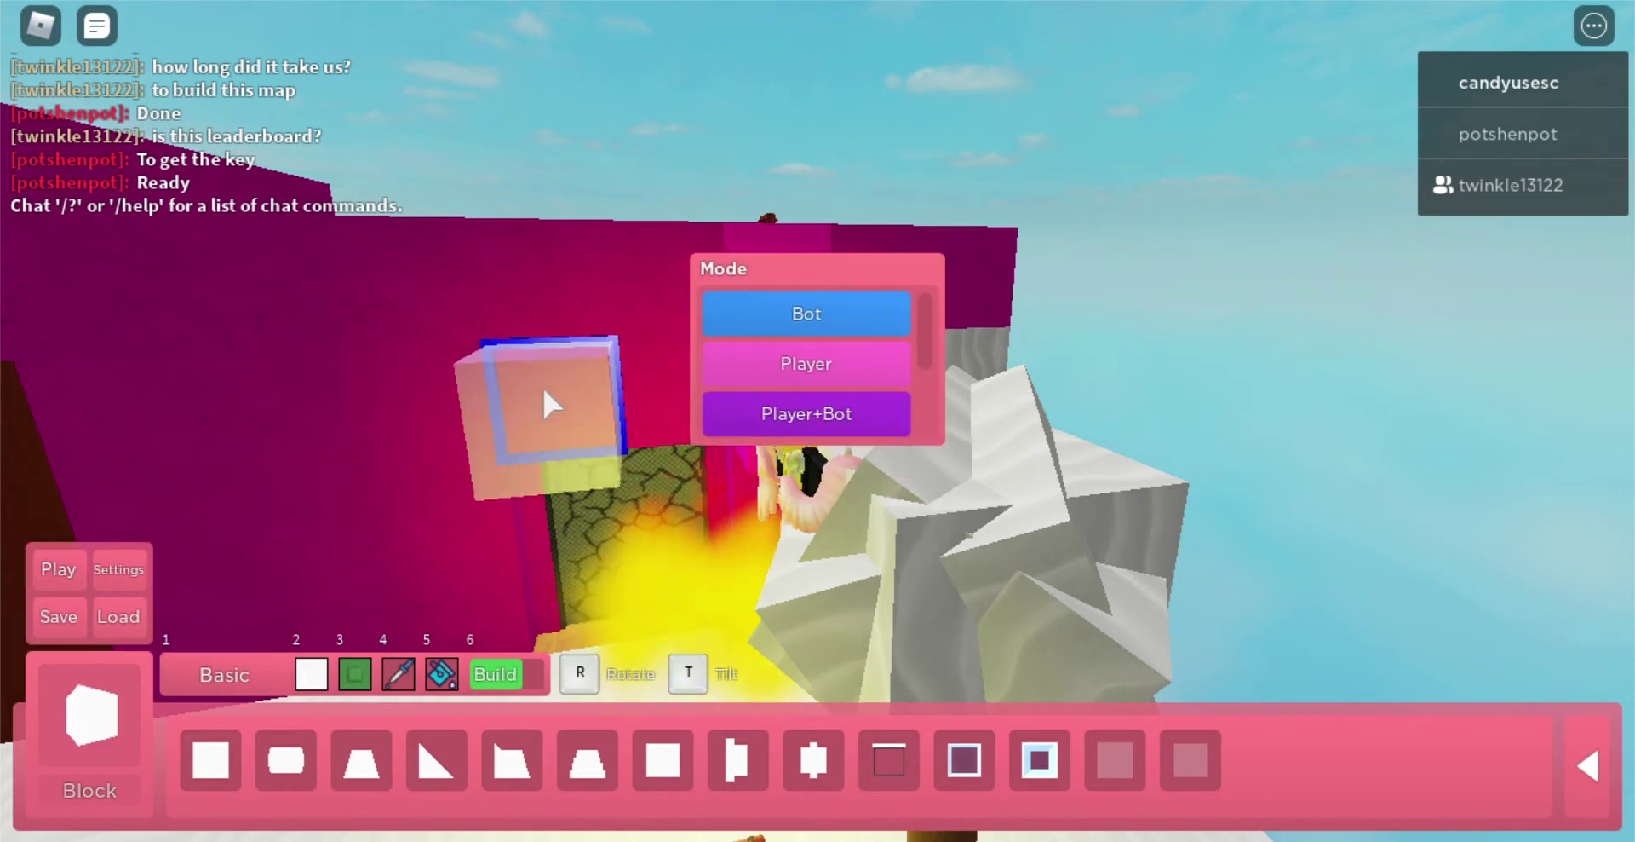
click(816, 321)
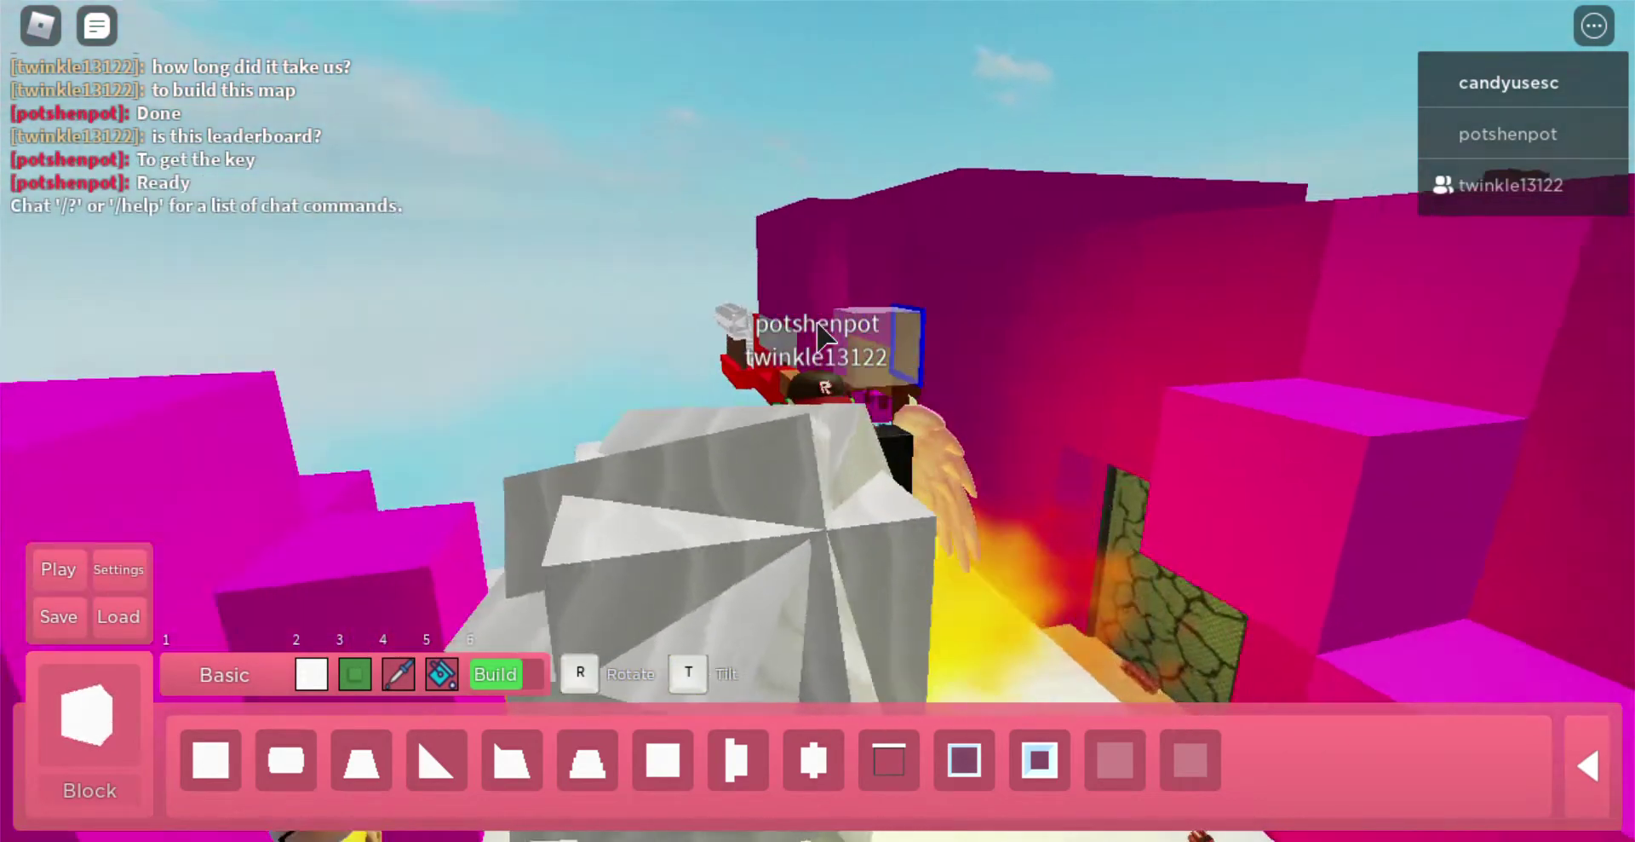
drag(825, 329, 825, 330)
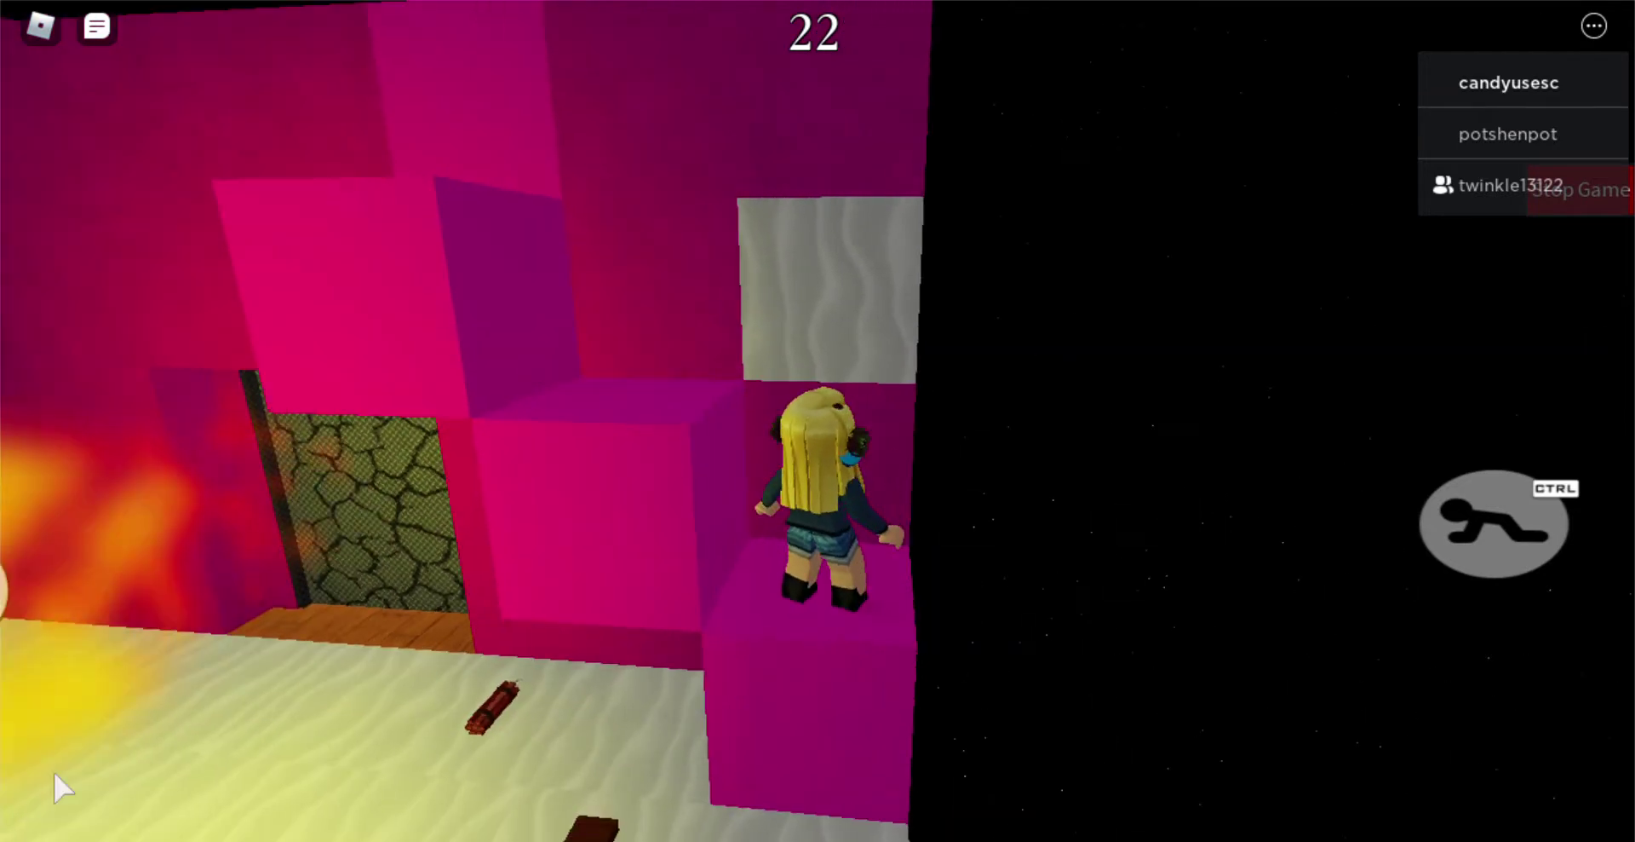
Step: Send 'WHATS THIS?' in chat, then walk across the pink platforms onto the brown brick patch
click(95, 25)
text(WHATS THIS?)
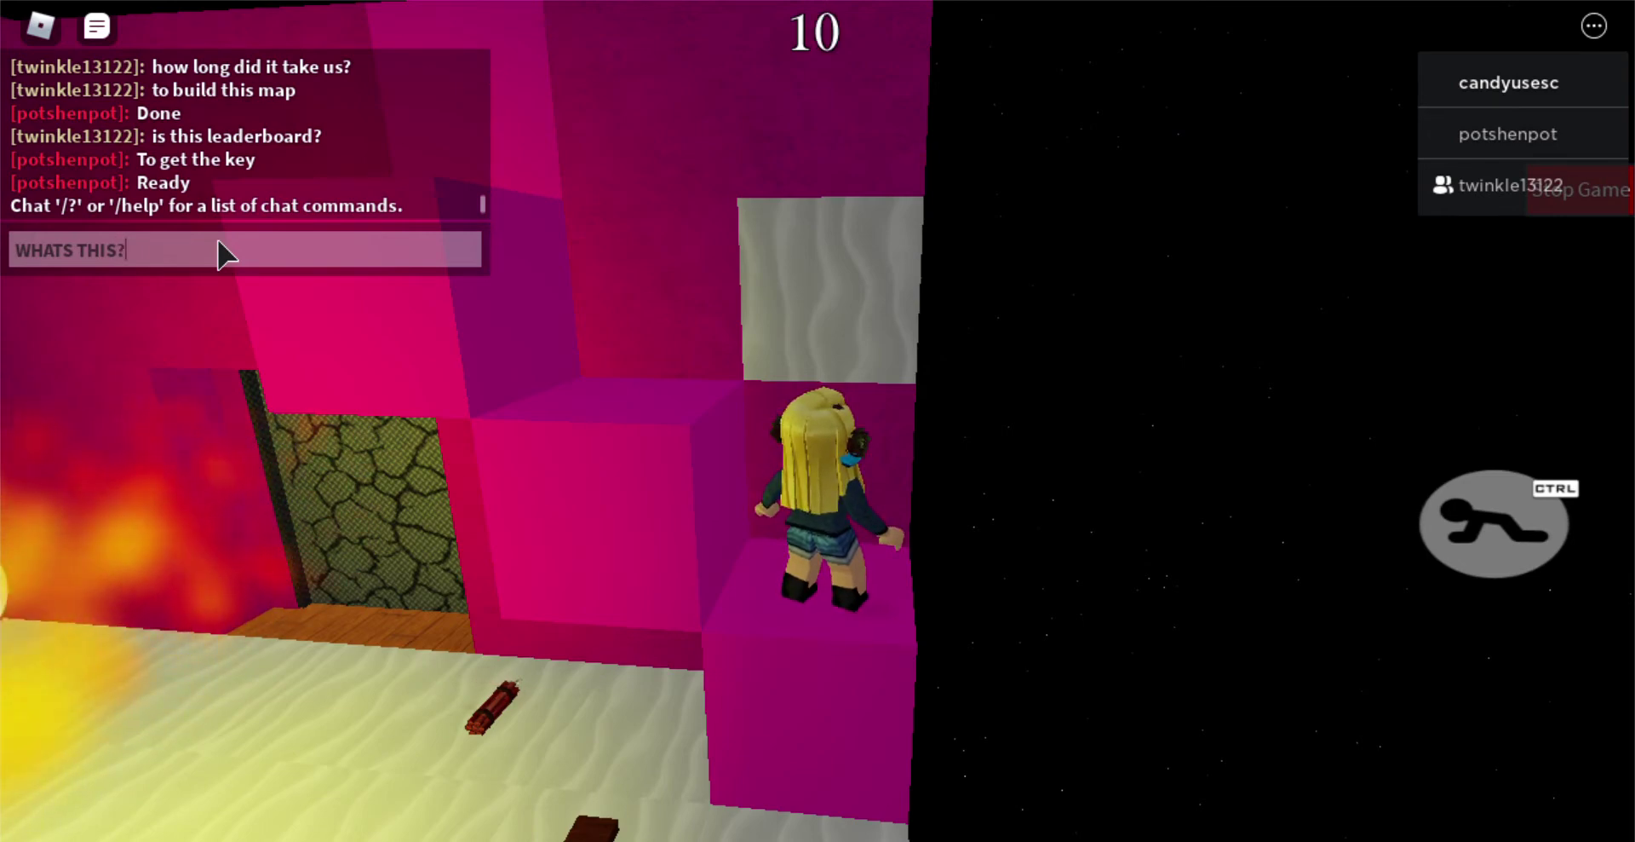
key(Return)
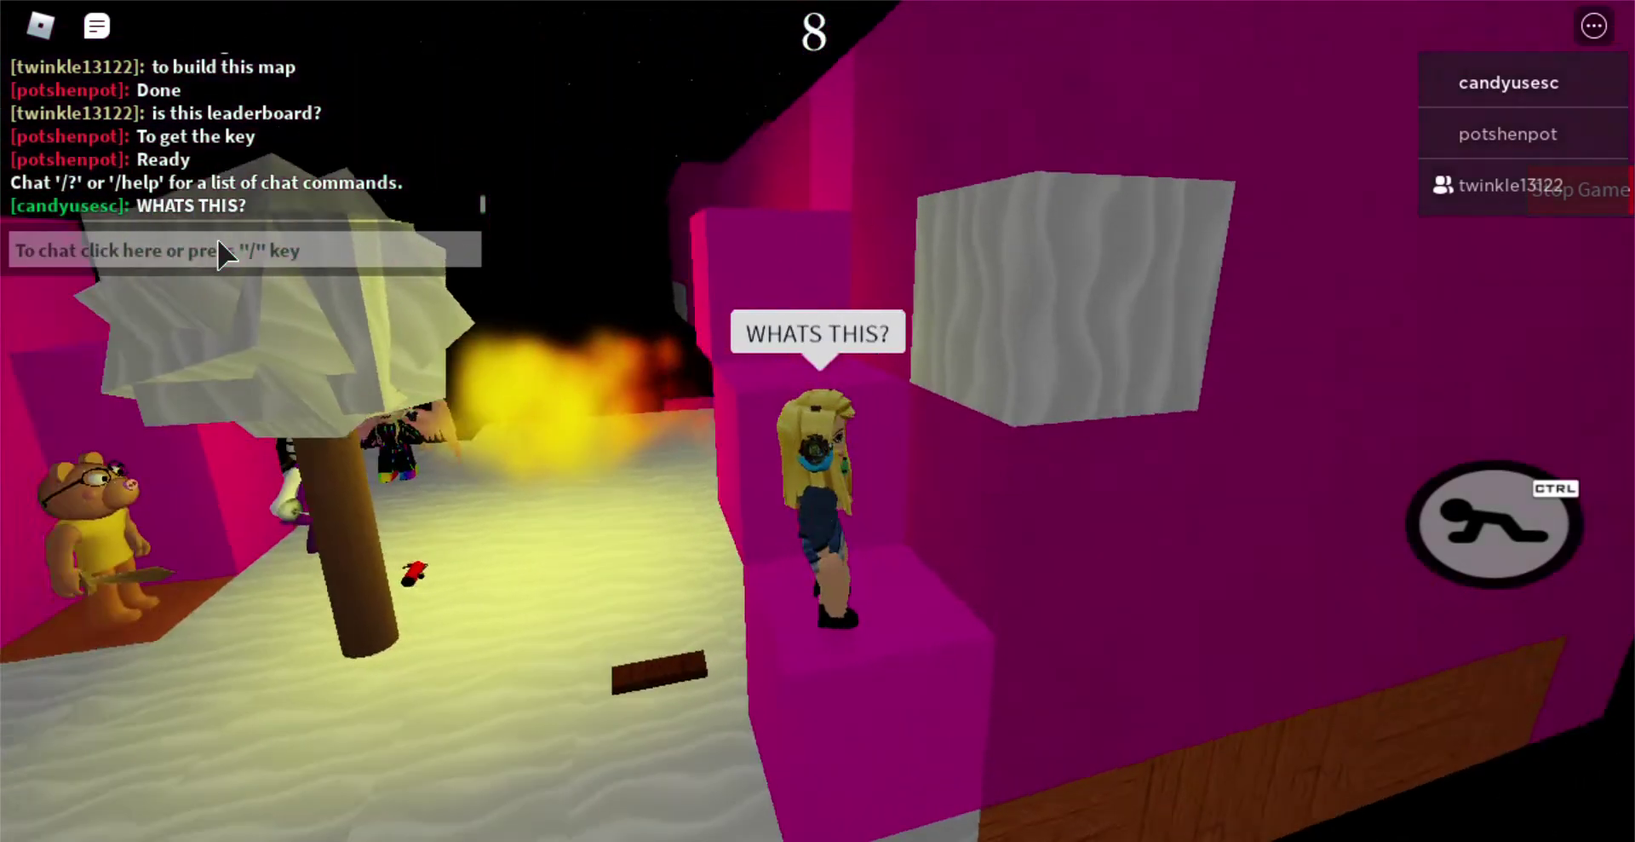
key(w)
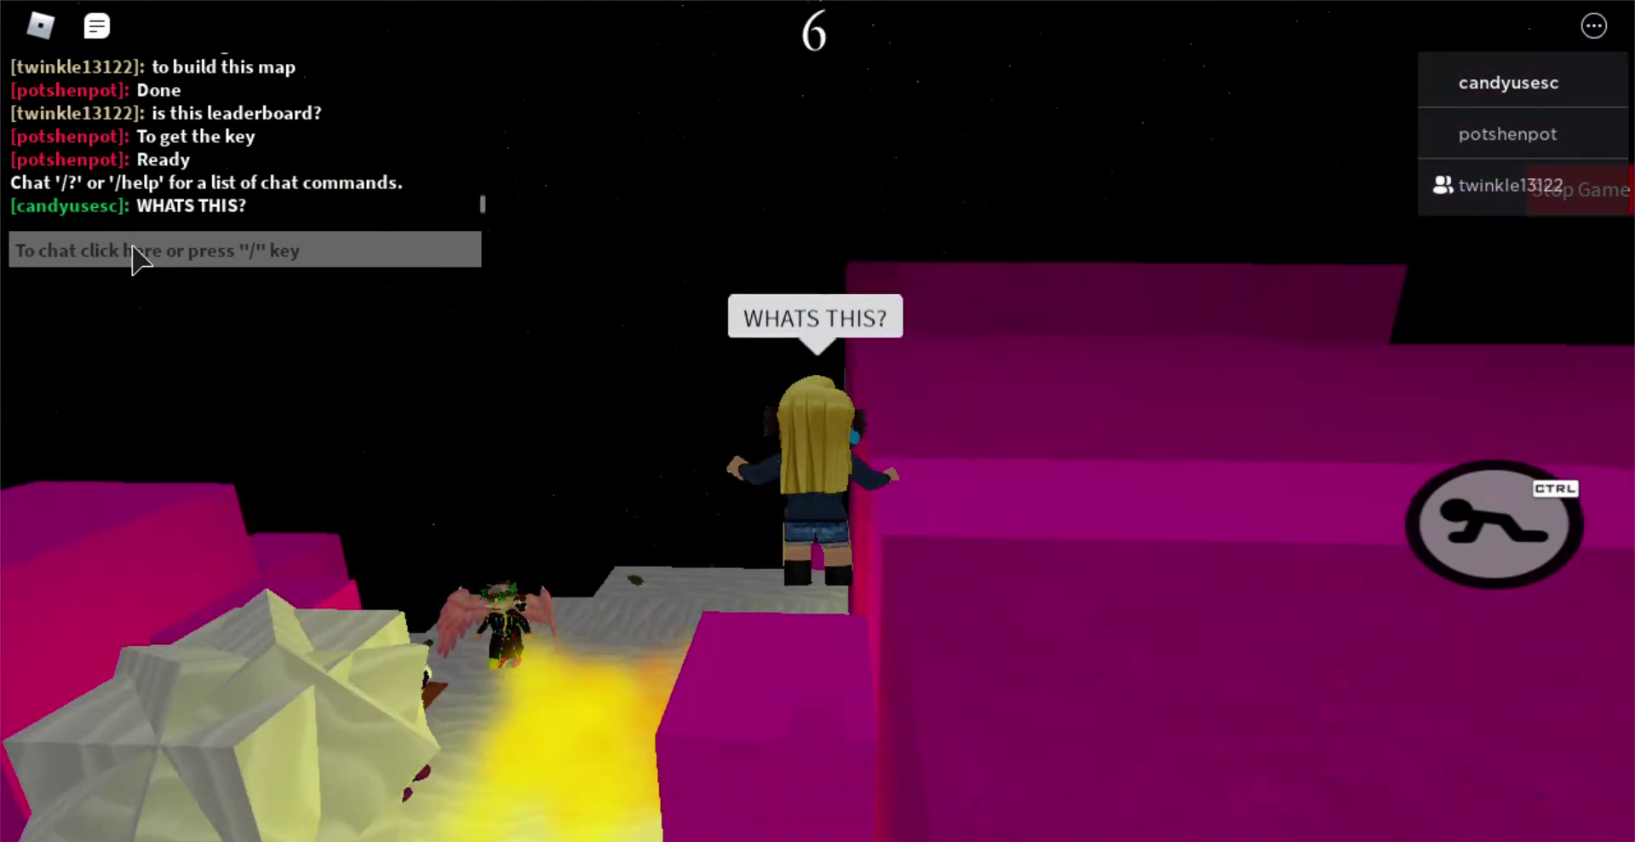
key(w)
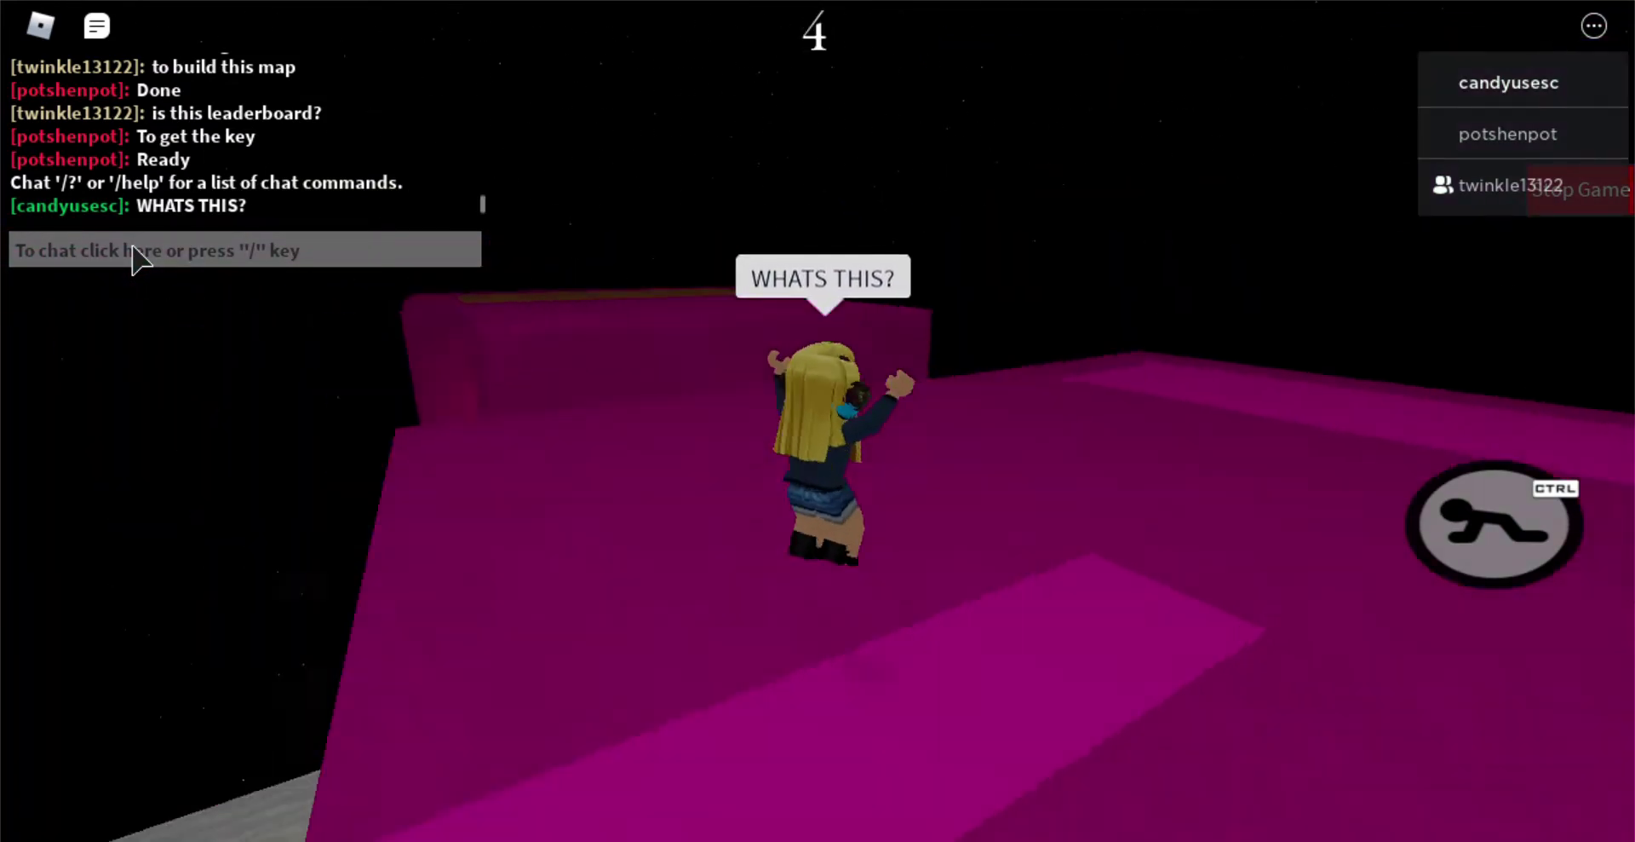
key(w)
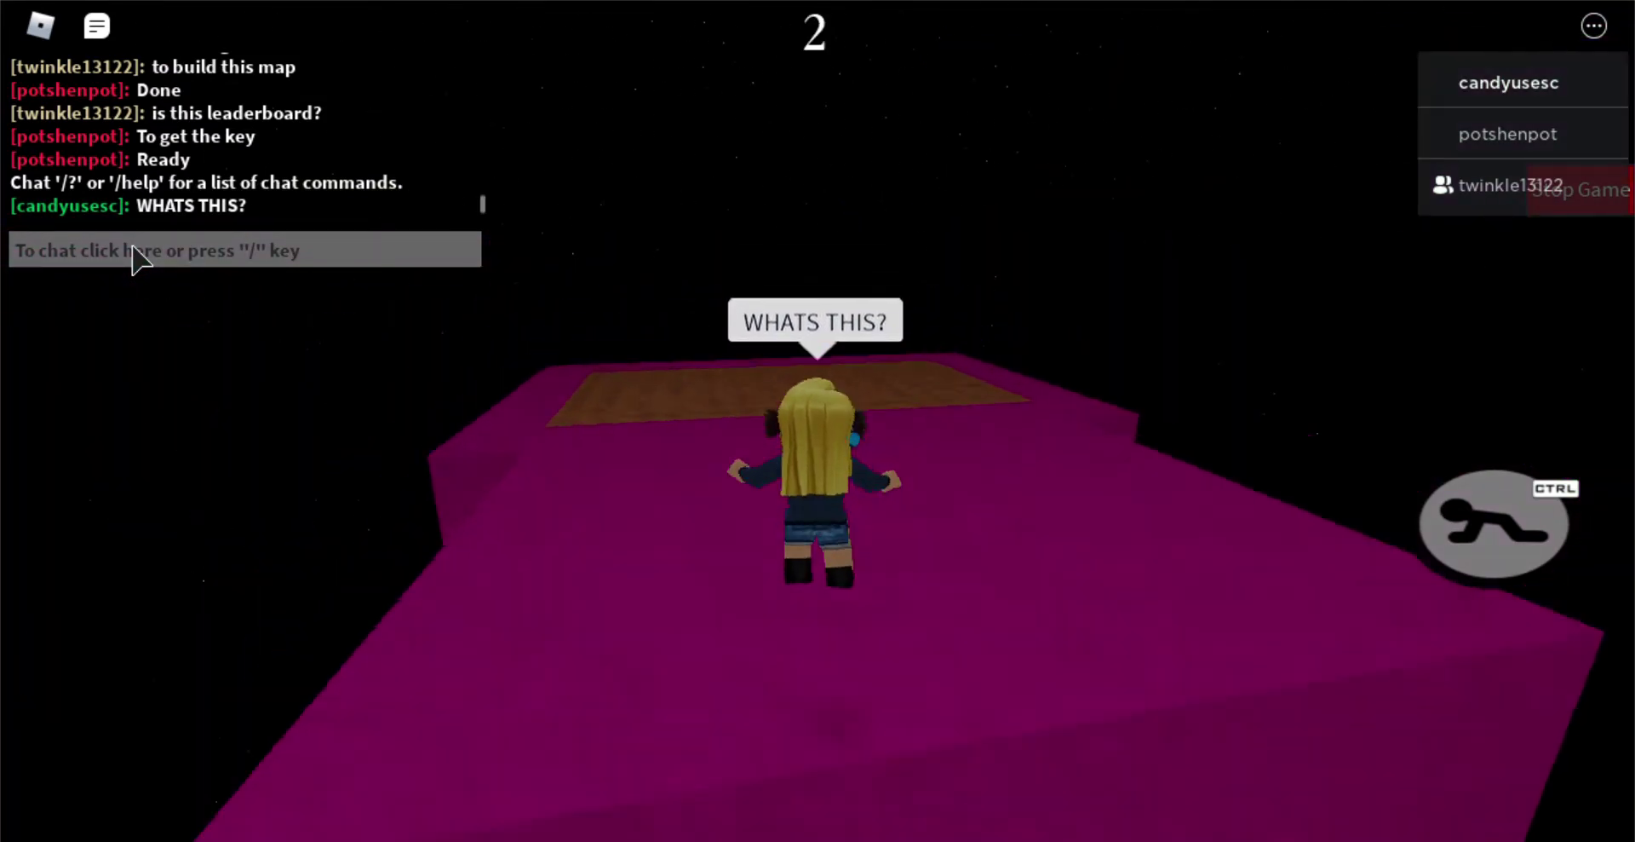
key(w)
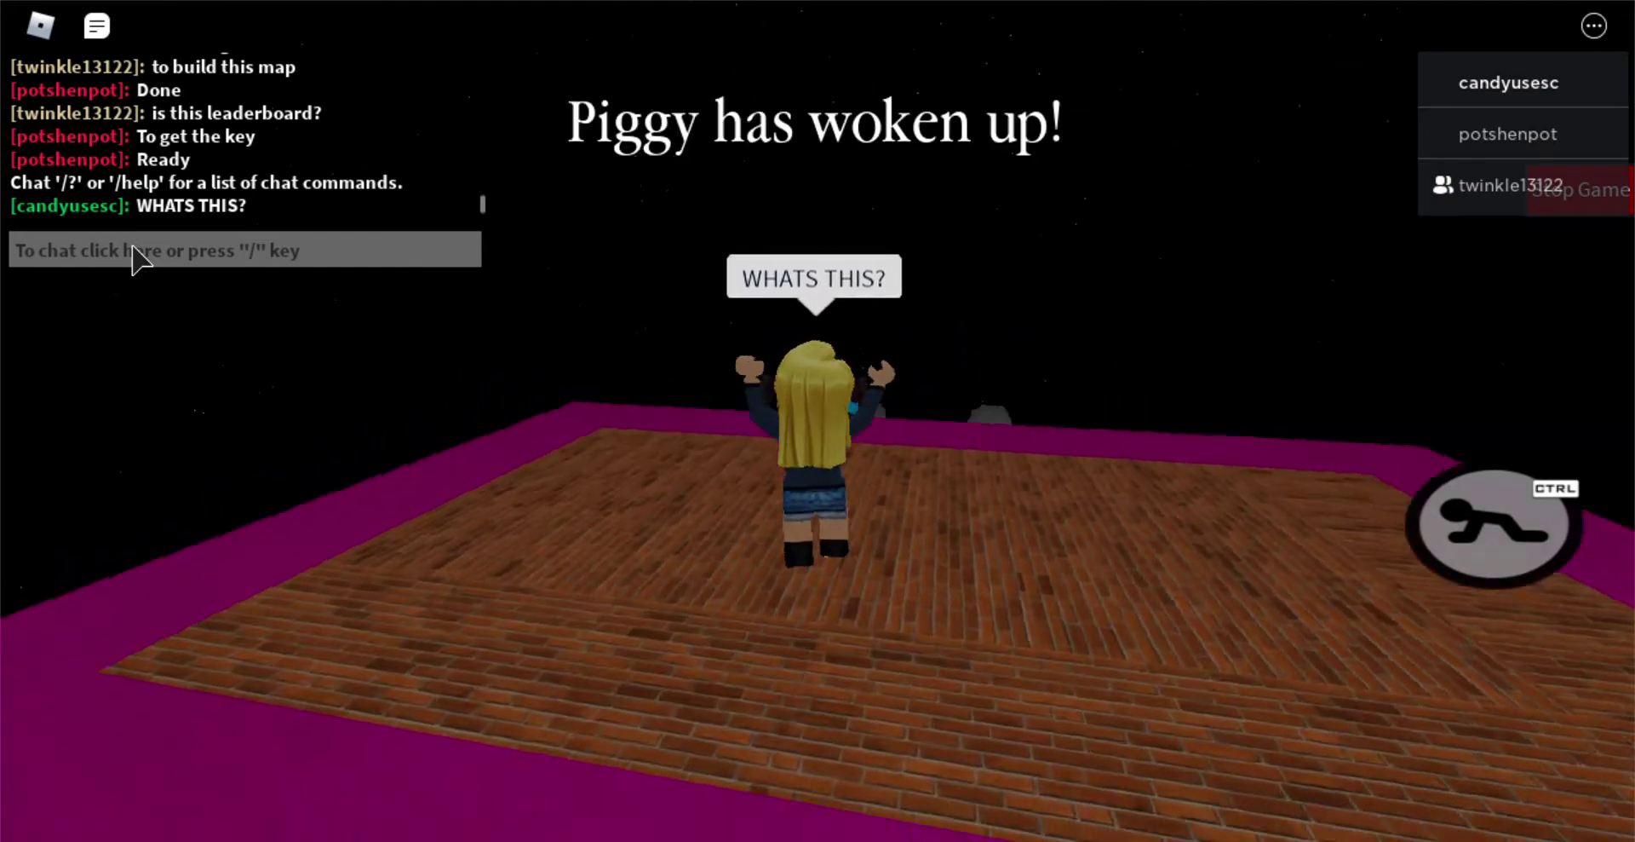
Step: Explore the red building's locked door, then climb the red stairs onto the wooden walkway
key(w)
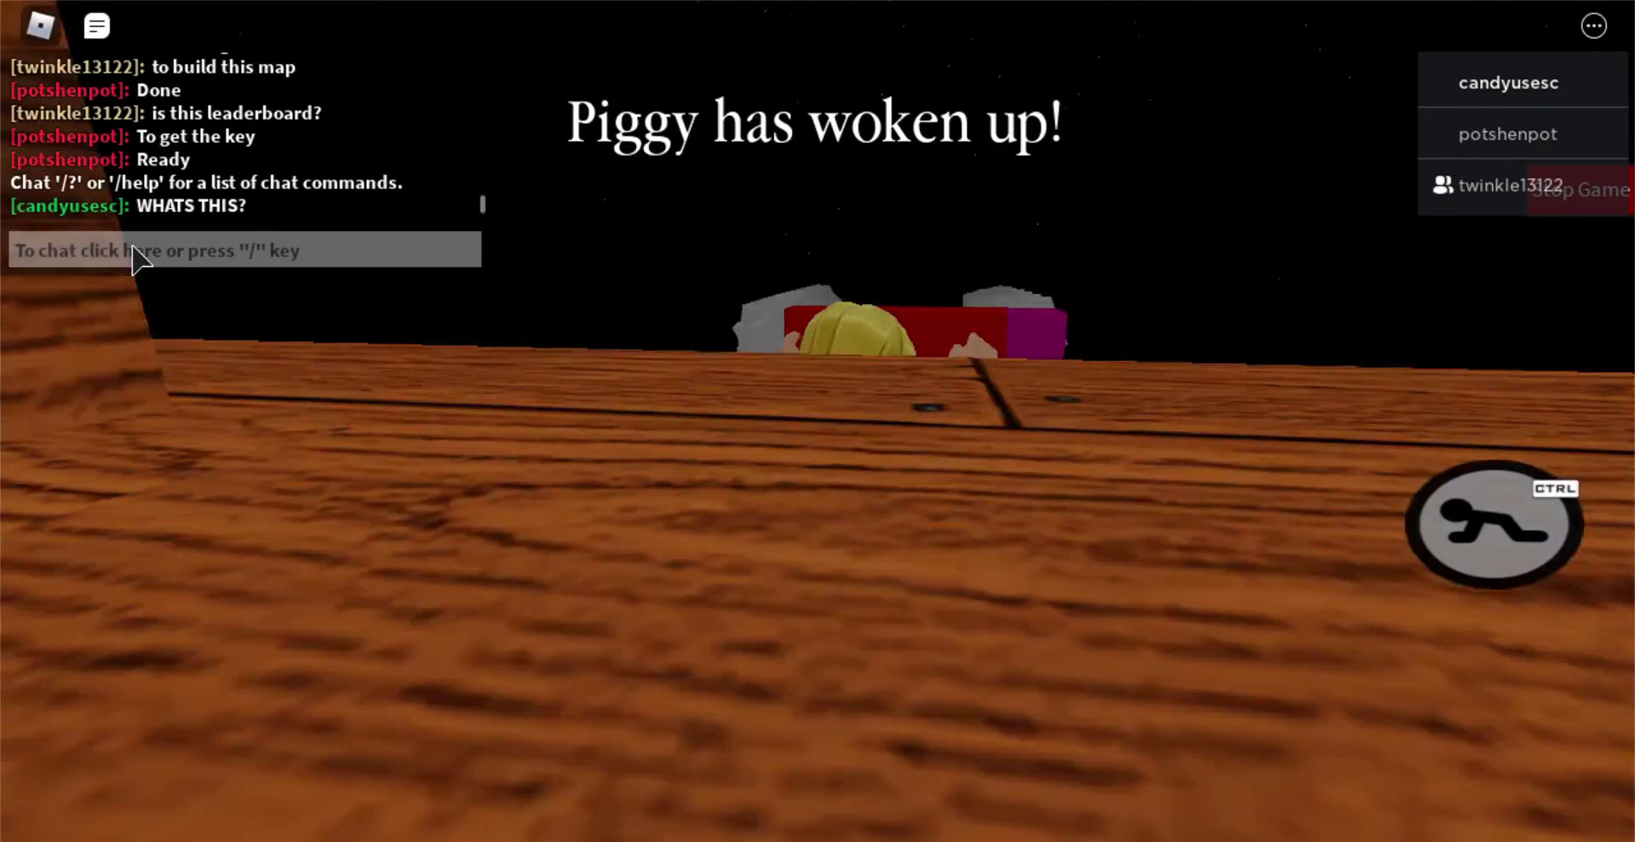
key(w)
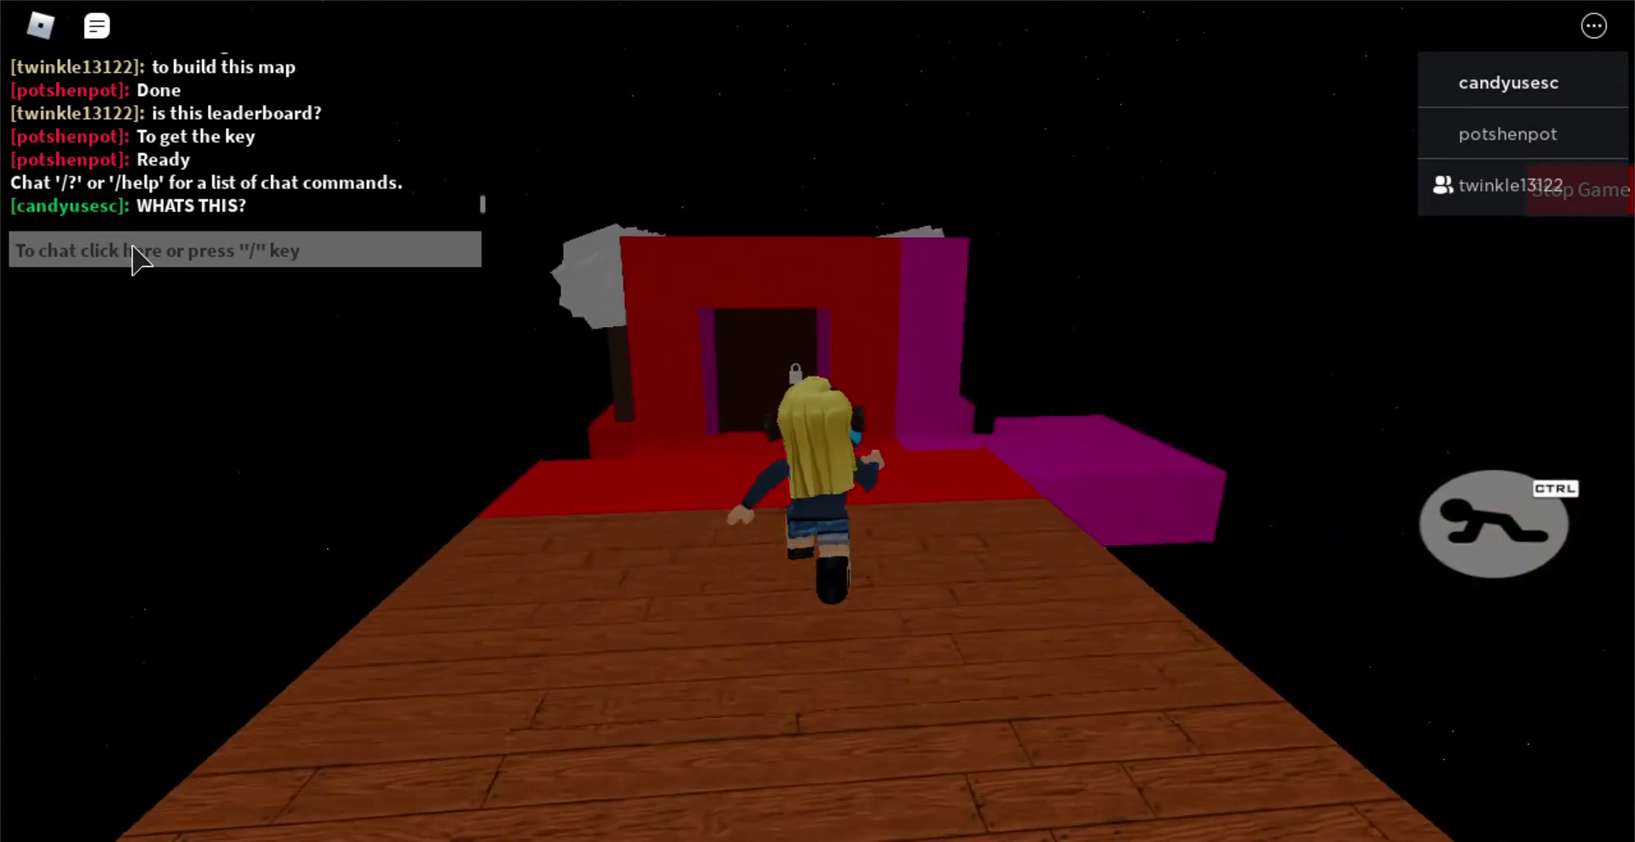
key(w)
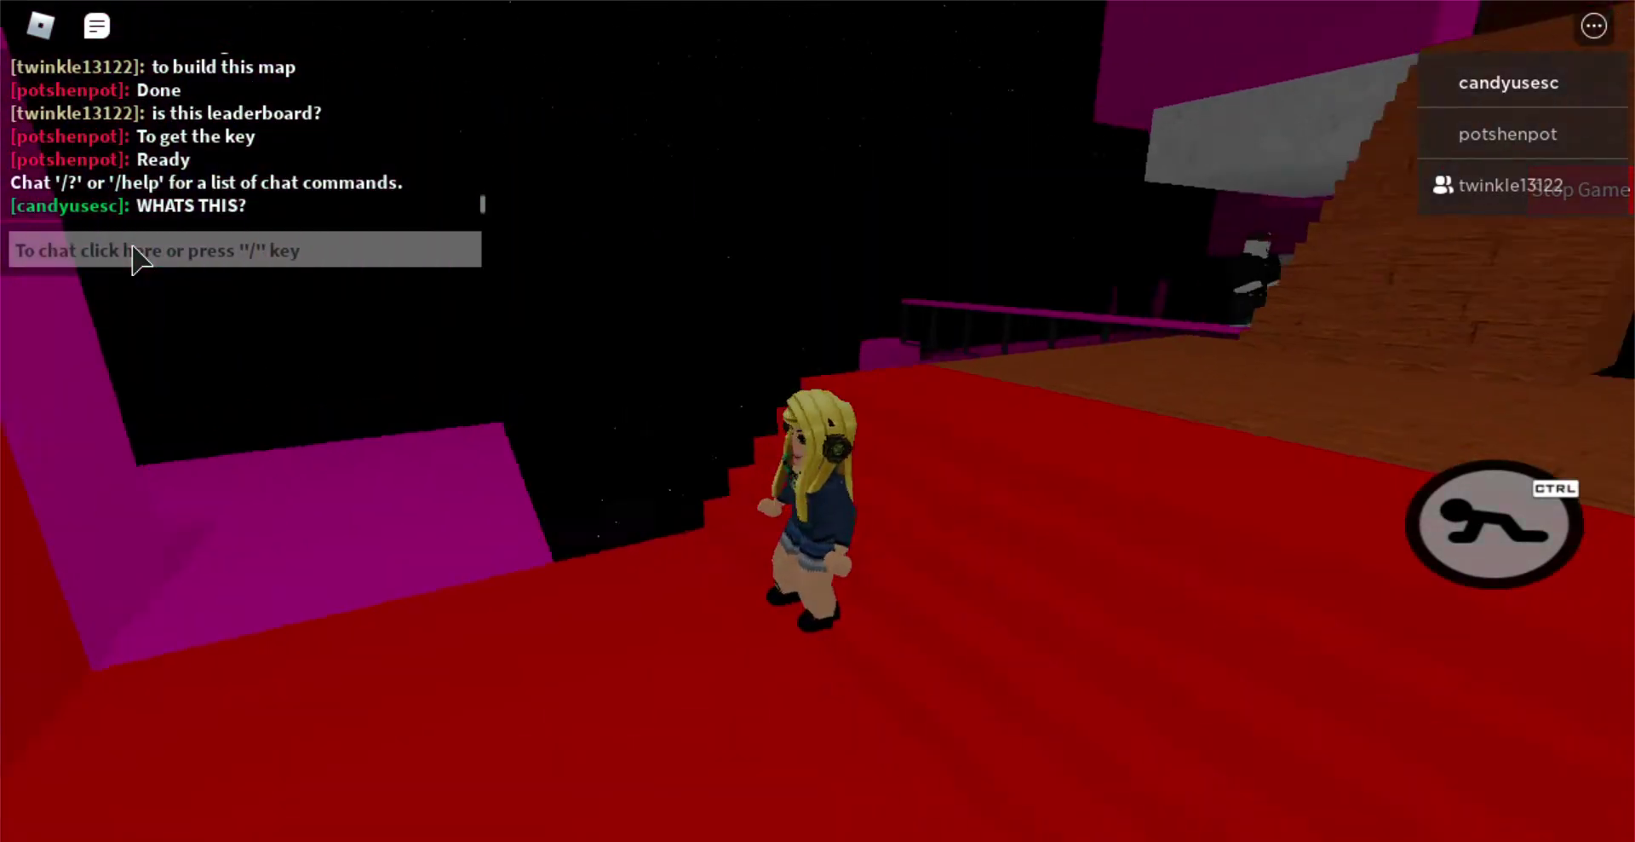
key(Left)
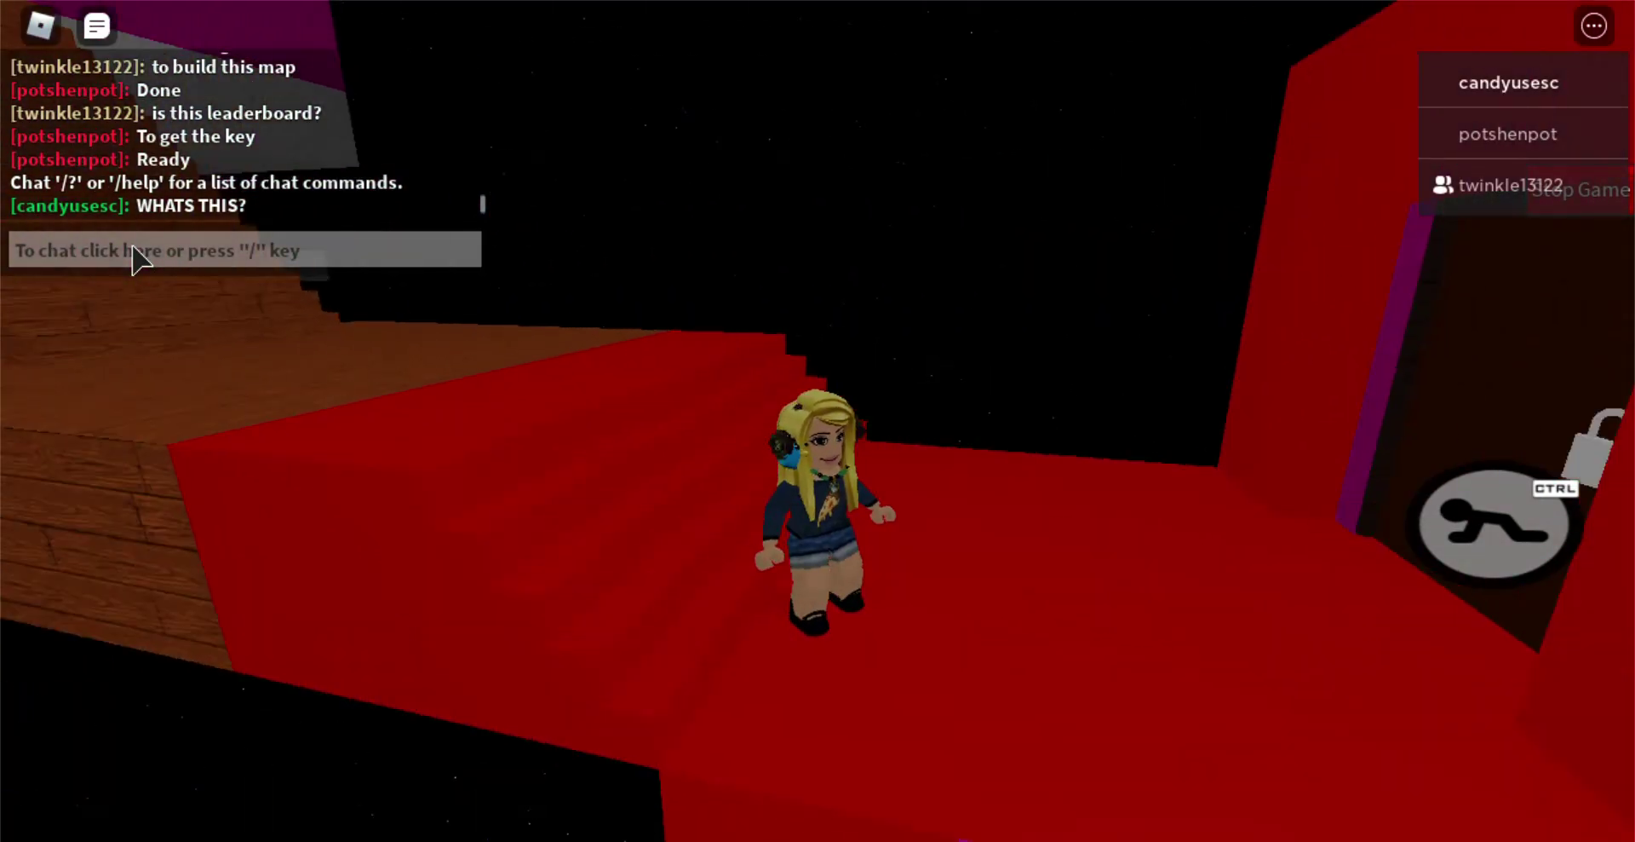
key(w)
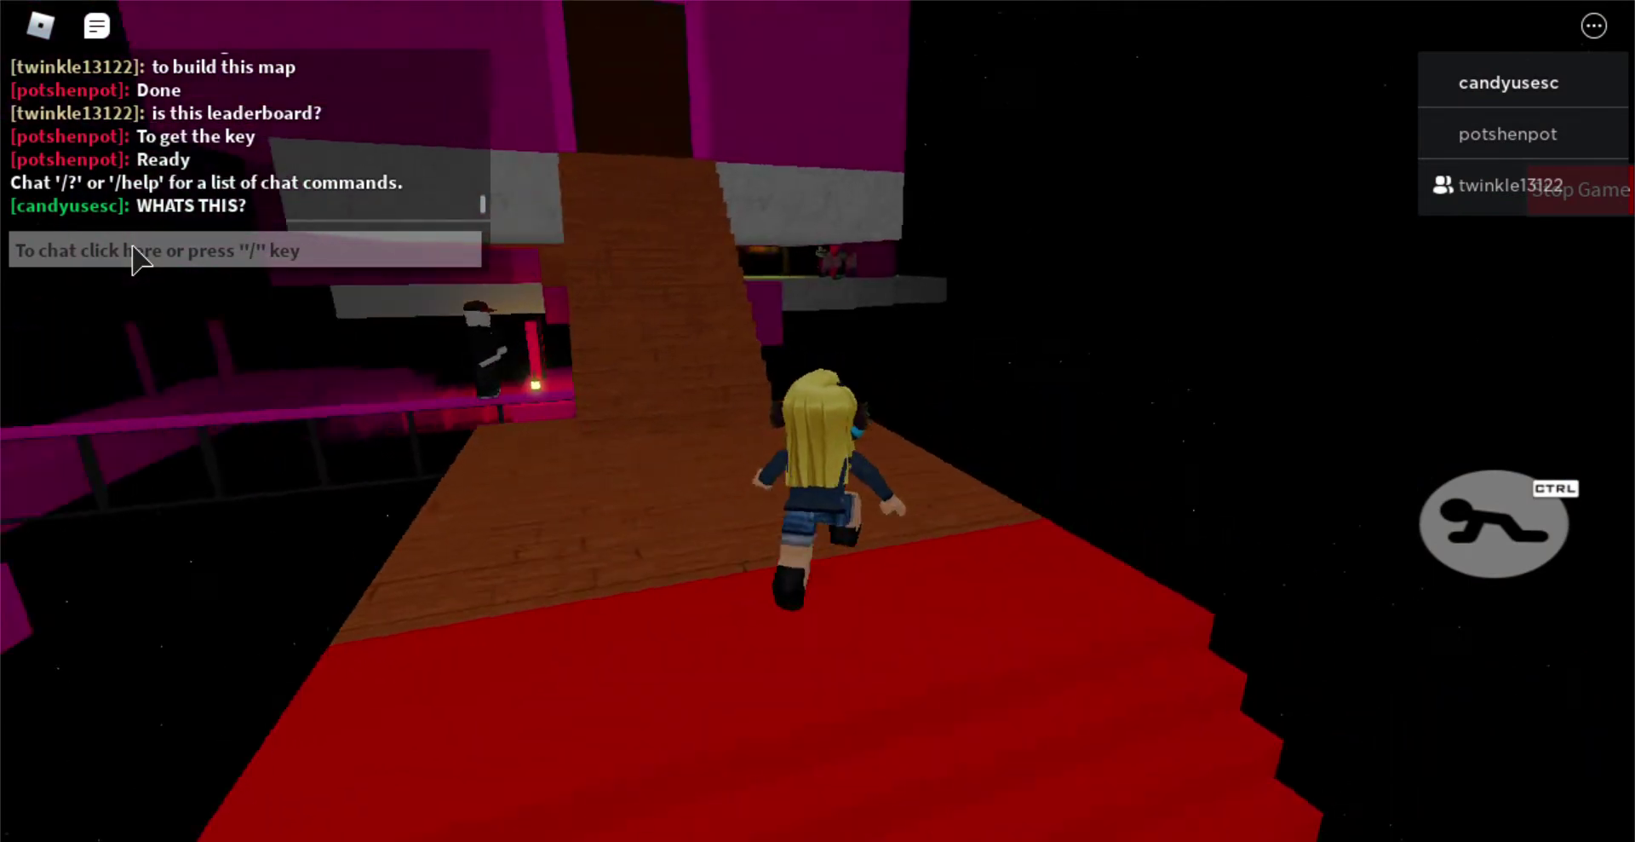
key(w)
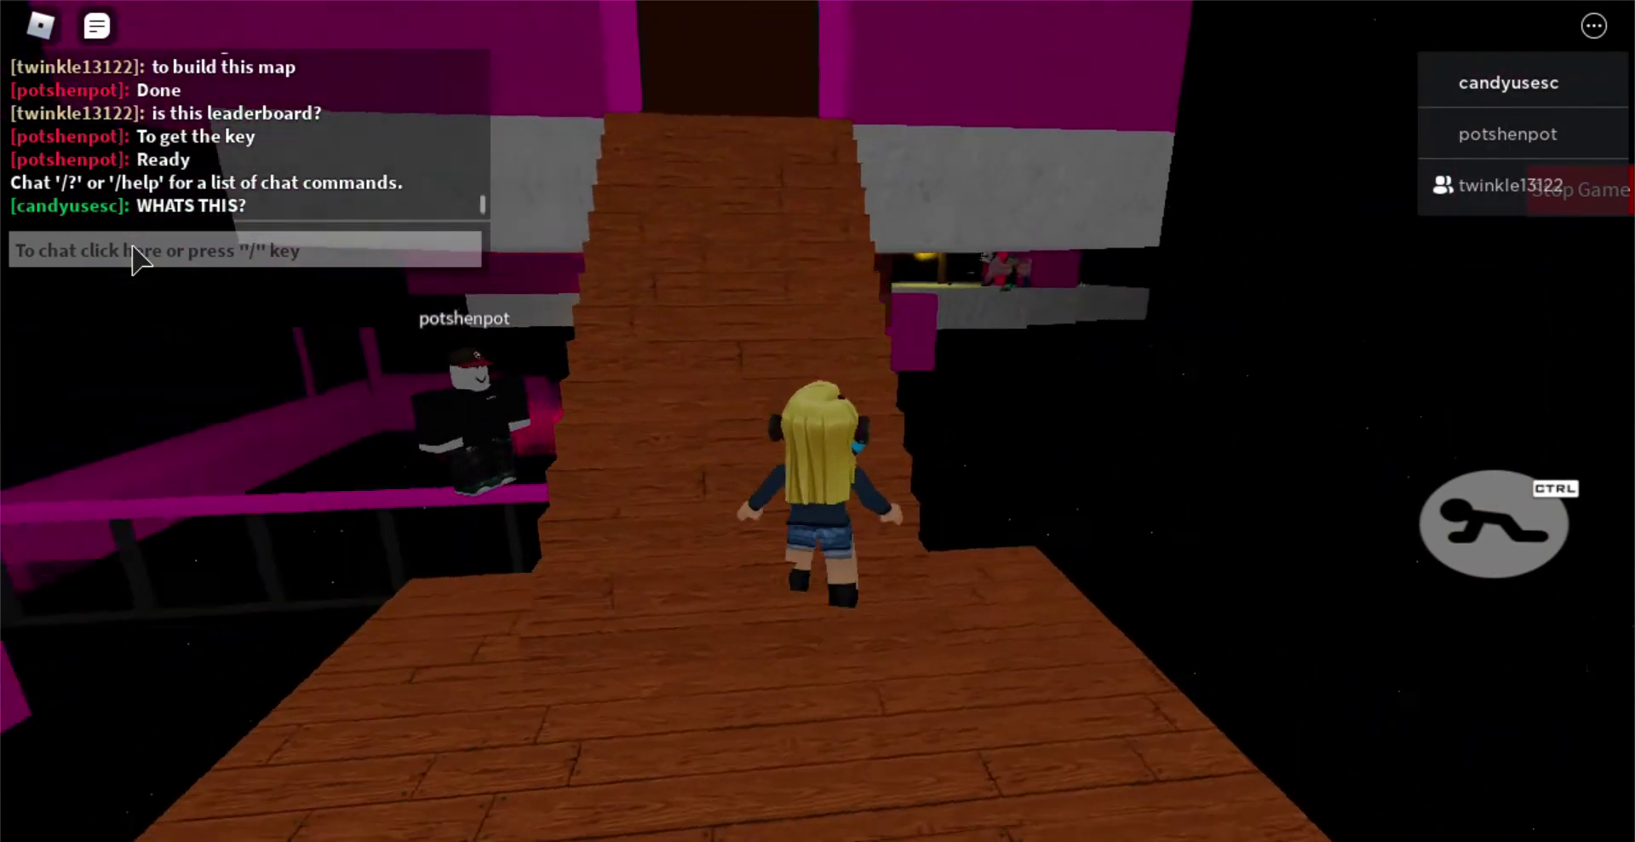
key(Left)
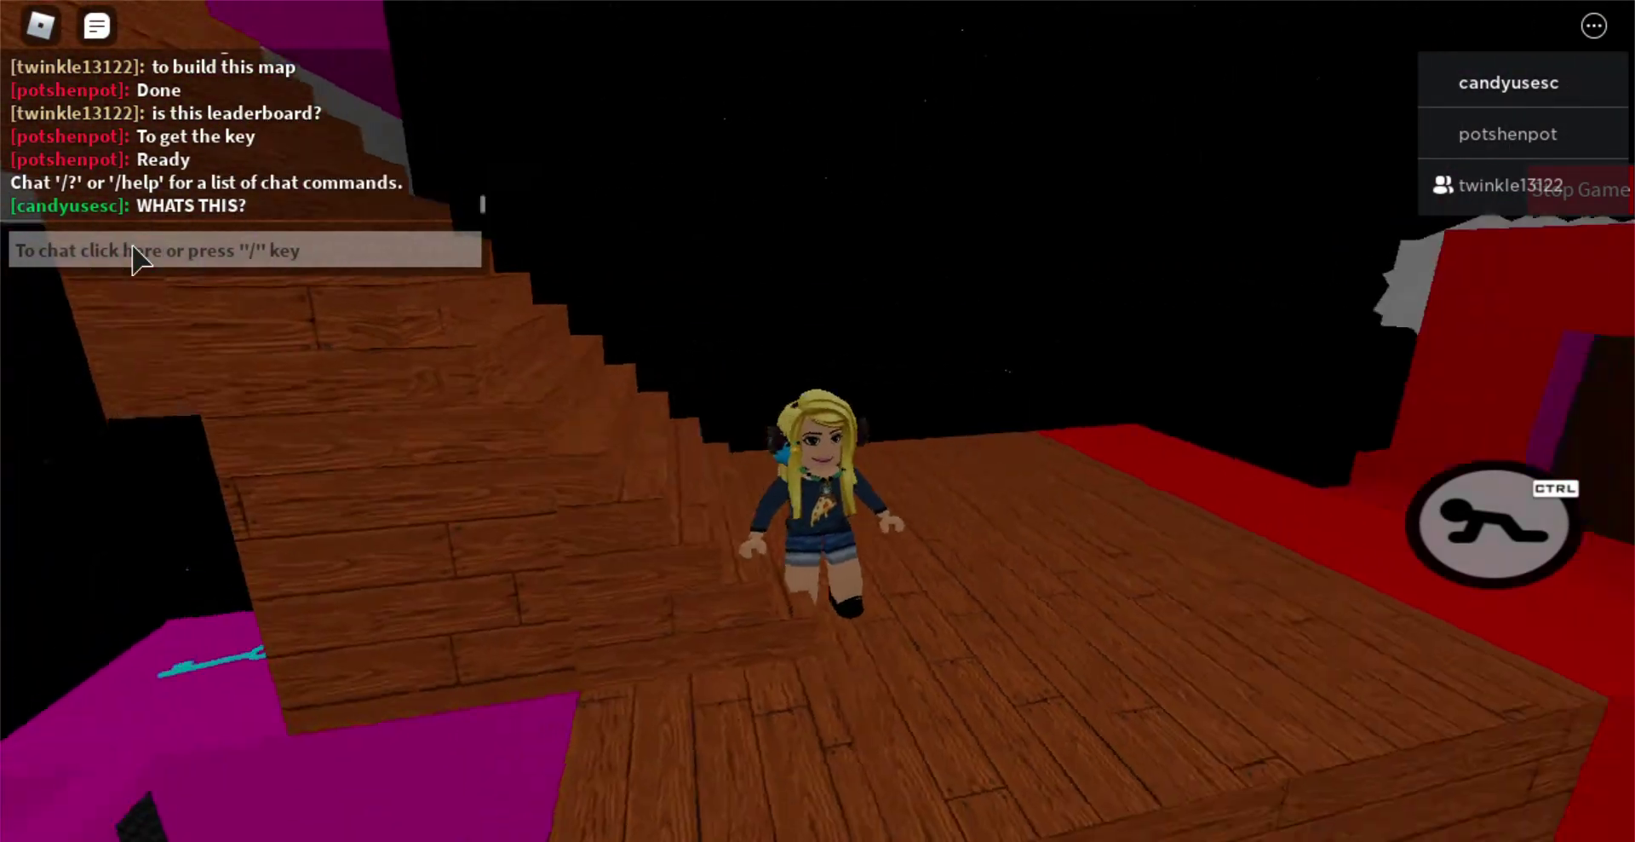
key(Left)
key(Left)
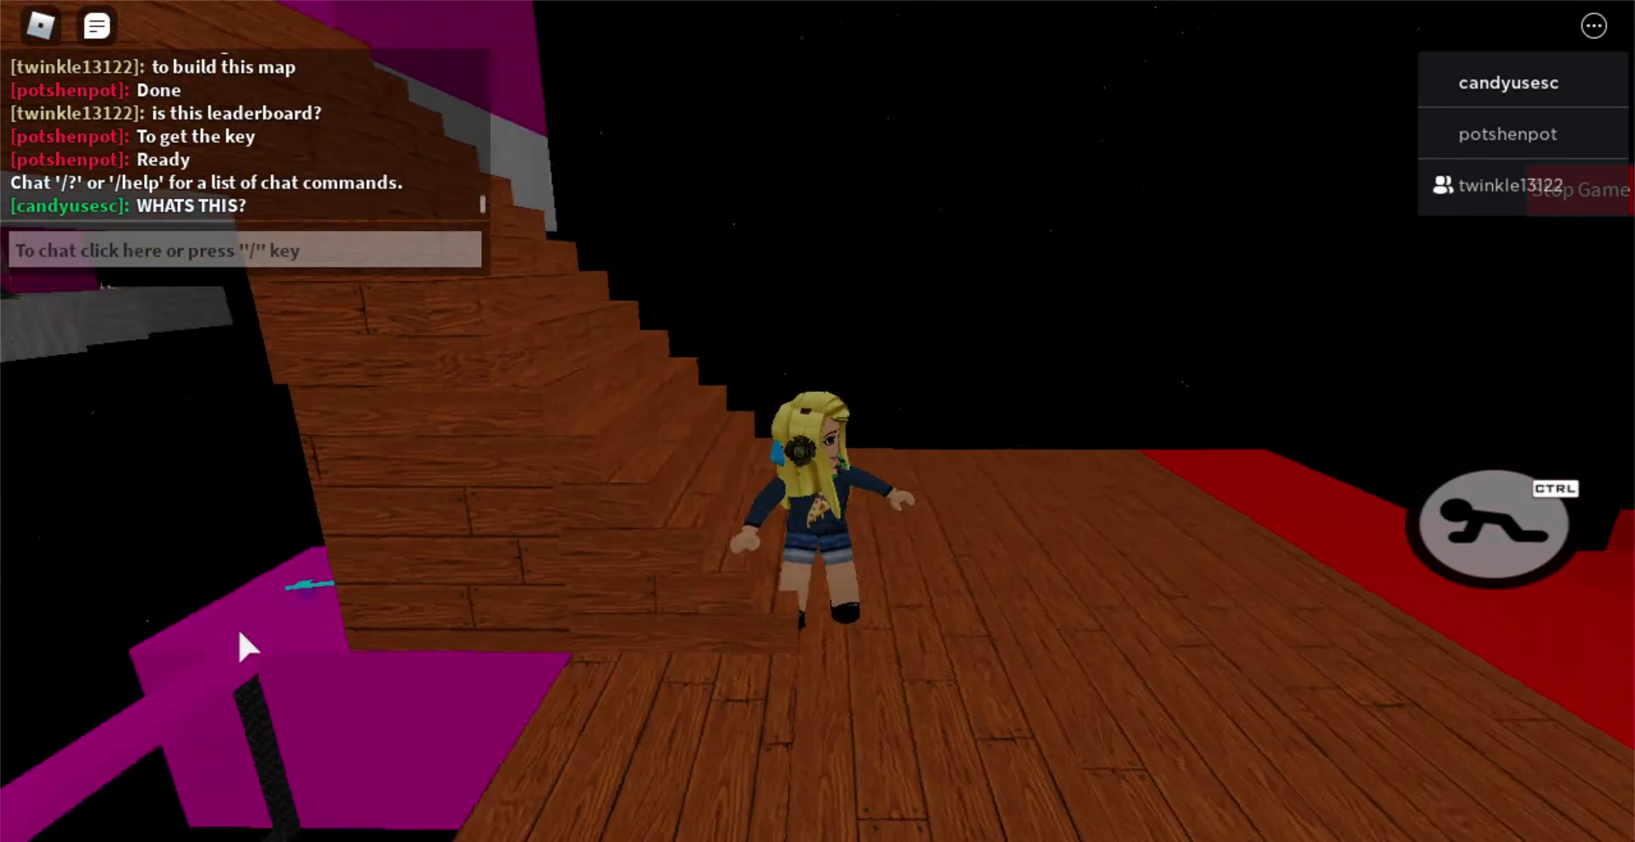
Step: Climb the wooden staircase, cross the dark room to the red platform, then climb onto the wooden ramp
key(Left)
key(w)
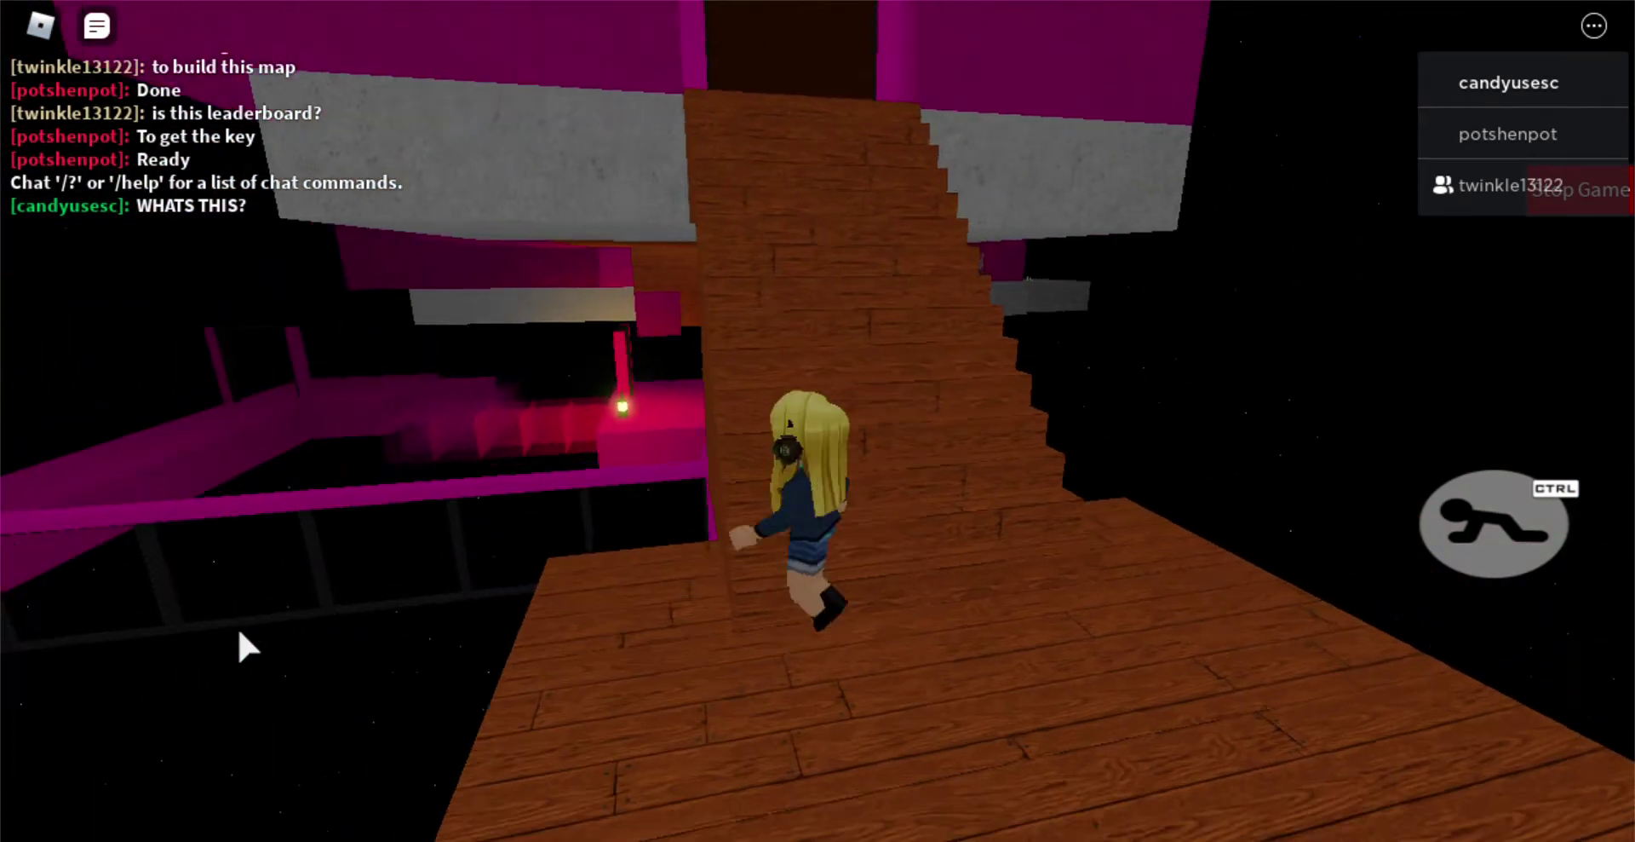
key(w)
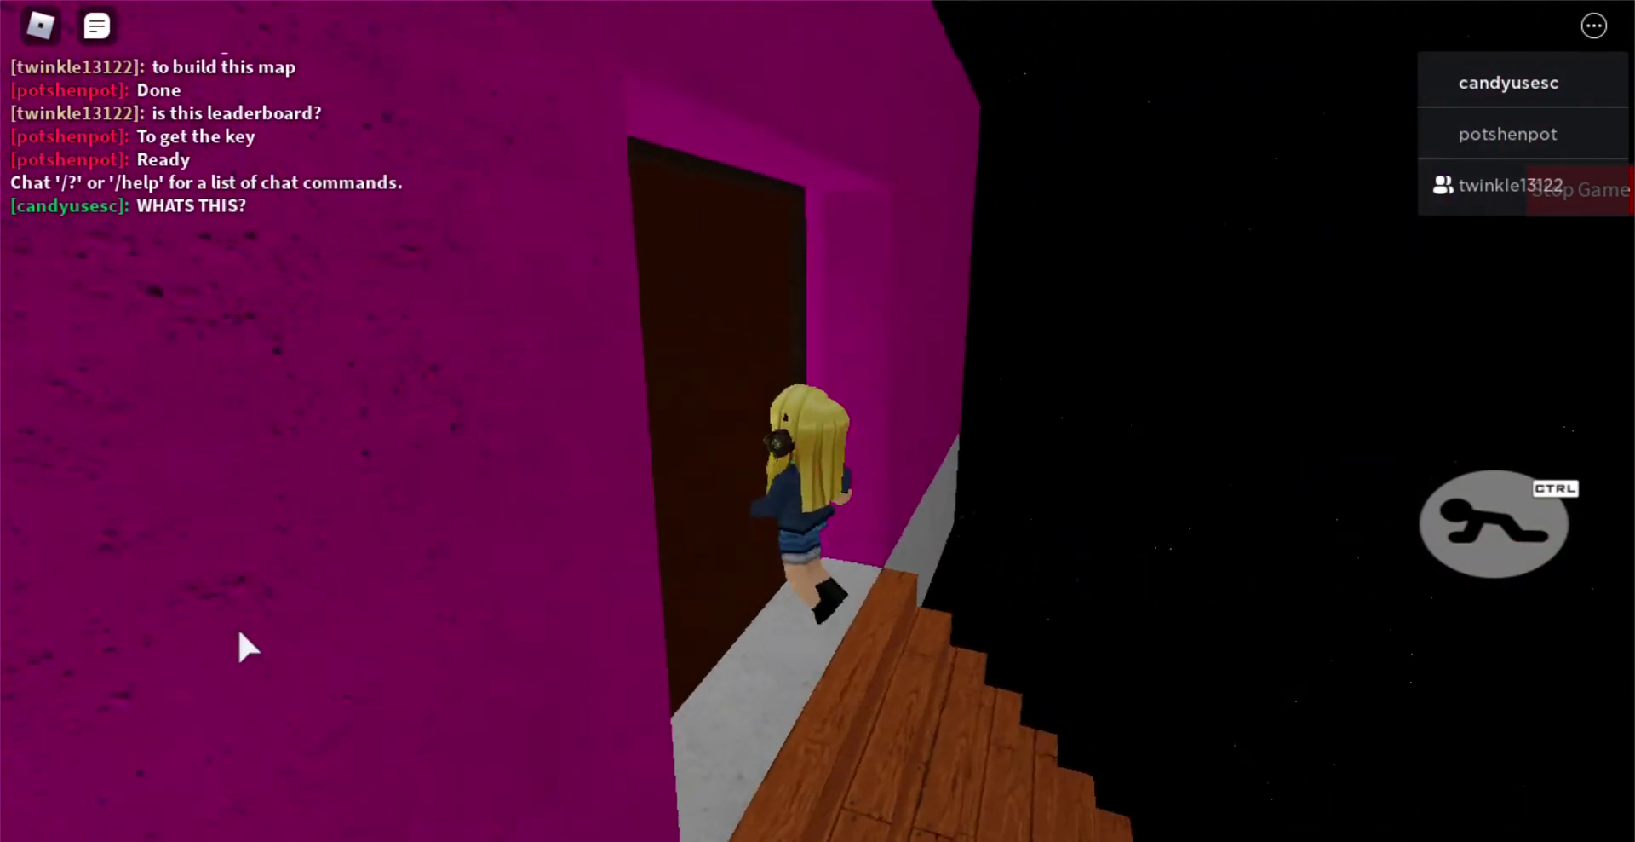
key(shift)
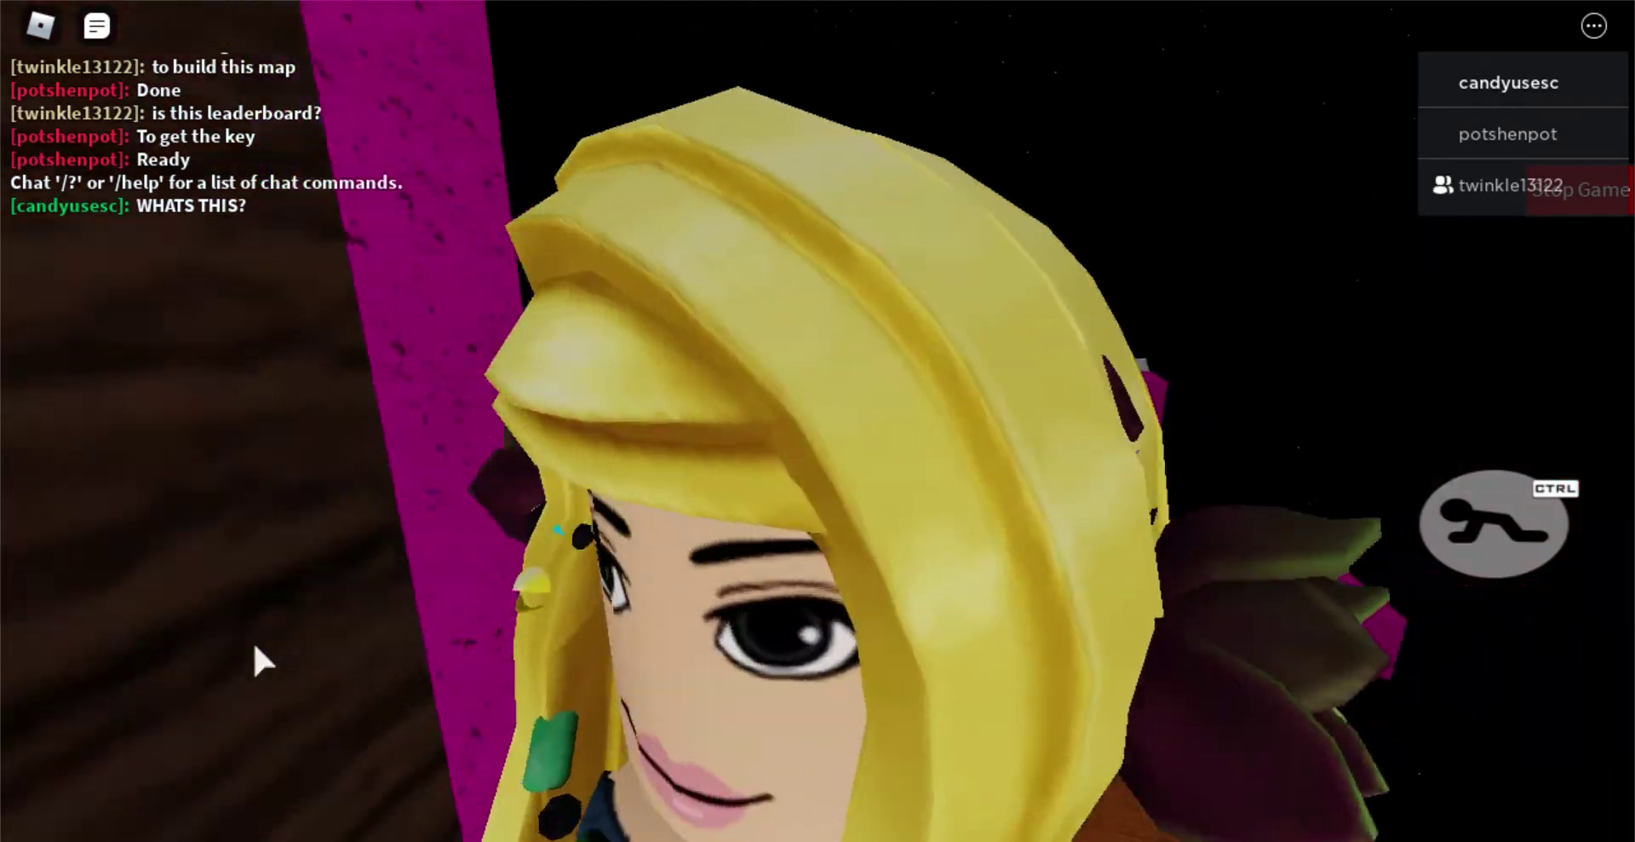
key(w)
key(w)
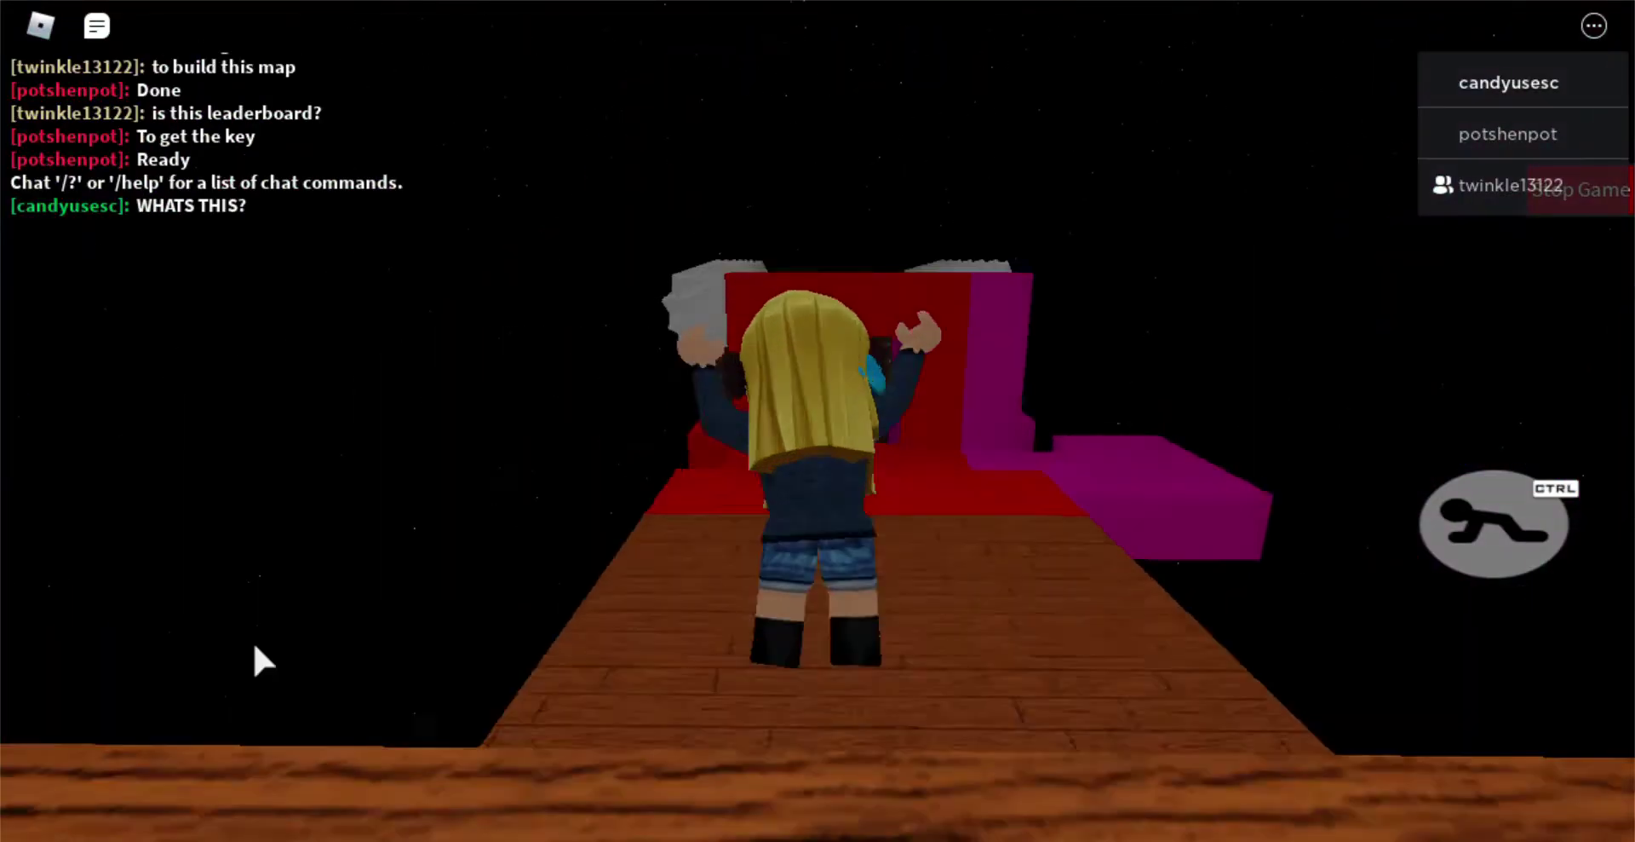
key(w)
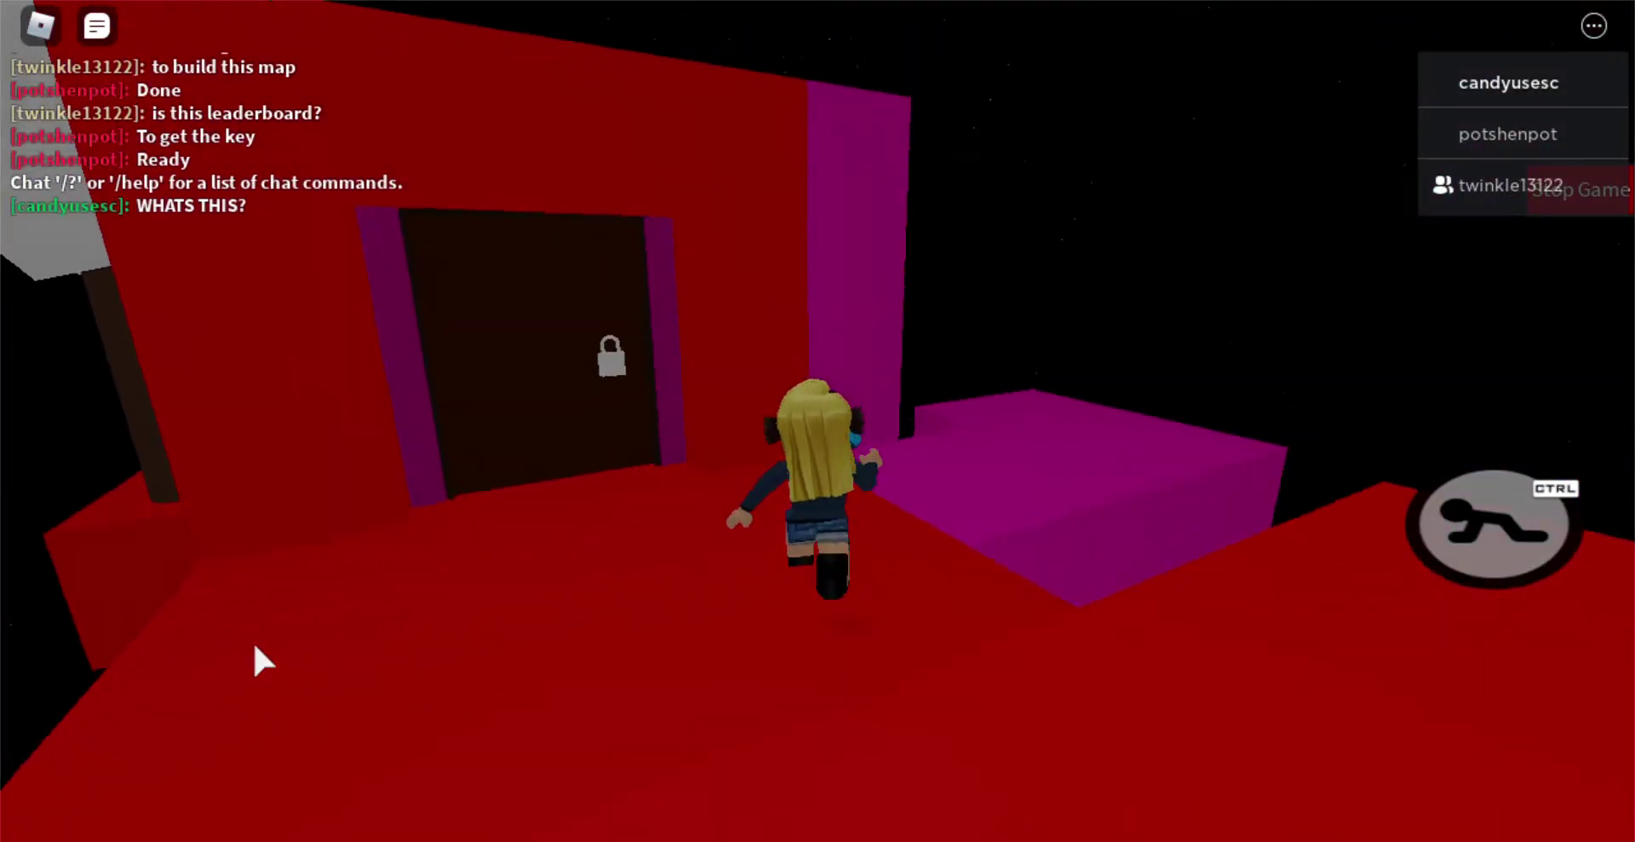
key(w)
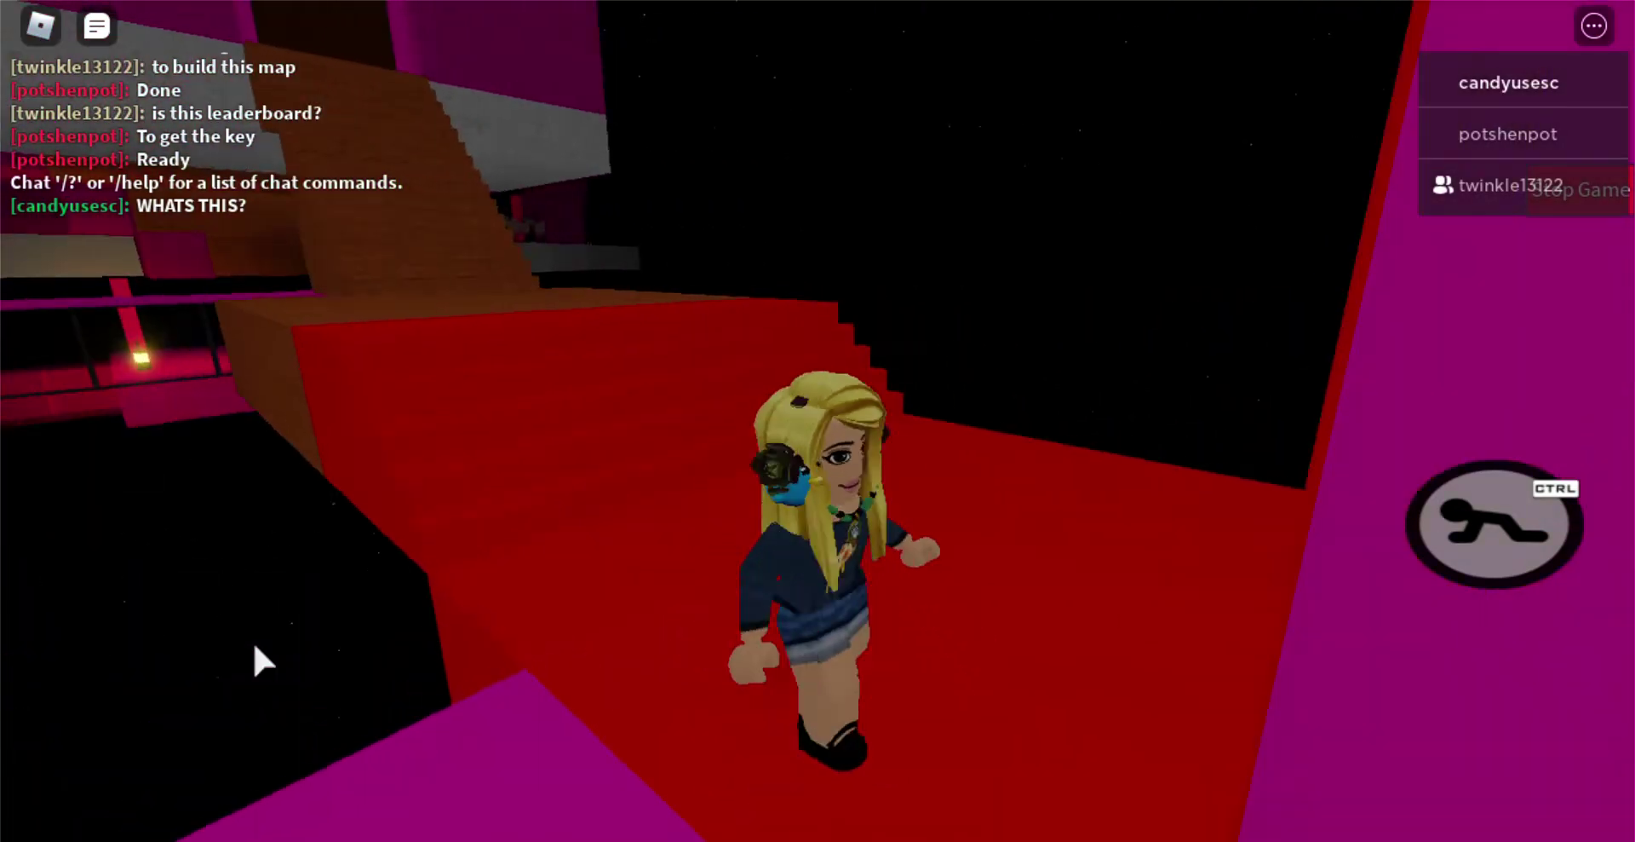
key(w)
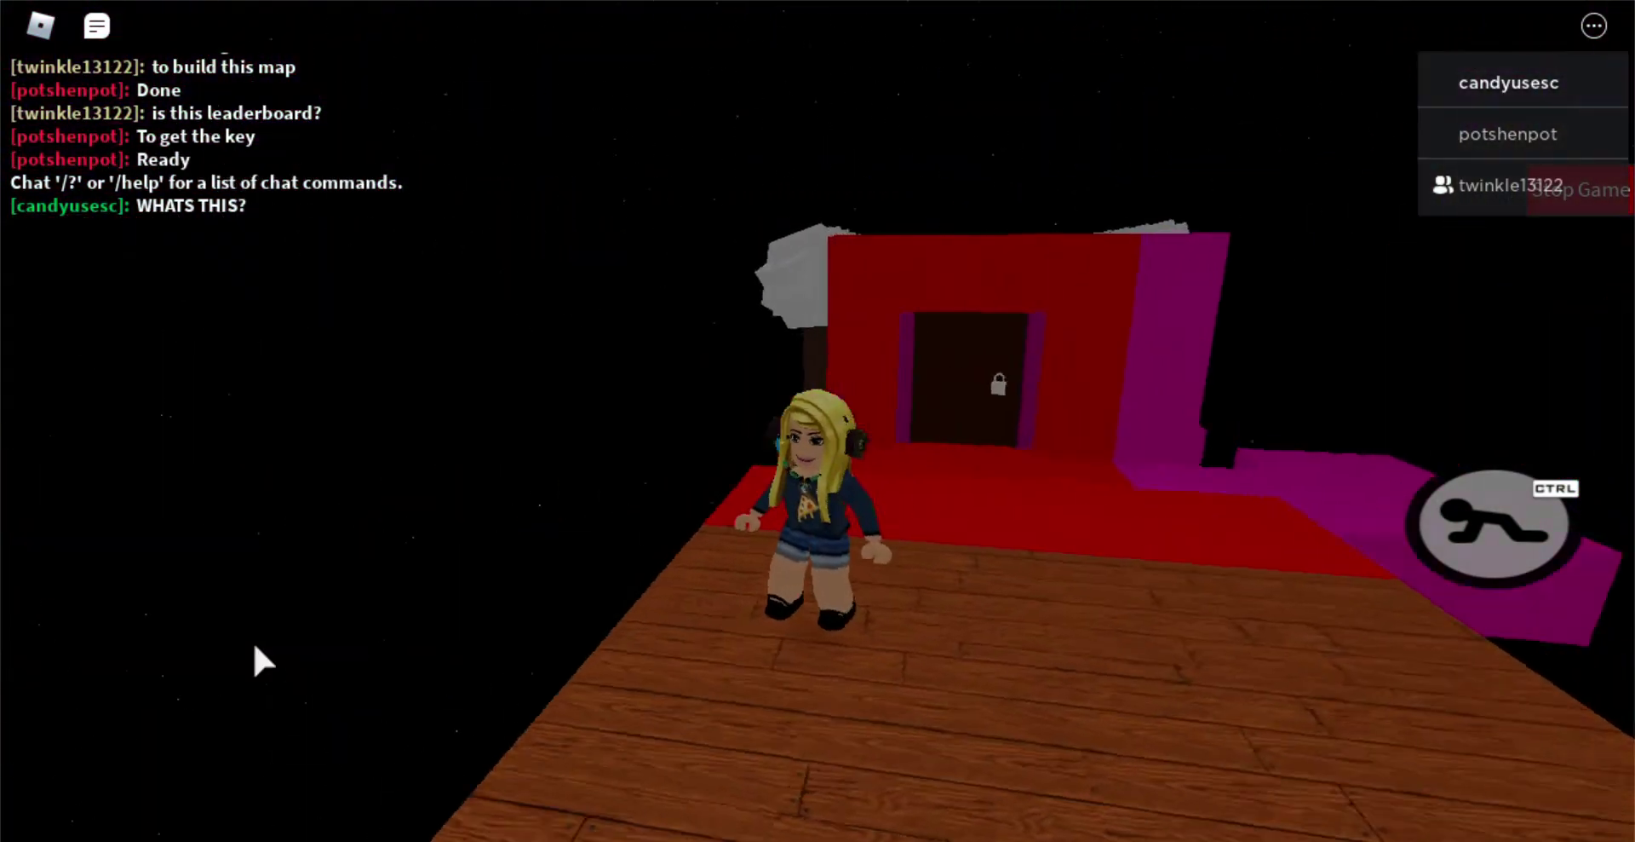
Step: Return to the locked door on the red platform, then head back toward the stairs
key(w)
key(w)
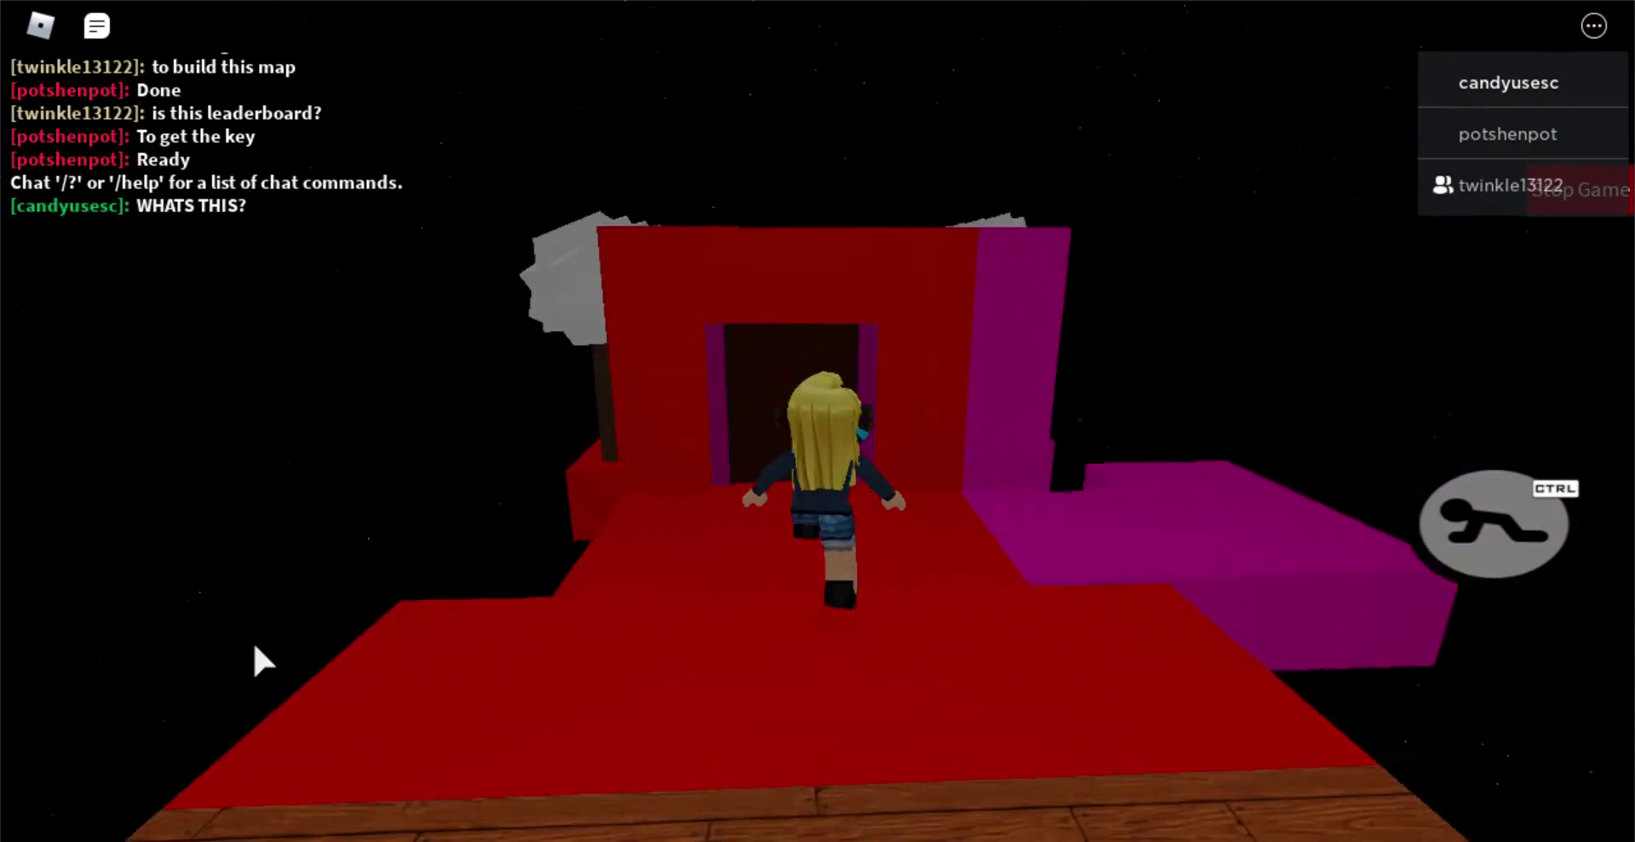
key(w)
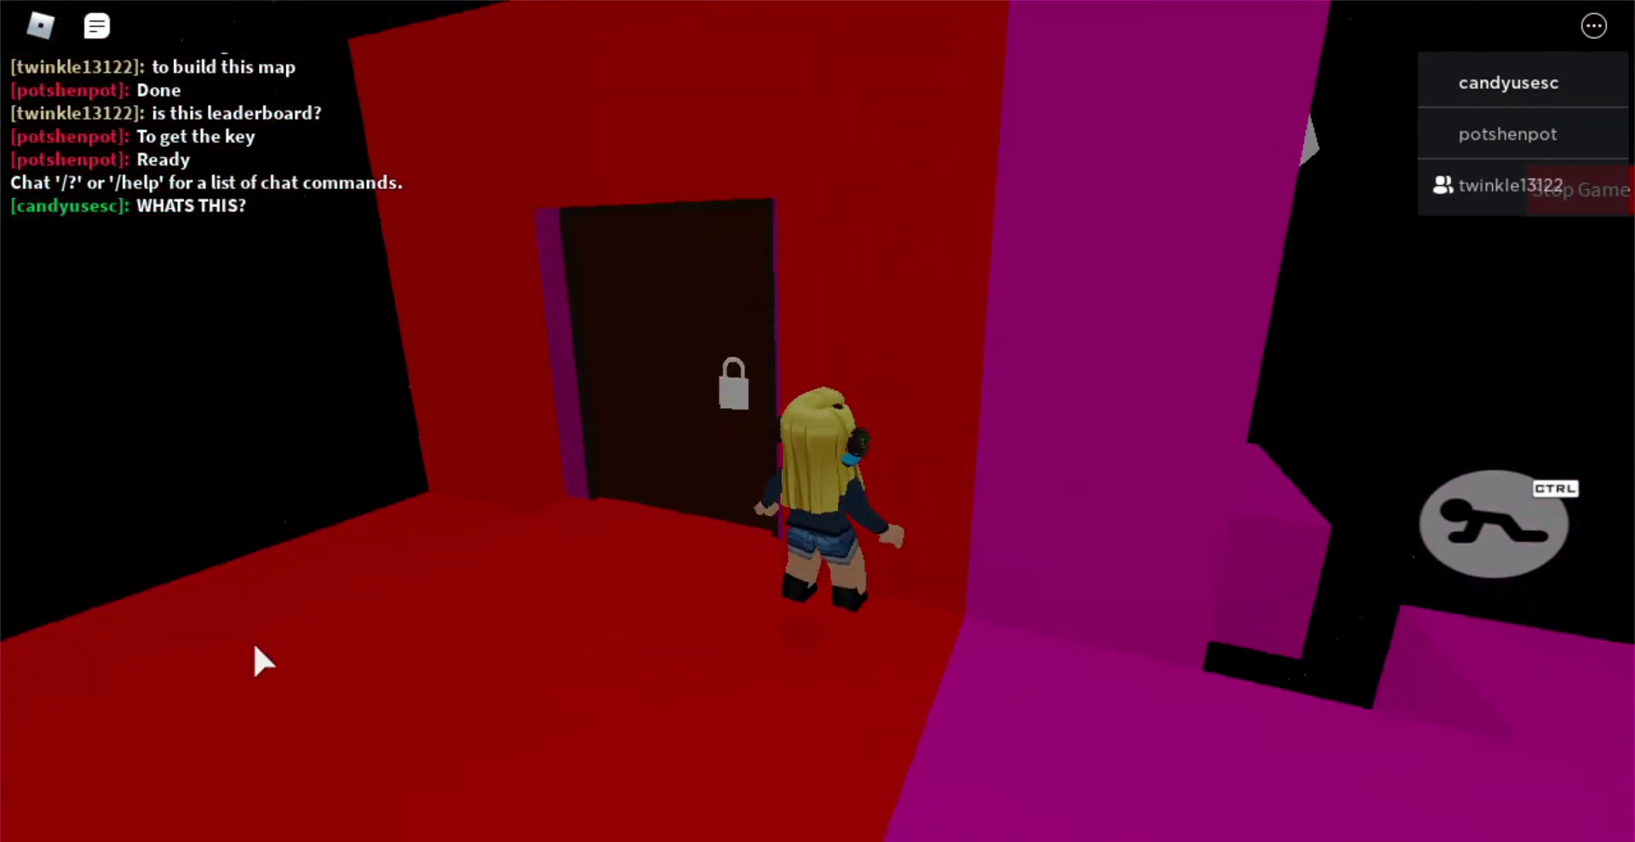
key(w)
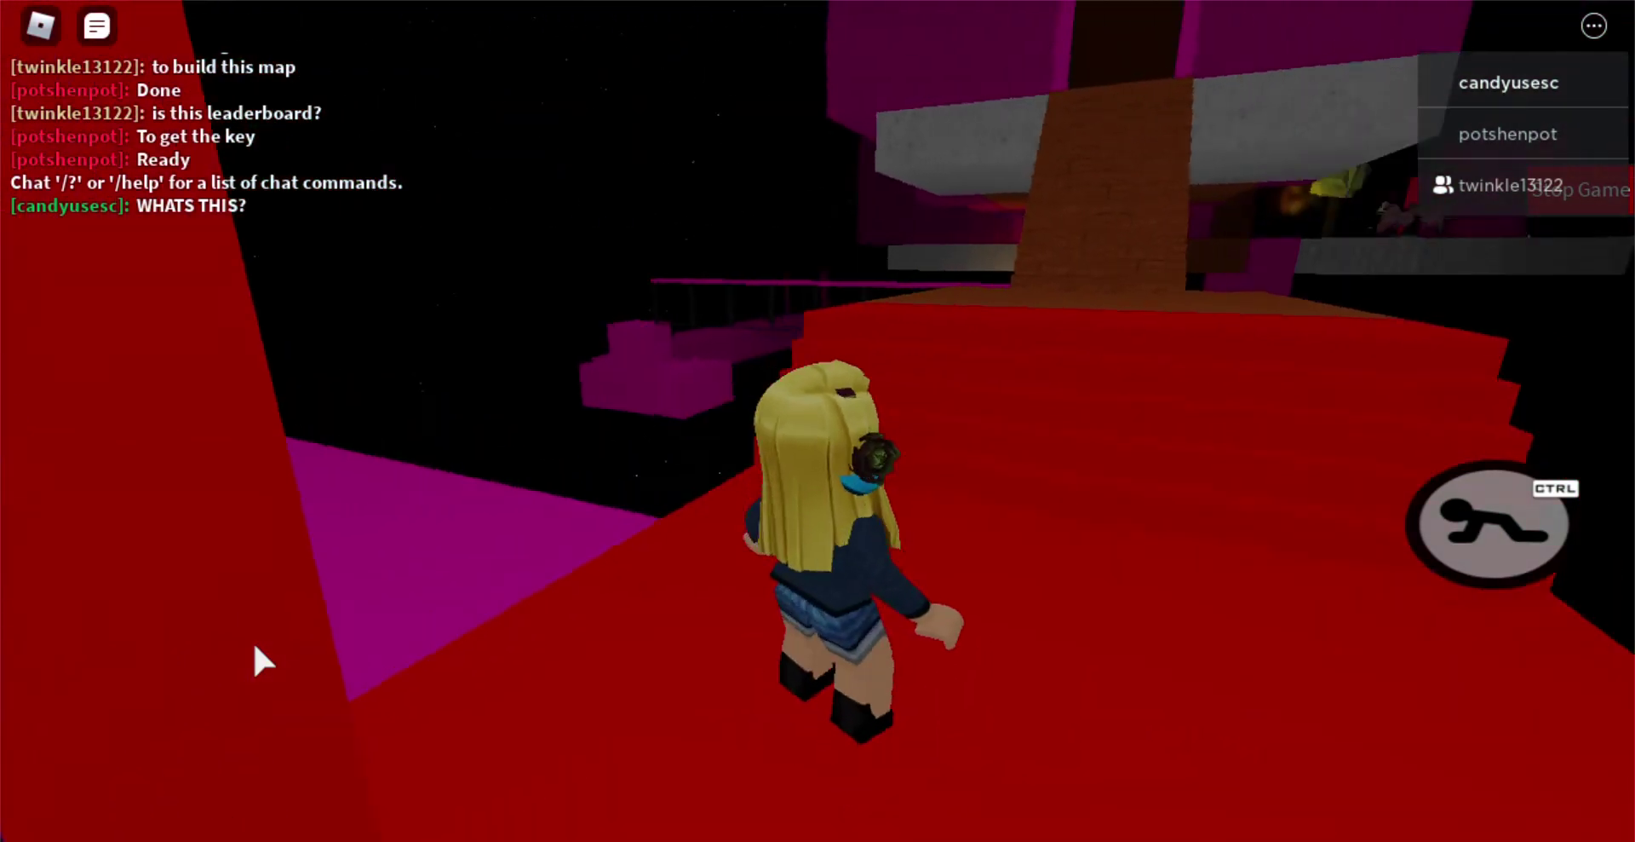
key(w)
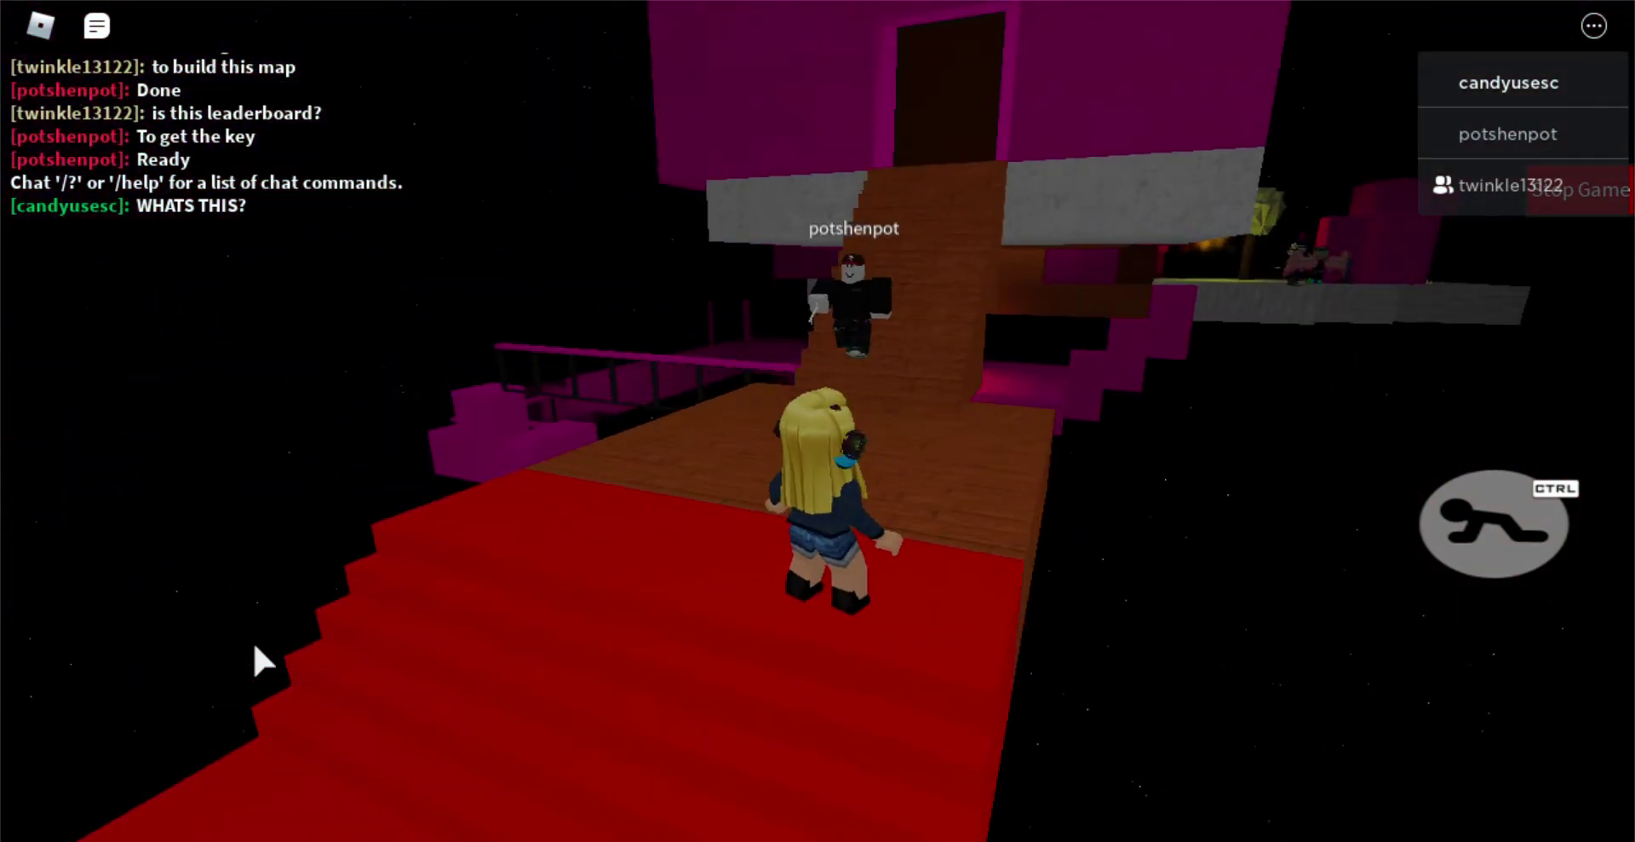
Step: Climb the red stairs, cross the red platform and walk through the open exit doorway
key(w)
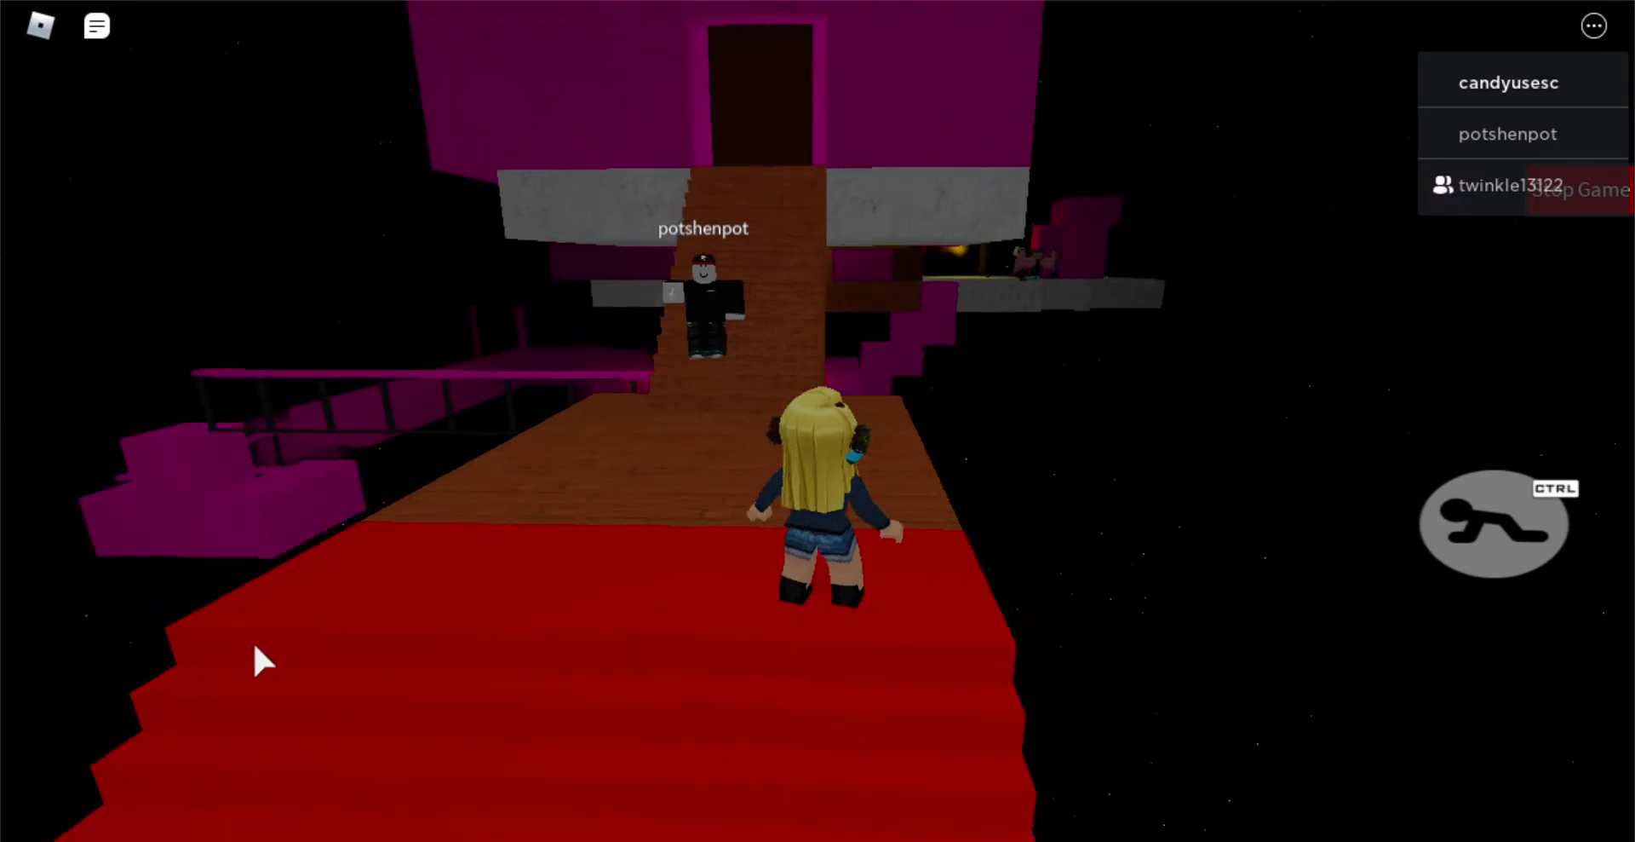
key(w)
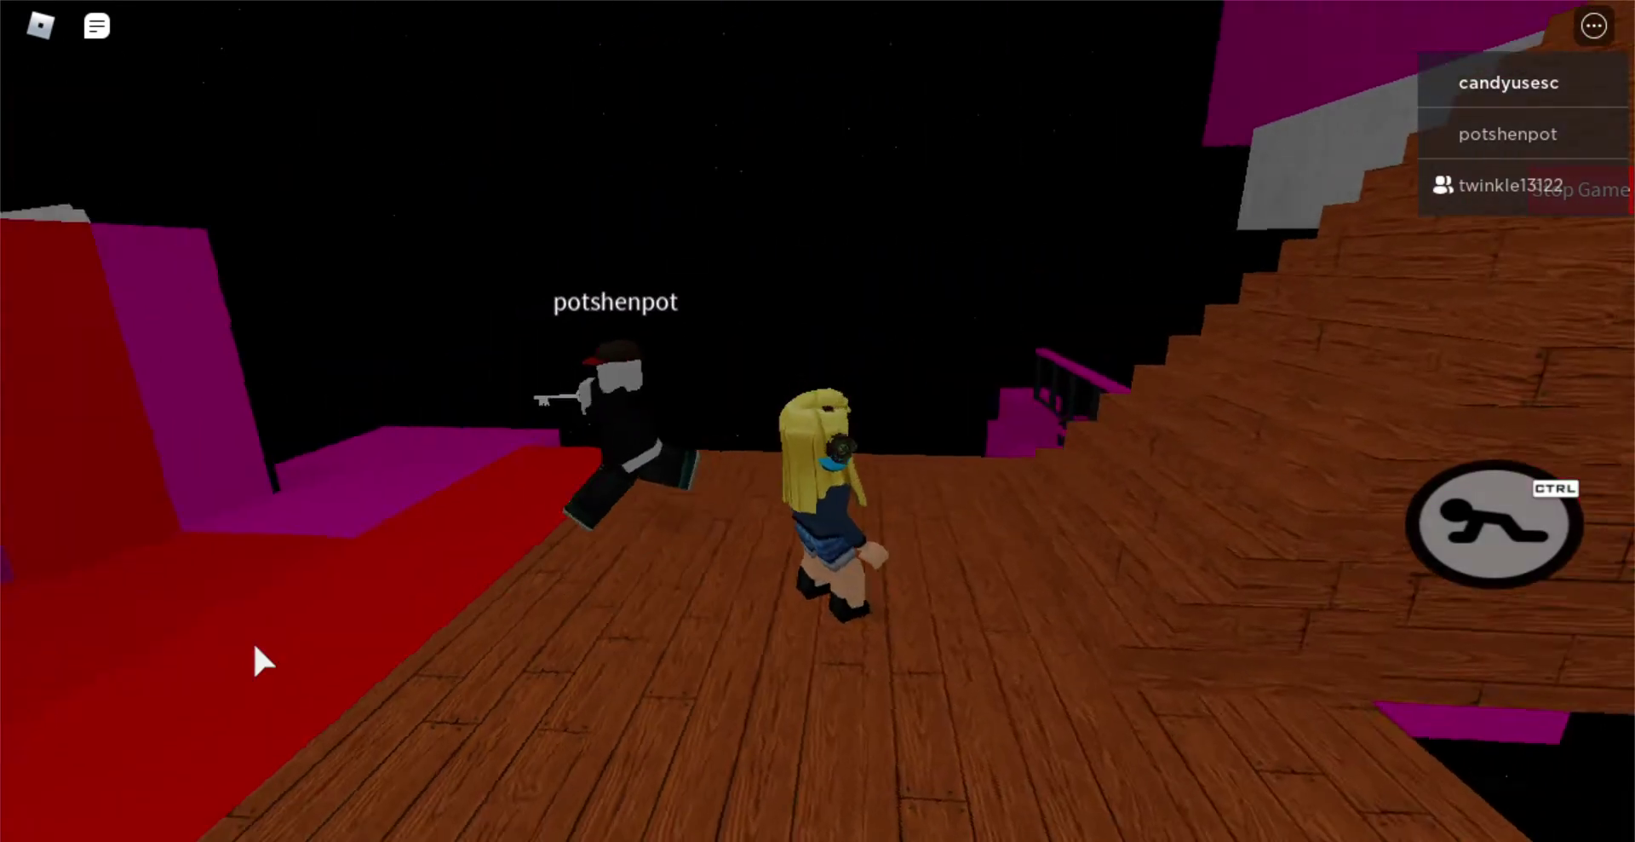
key(w)
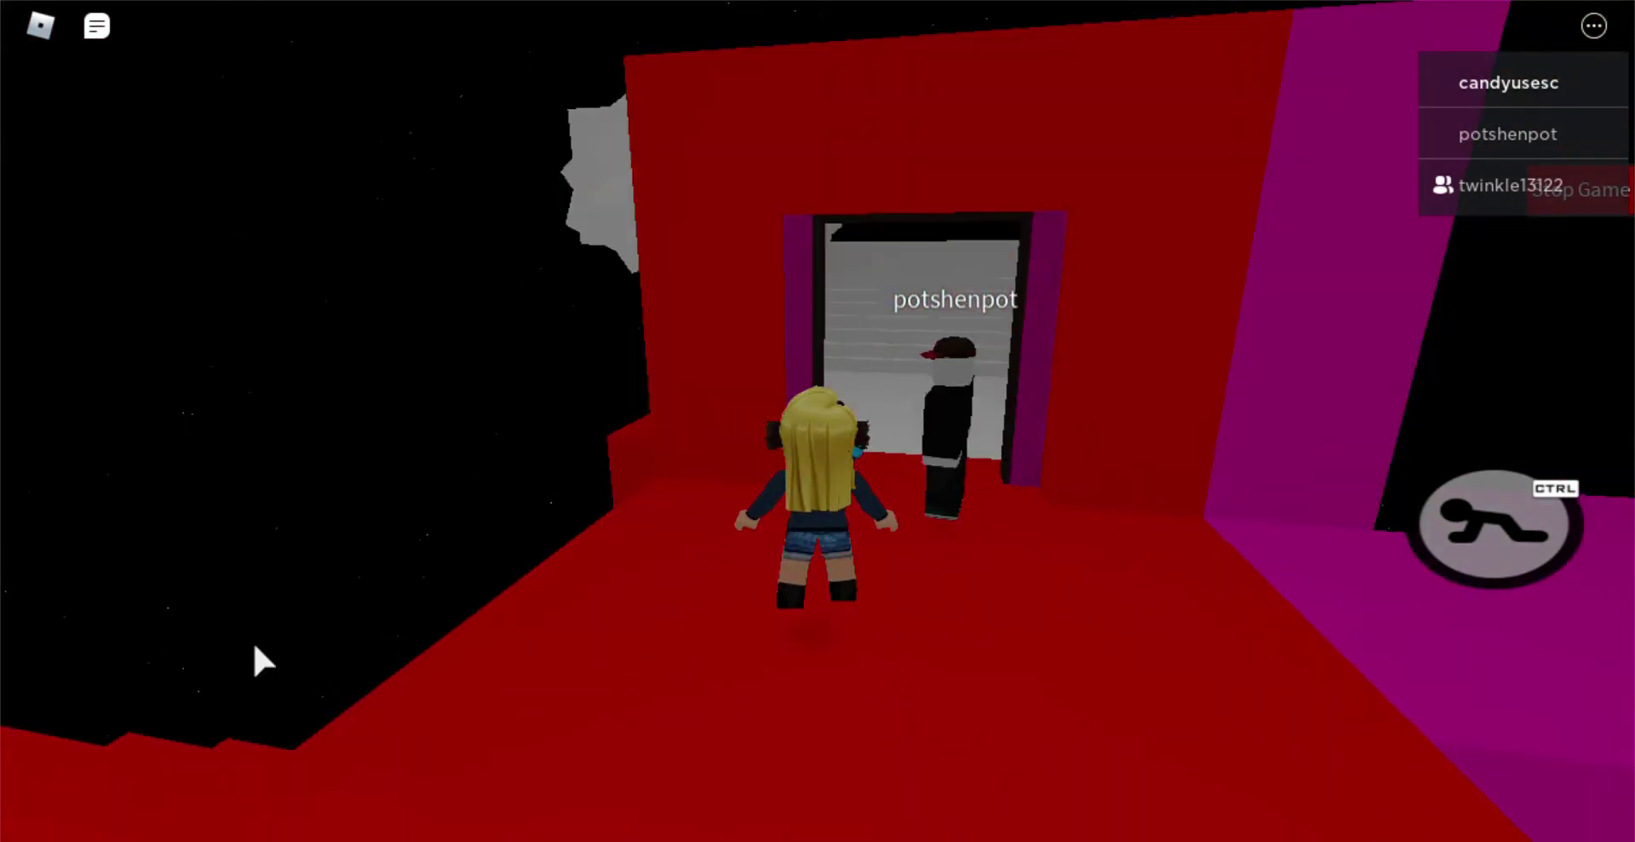
key(w)
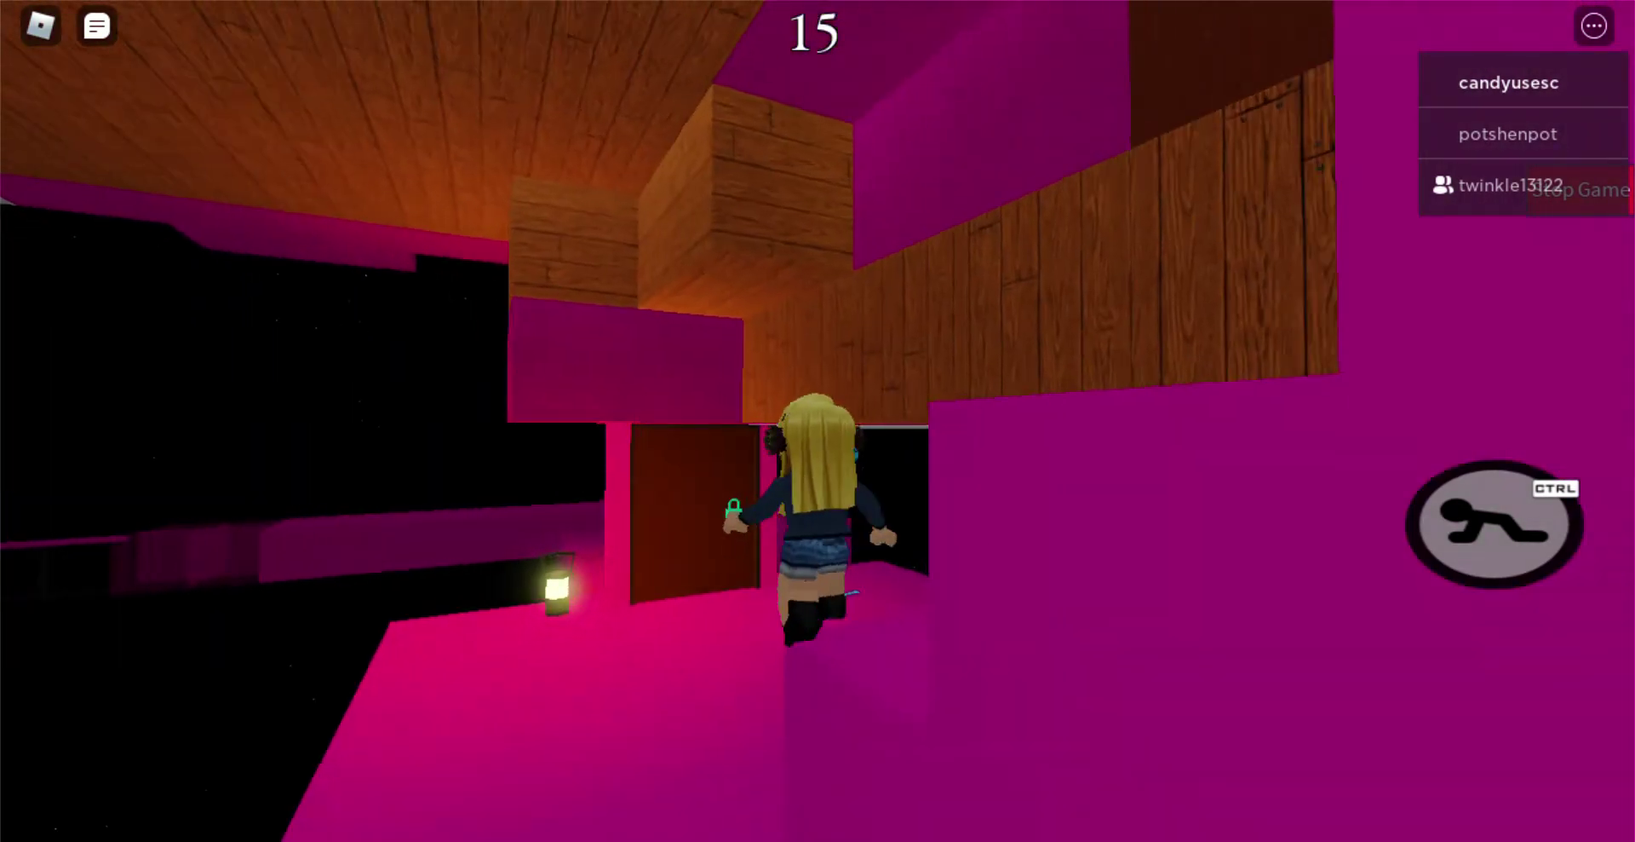
Step: Pick up the teal BlueKey by the padlocked door, equip it, then put it away
key(w)
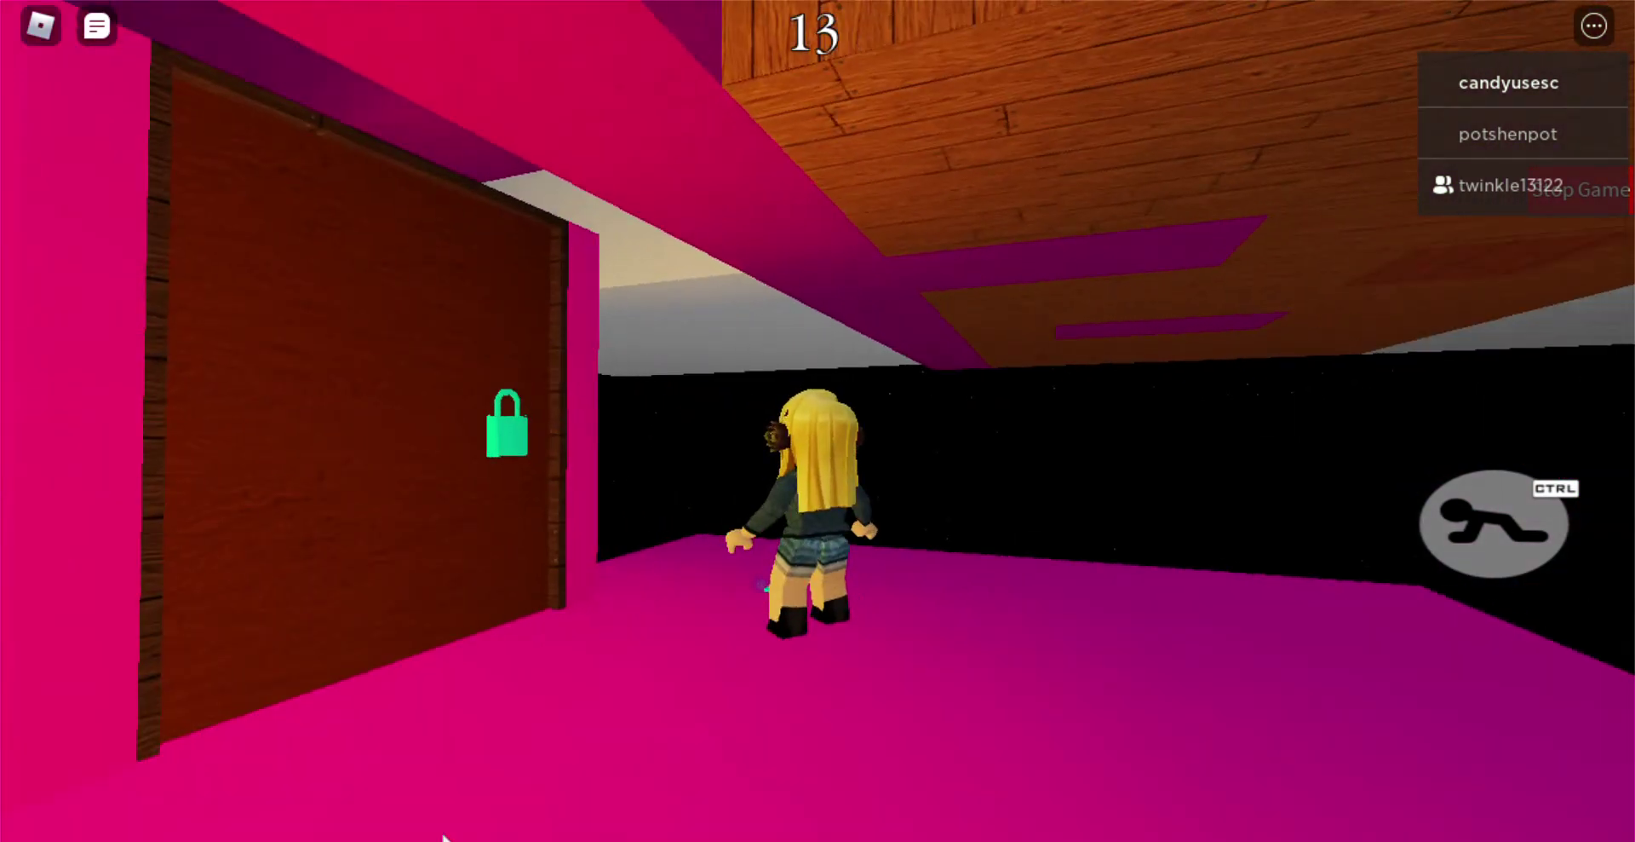
drag(441, 834, 781, 705)
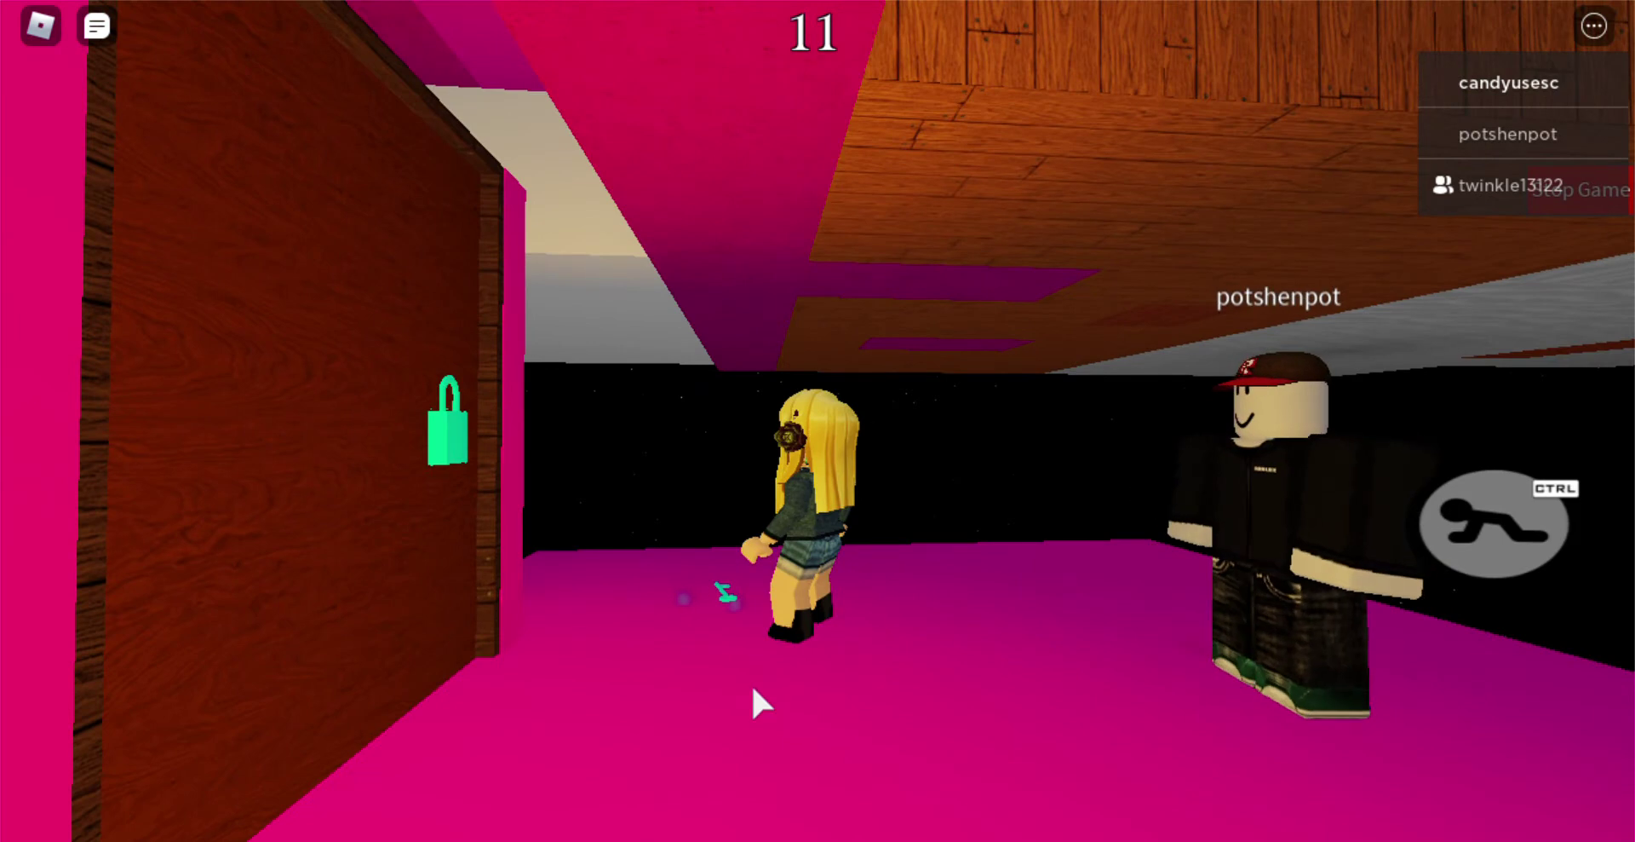
click(723, 601)
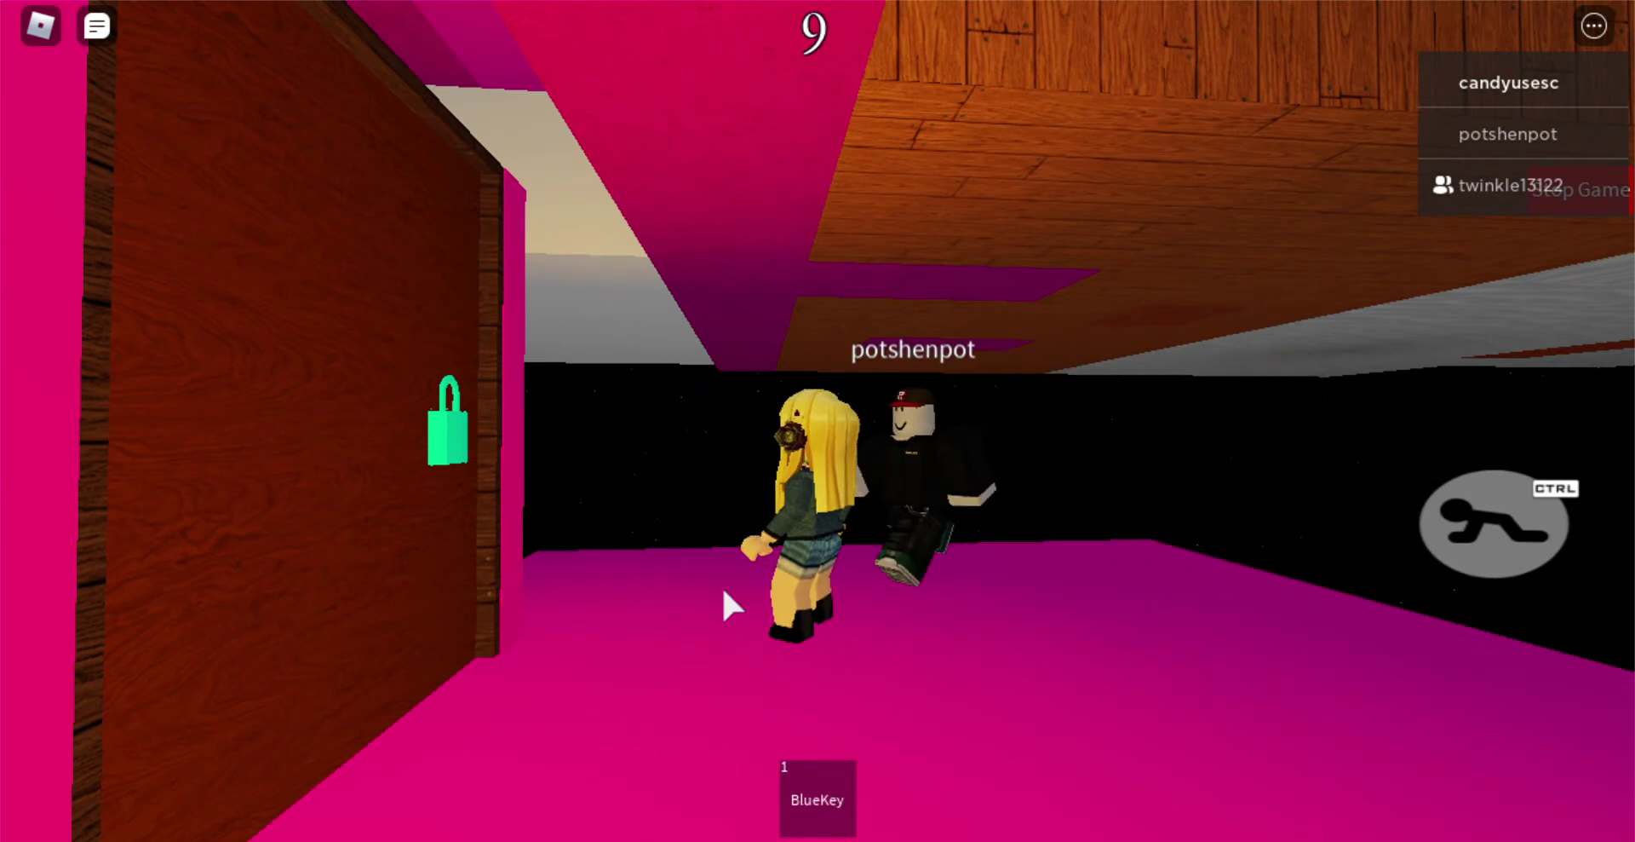
click(831, 786)
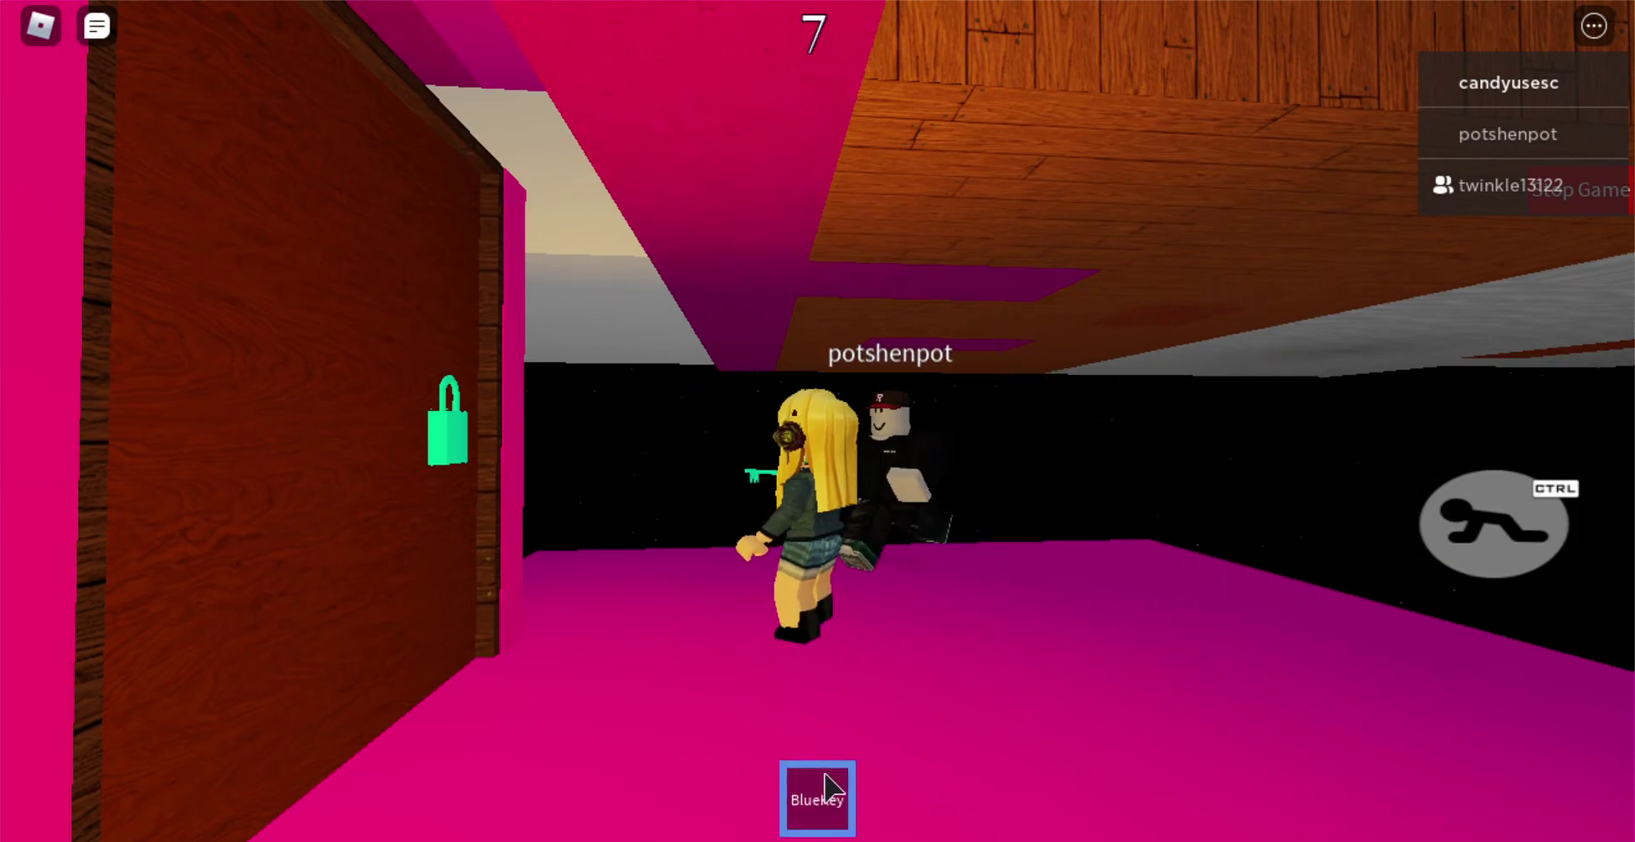
drag(460, 486, 437, 451)
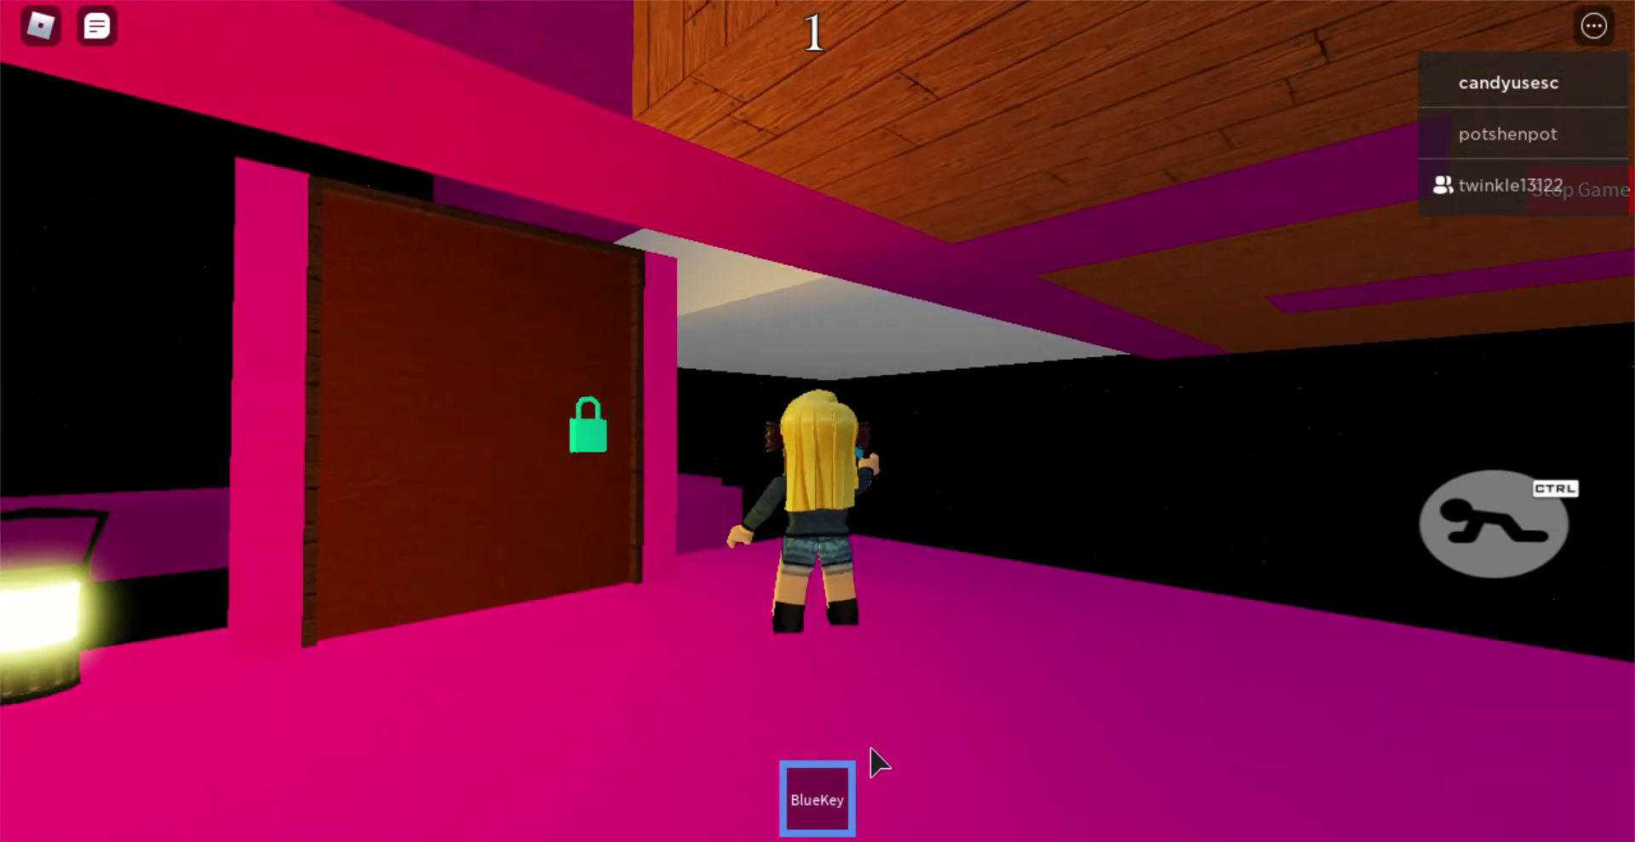
click(850, 780)
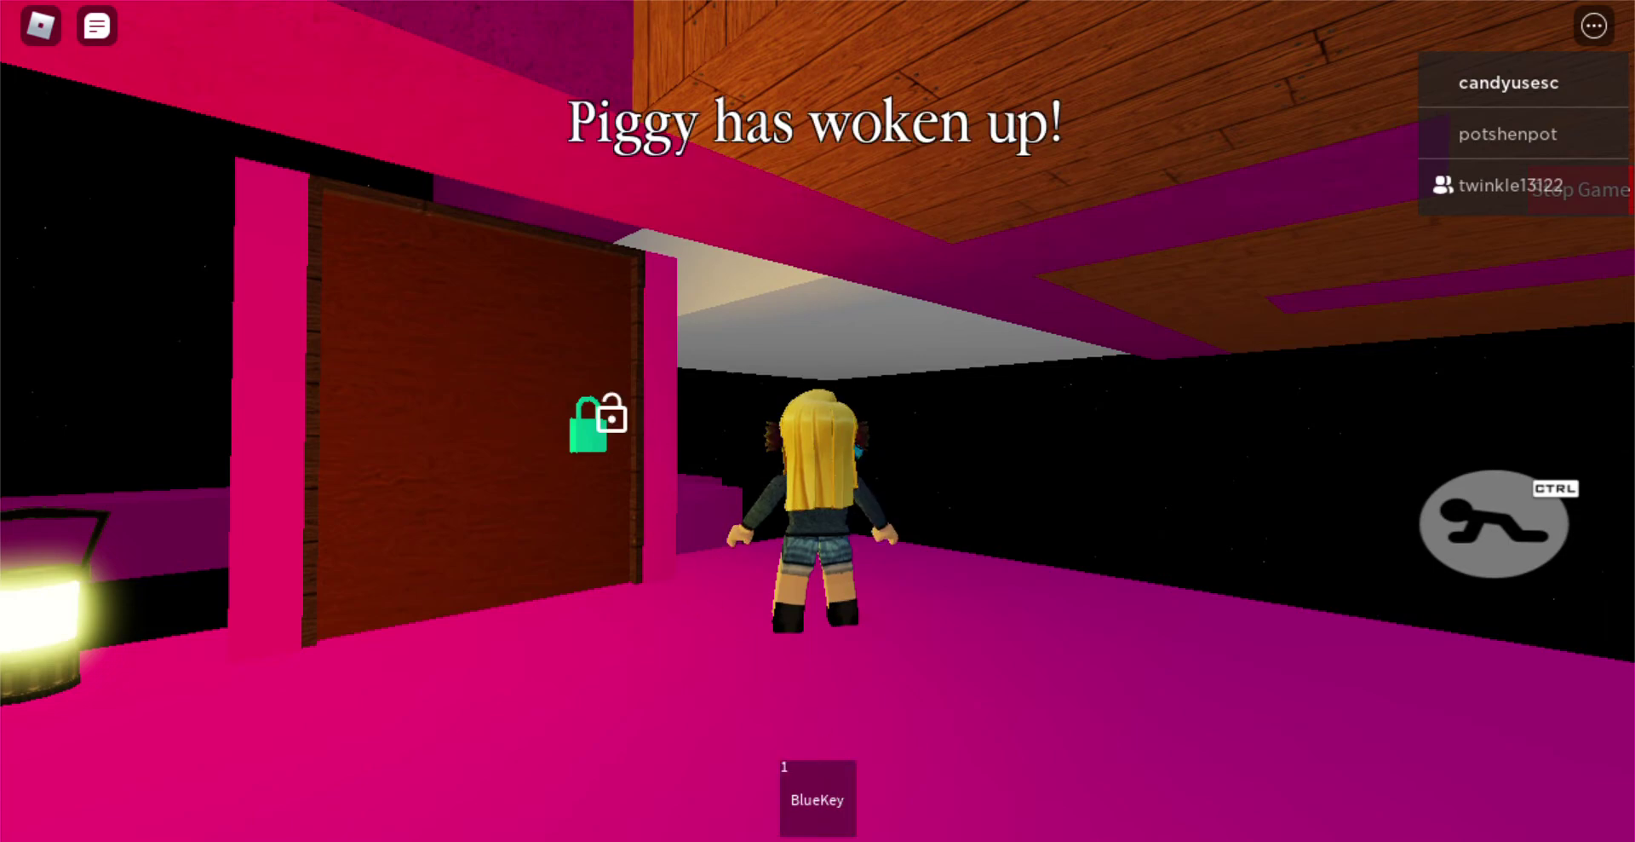
Step: Unlock the green-padlocked door and step through onto the pink platform
click(587, 428)
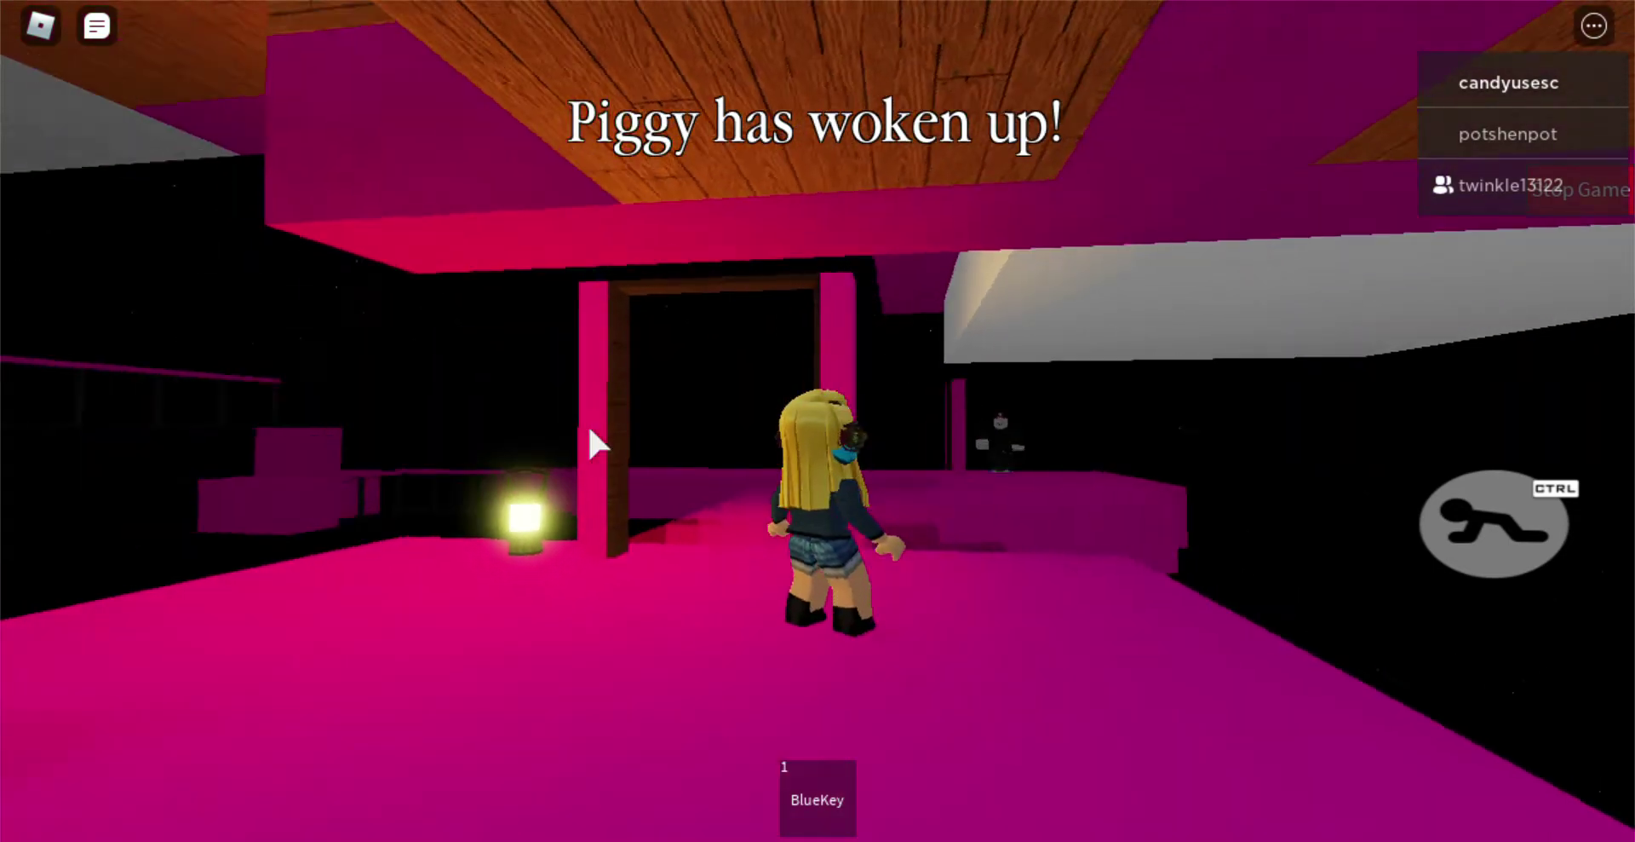
key(w)
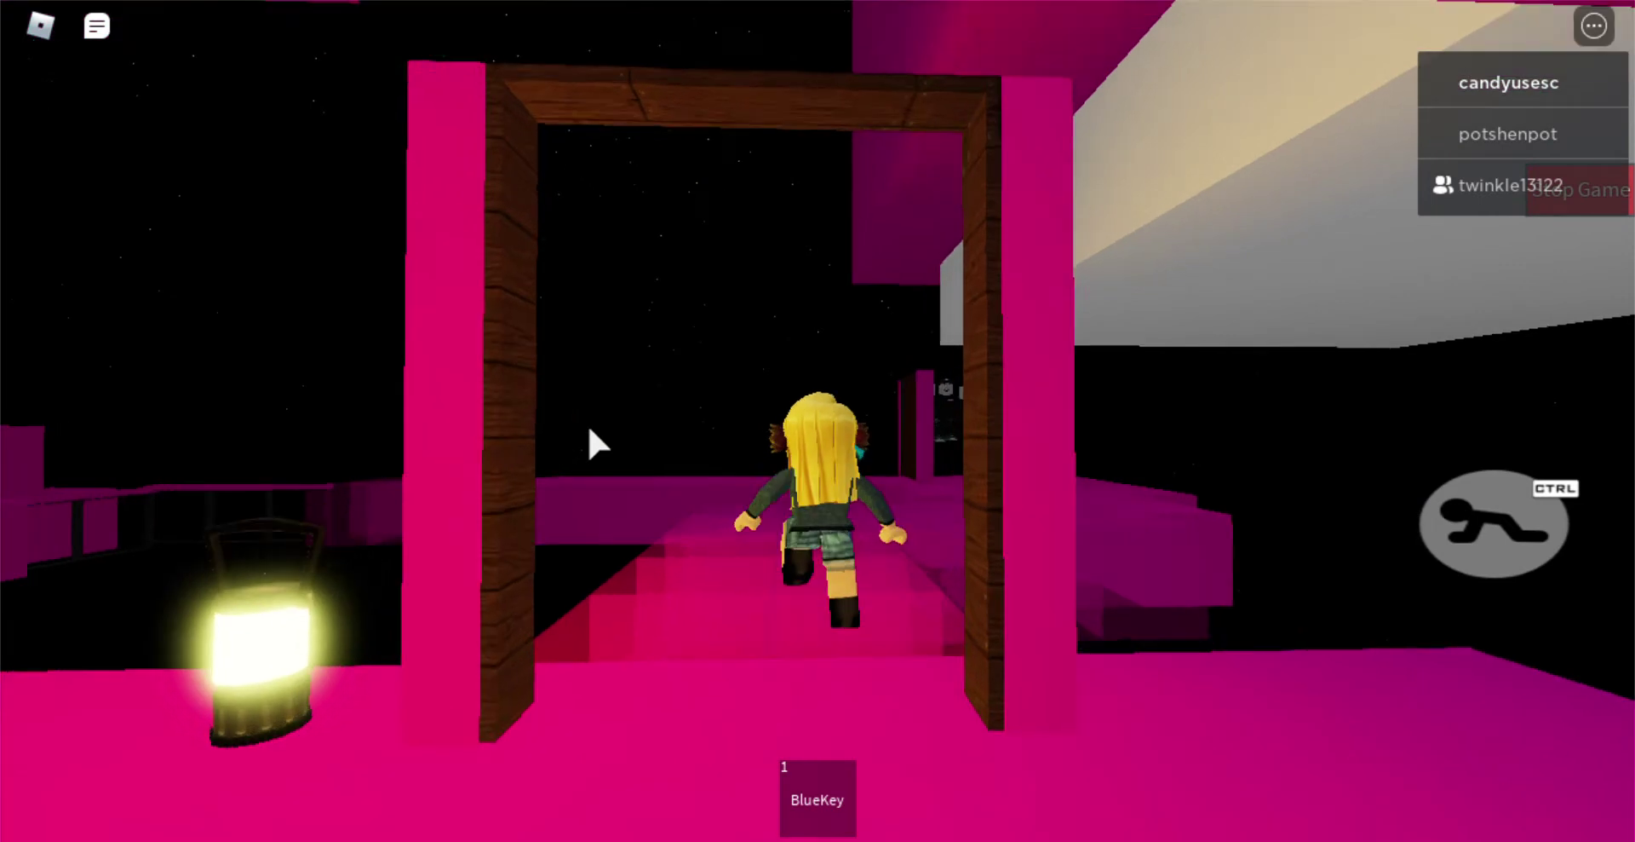
key(w)
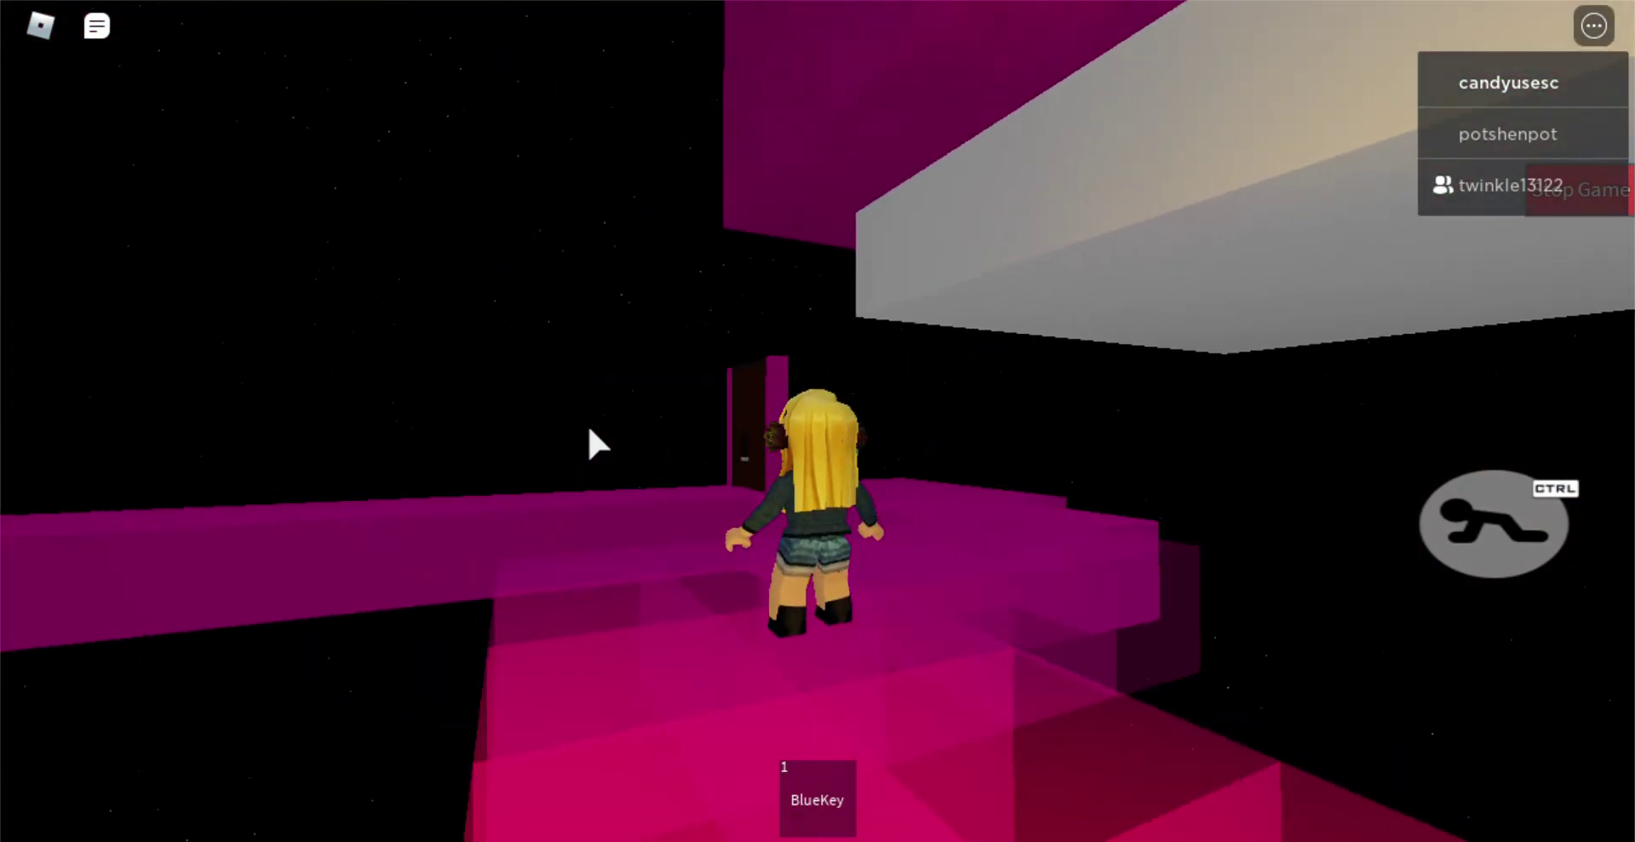
Step: Cross the pink platforms to the other player beside the dark doorway's locked door
key(w)
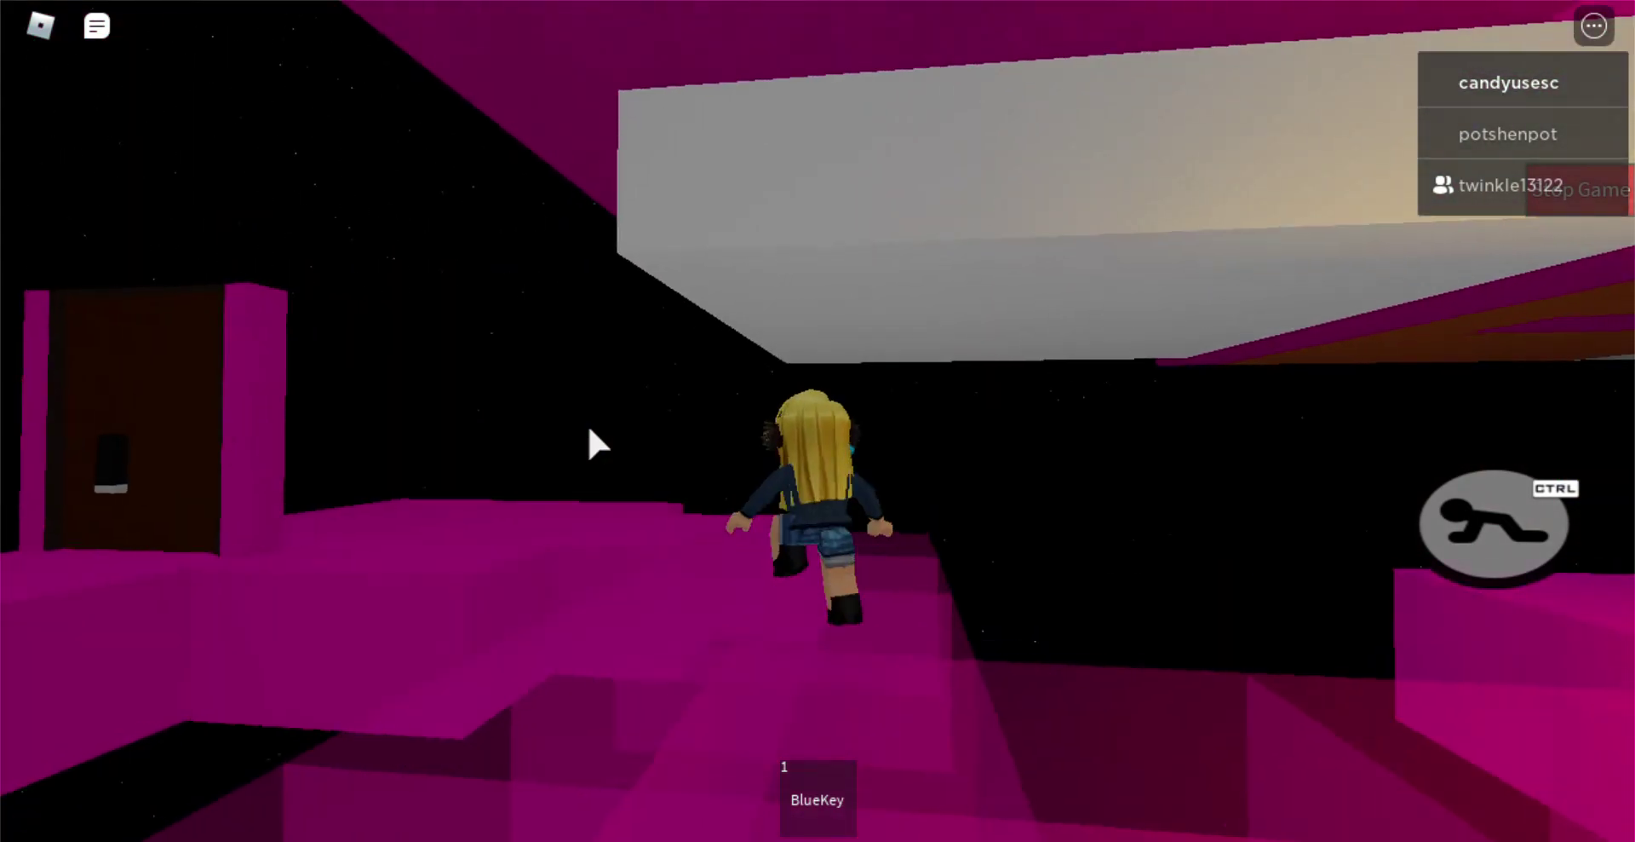
key(w)
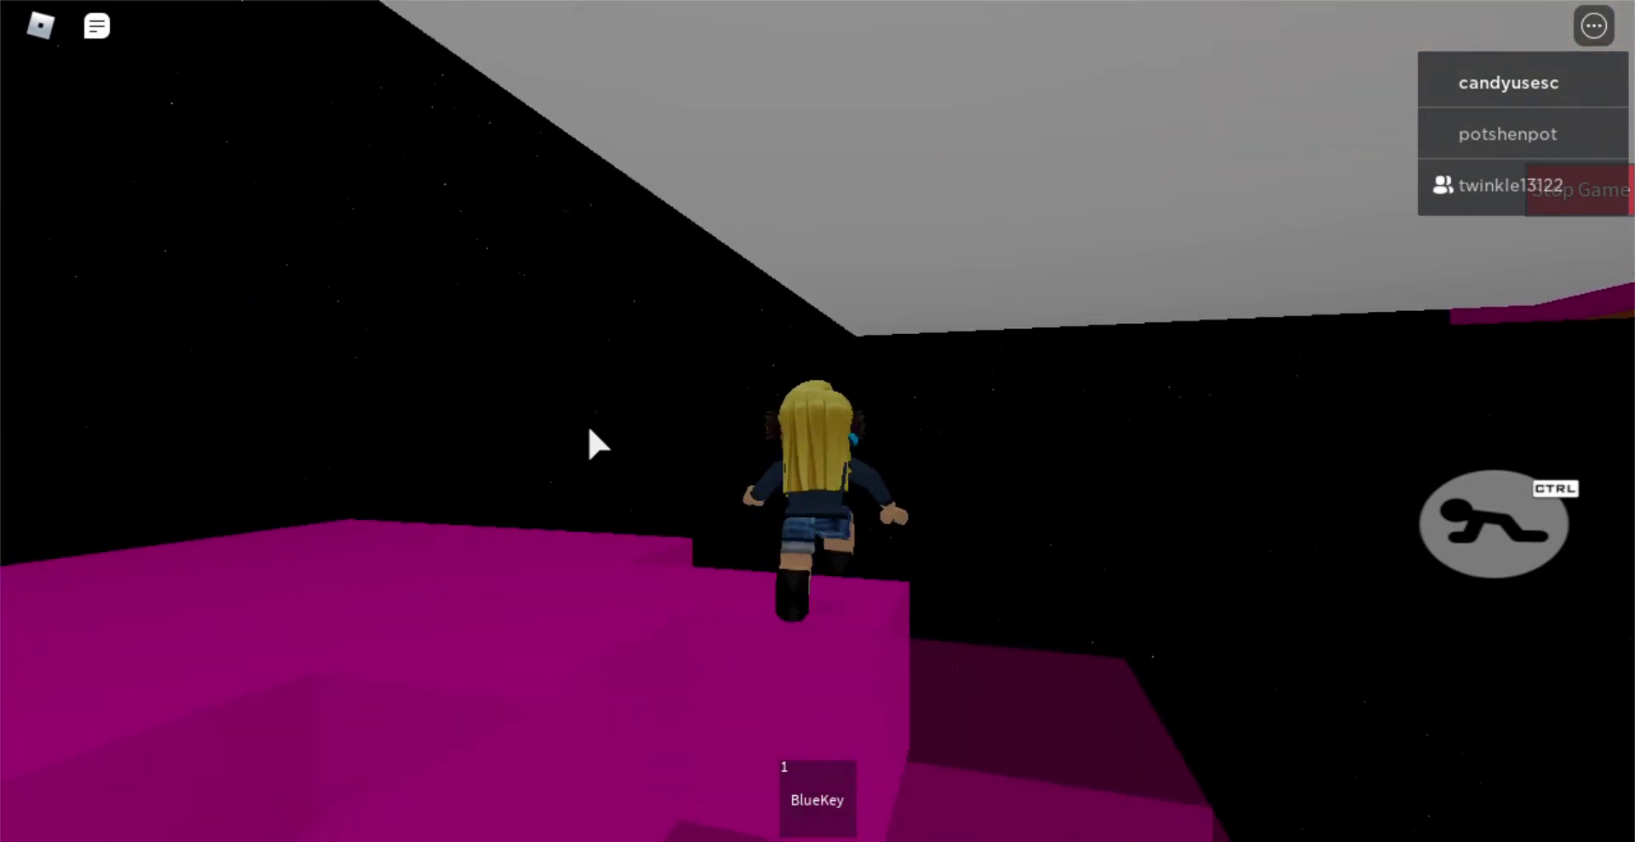
key(w)
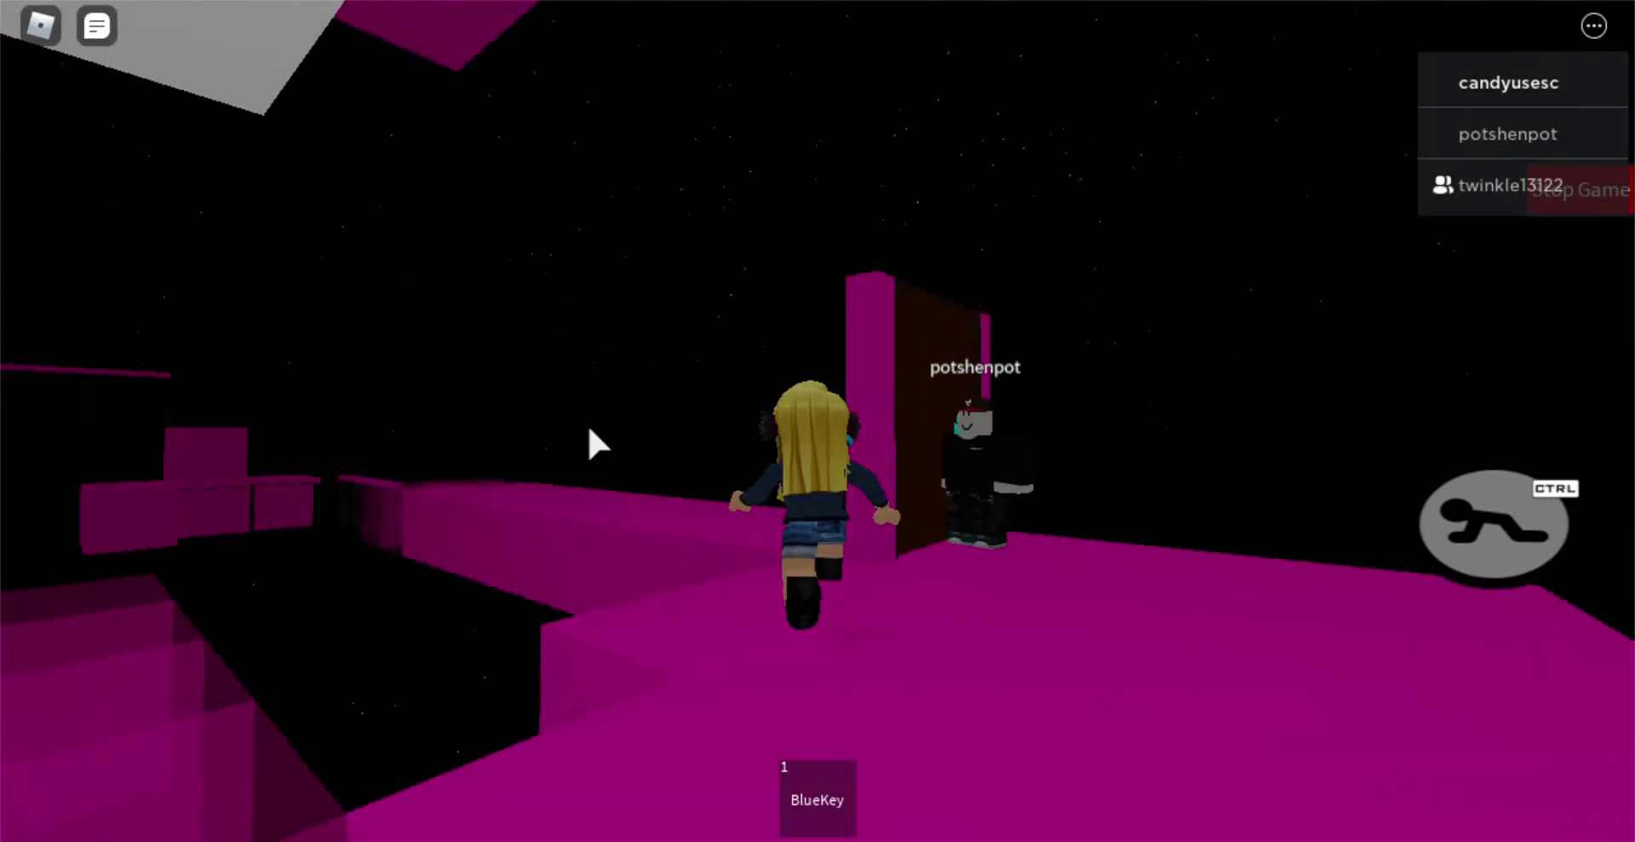
key(w)
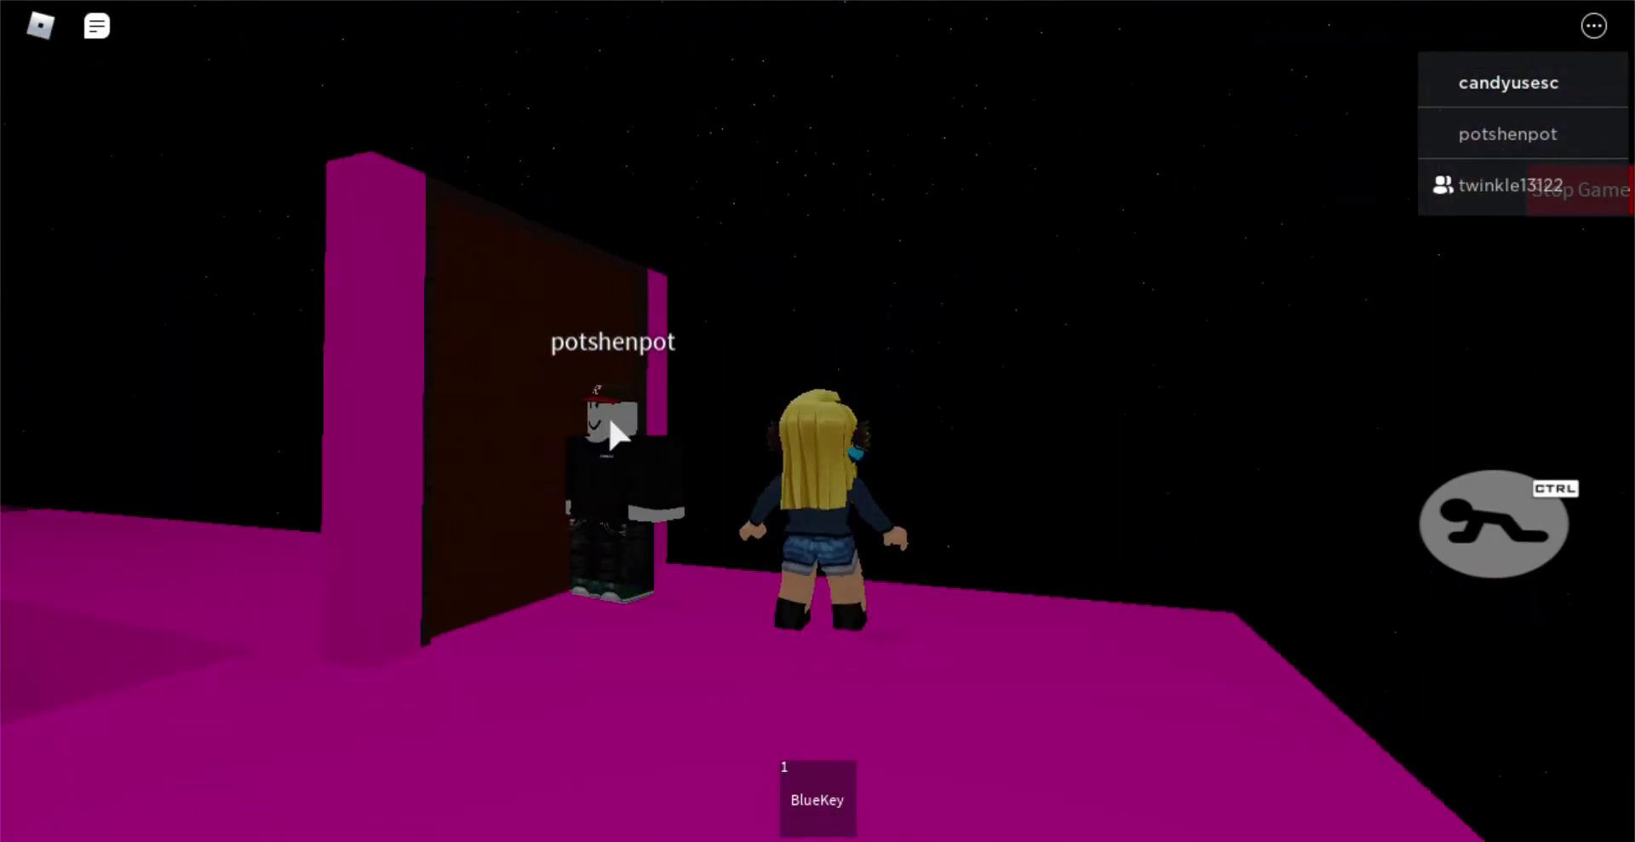
drag(613, 429, 1395, 283)
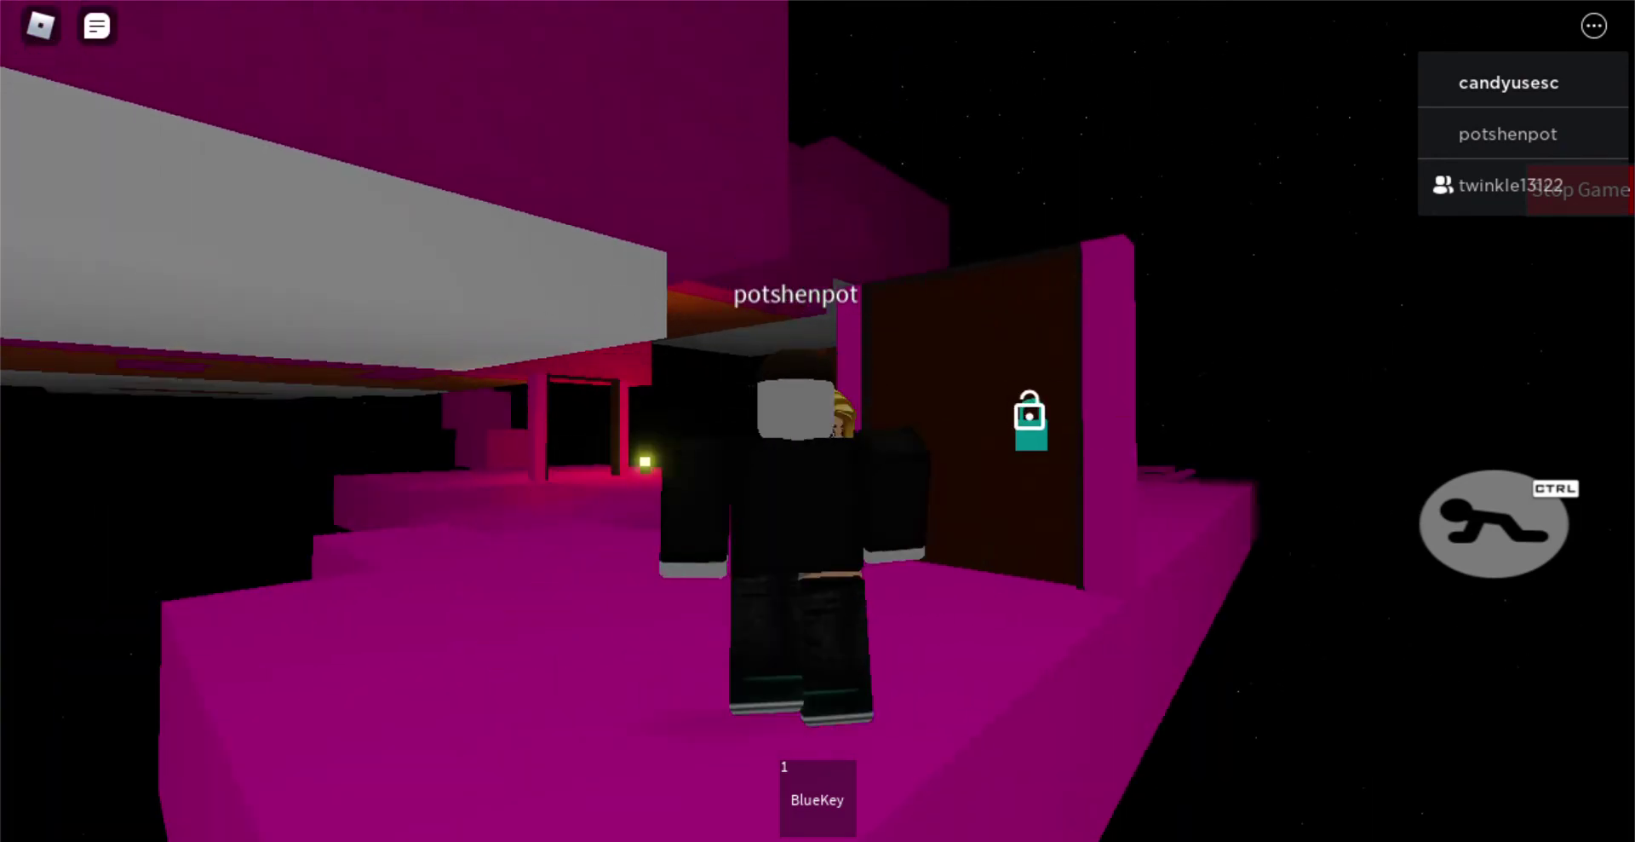
Step: Unlock the door with the BlueKey and walk through onto the pink walkway
click(1024, 406)
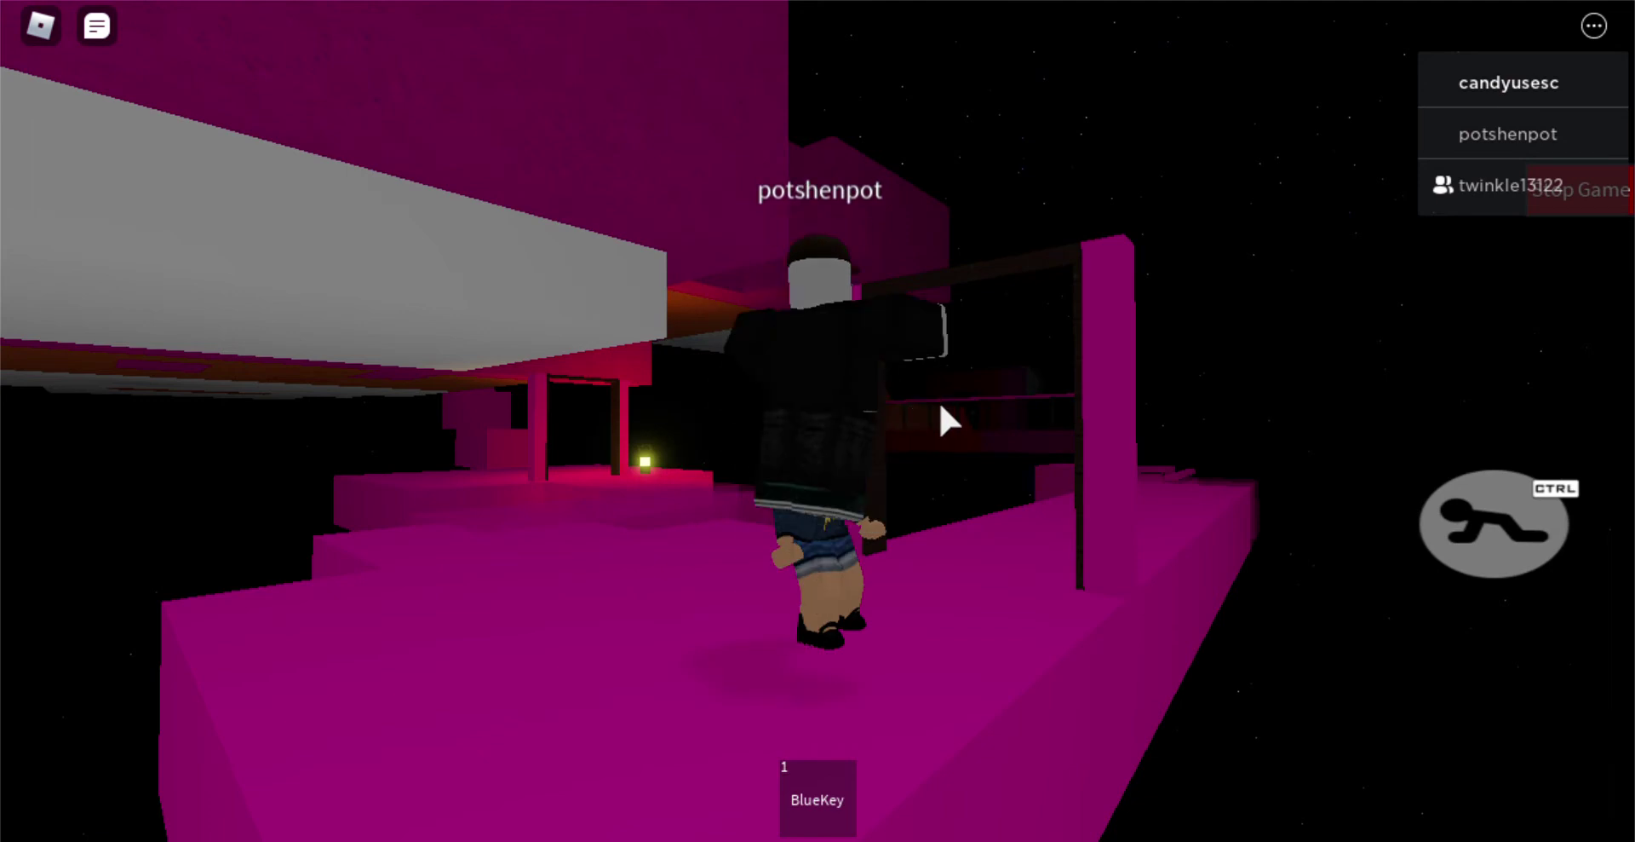
right_click(1035, 435)
key(w)
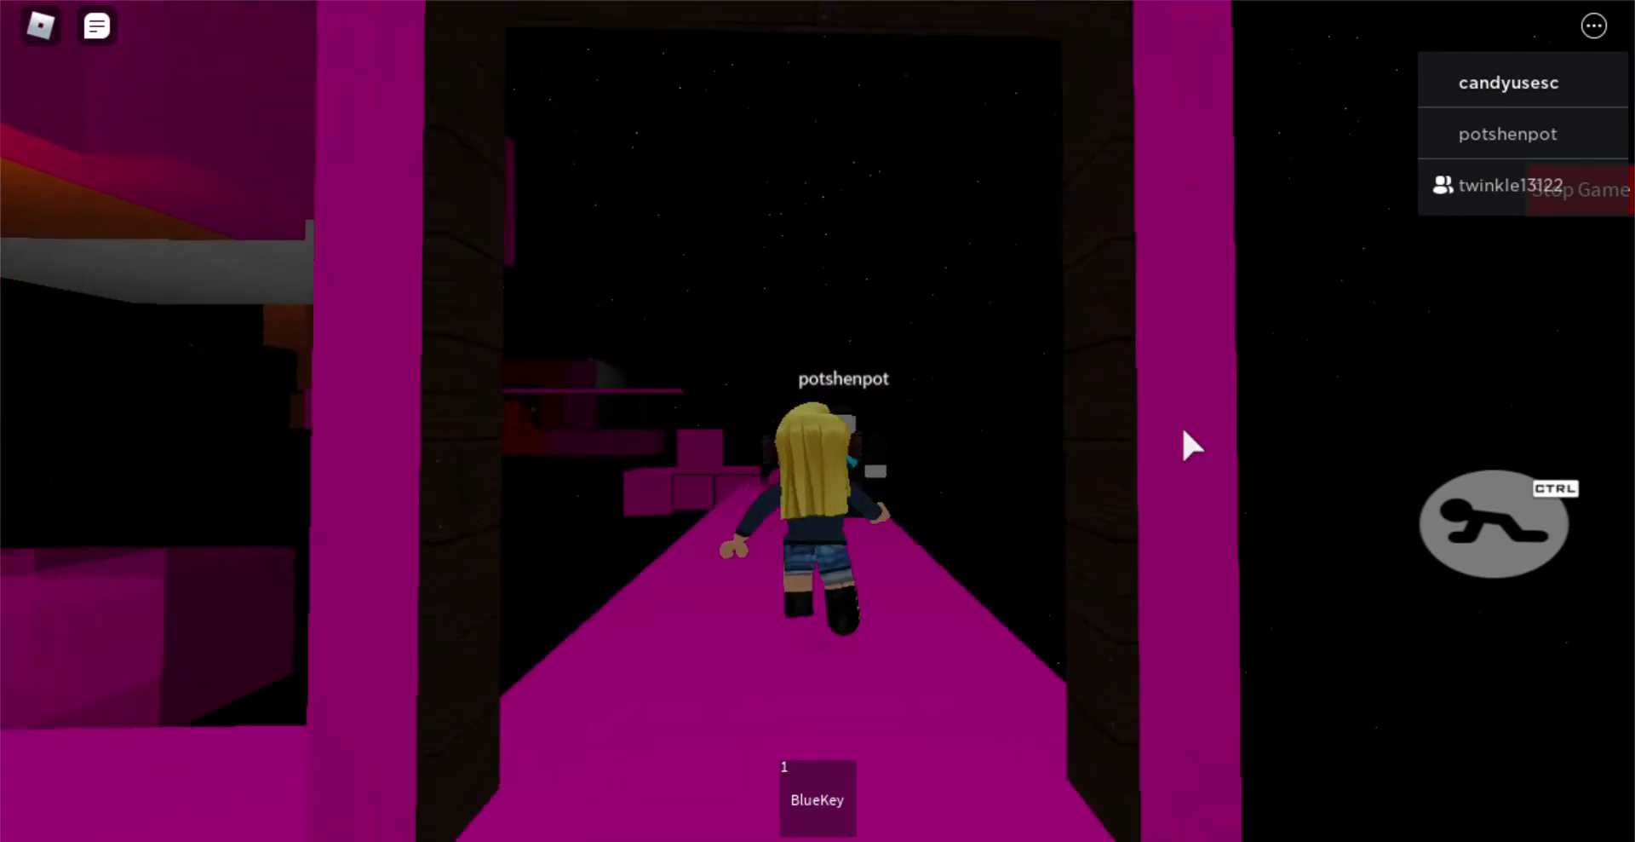
key(w)
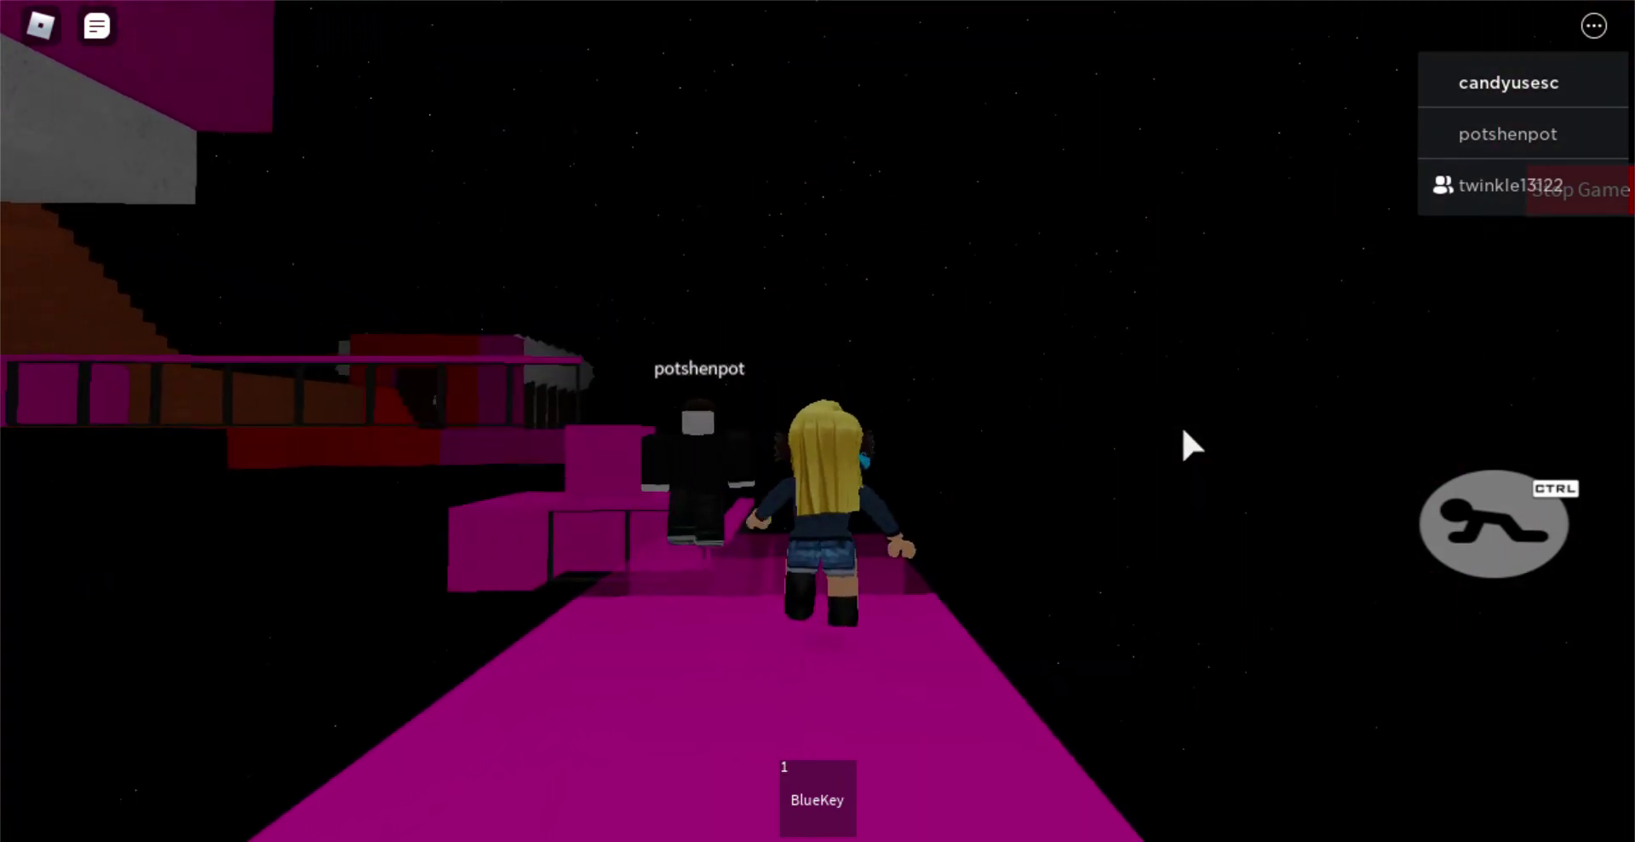
key(w)
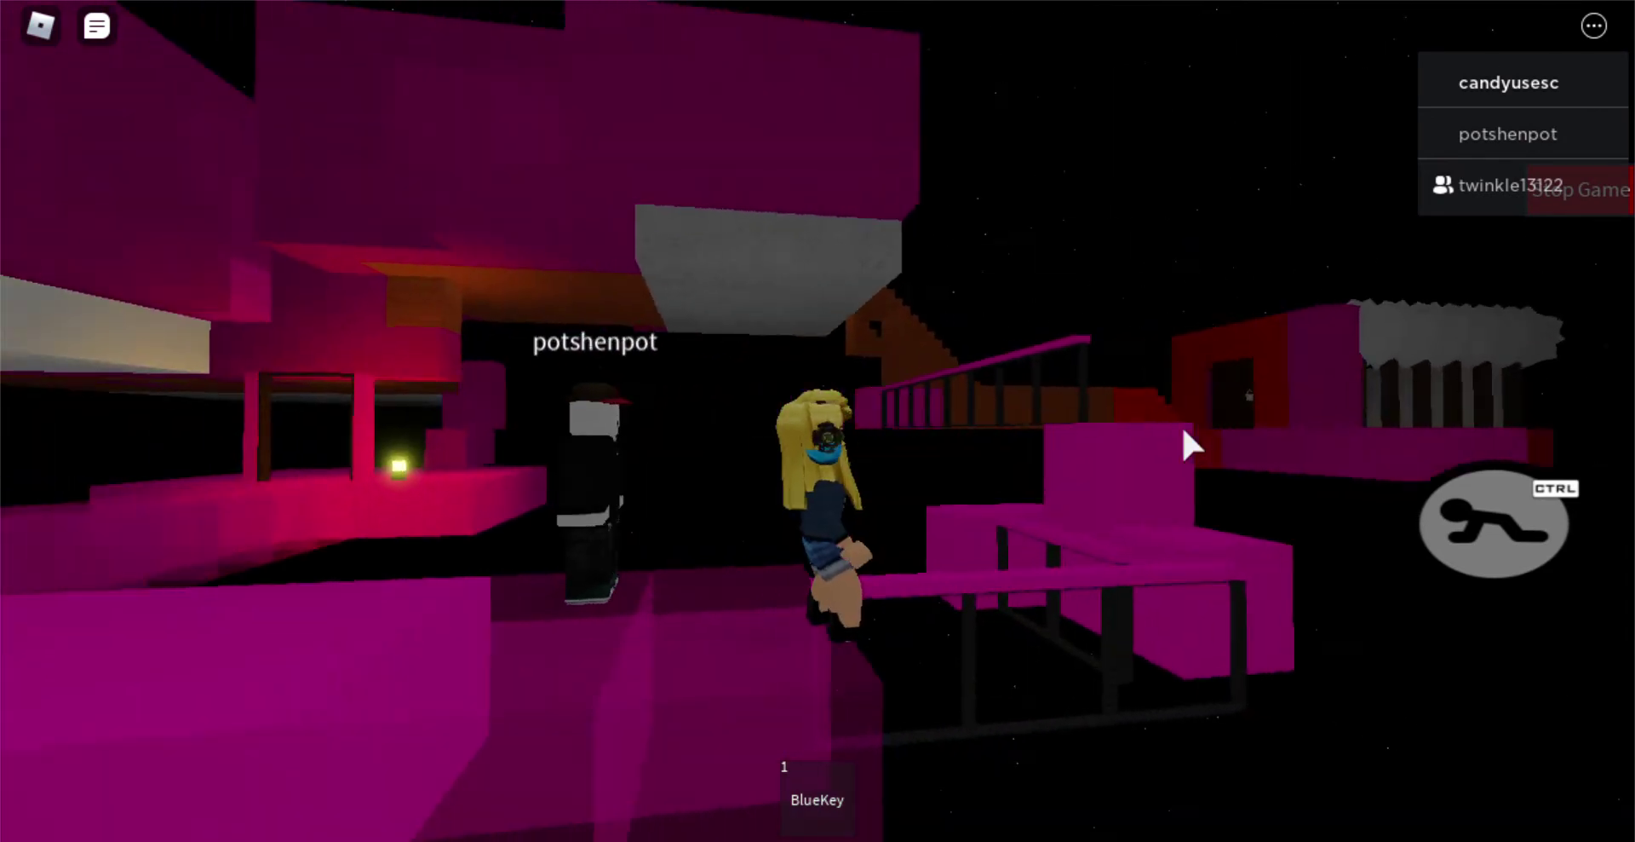
Step: Follow the pink walkway past the other player, jump the gap, and reach the platform by the stairs
key(w)
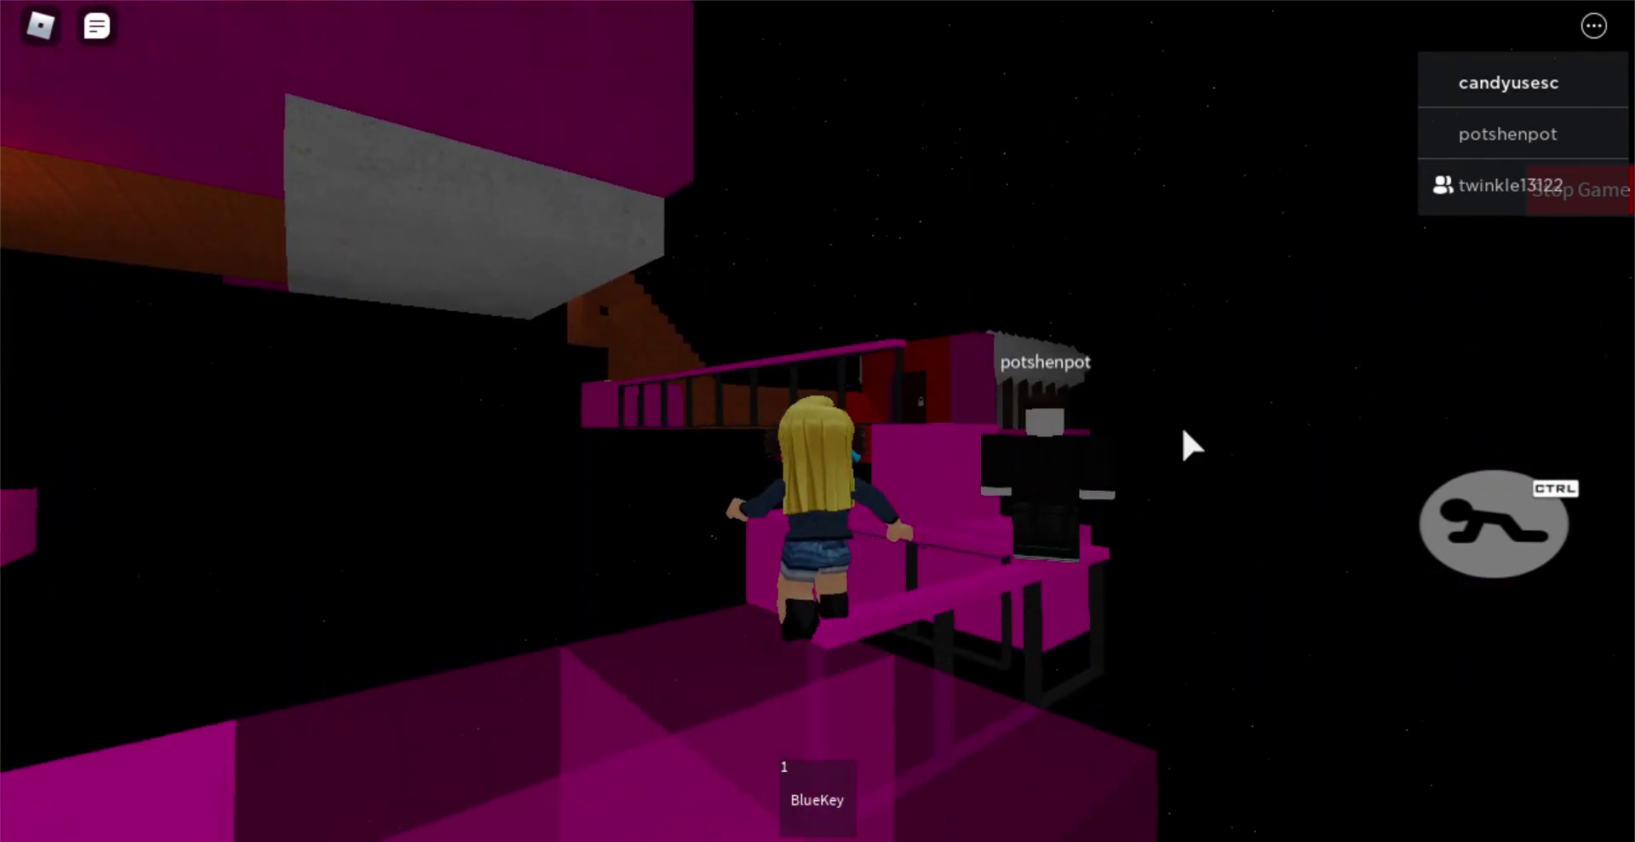
key(w)
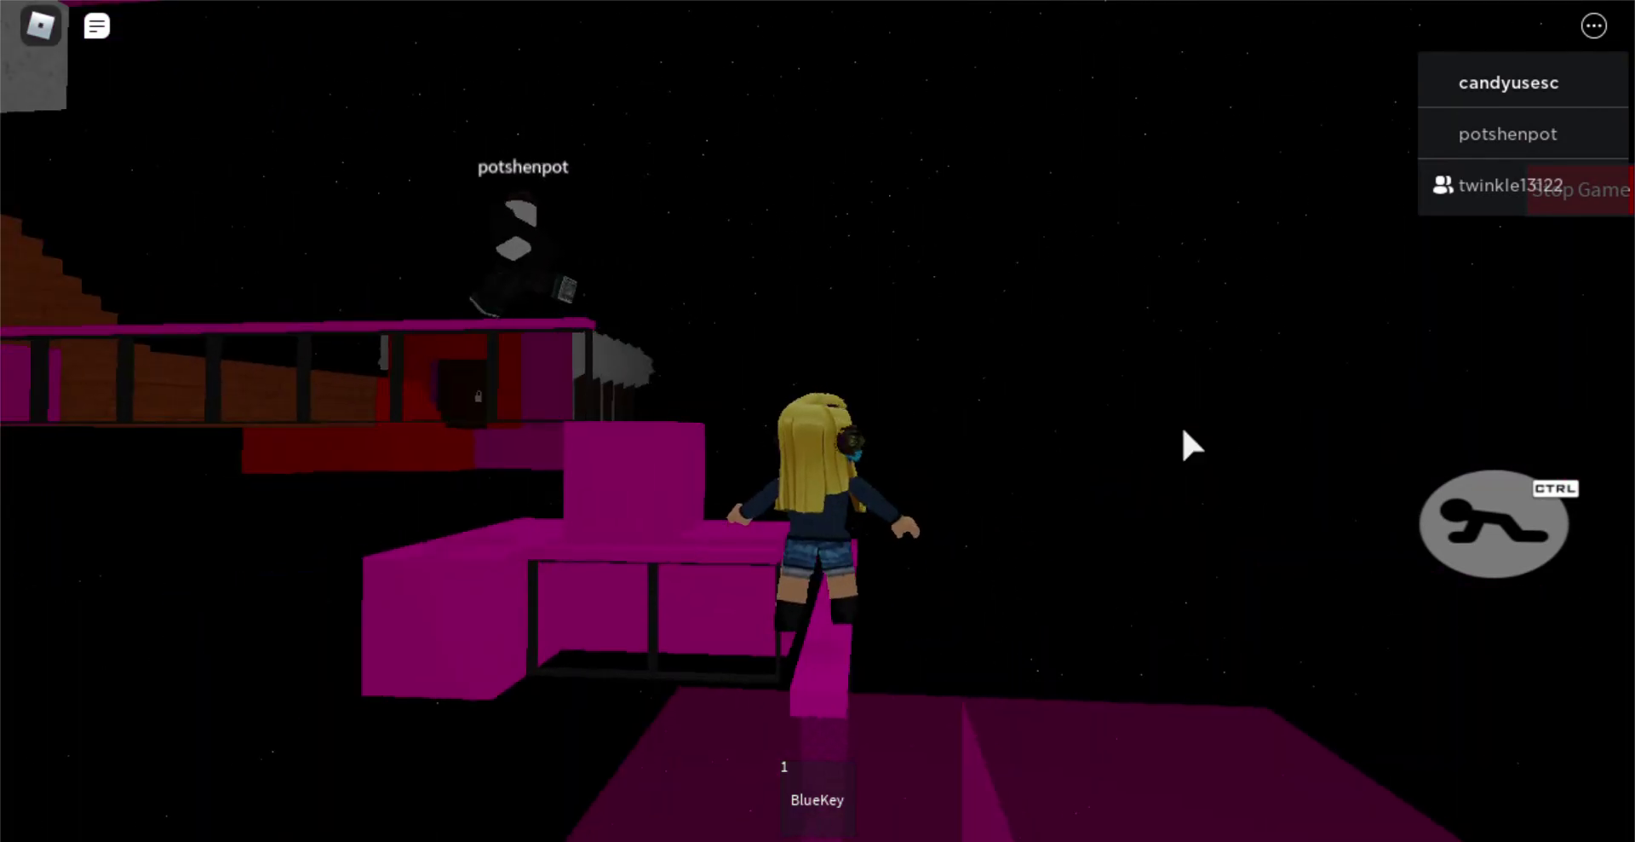
key(w)
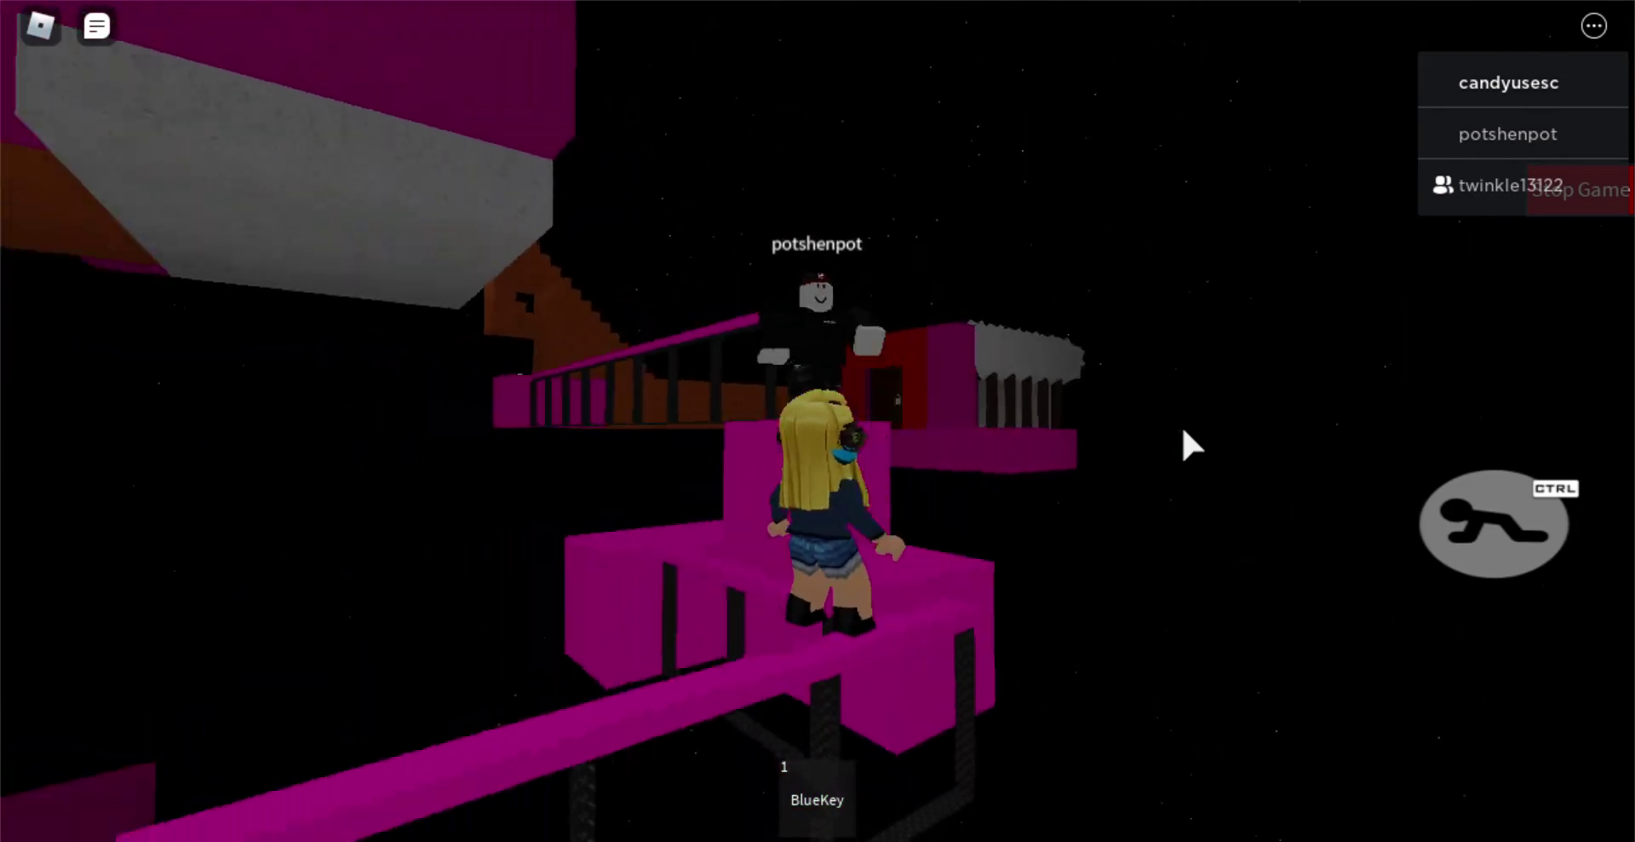
key(w)
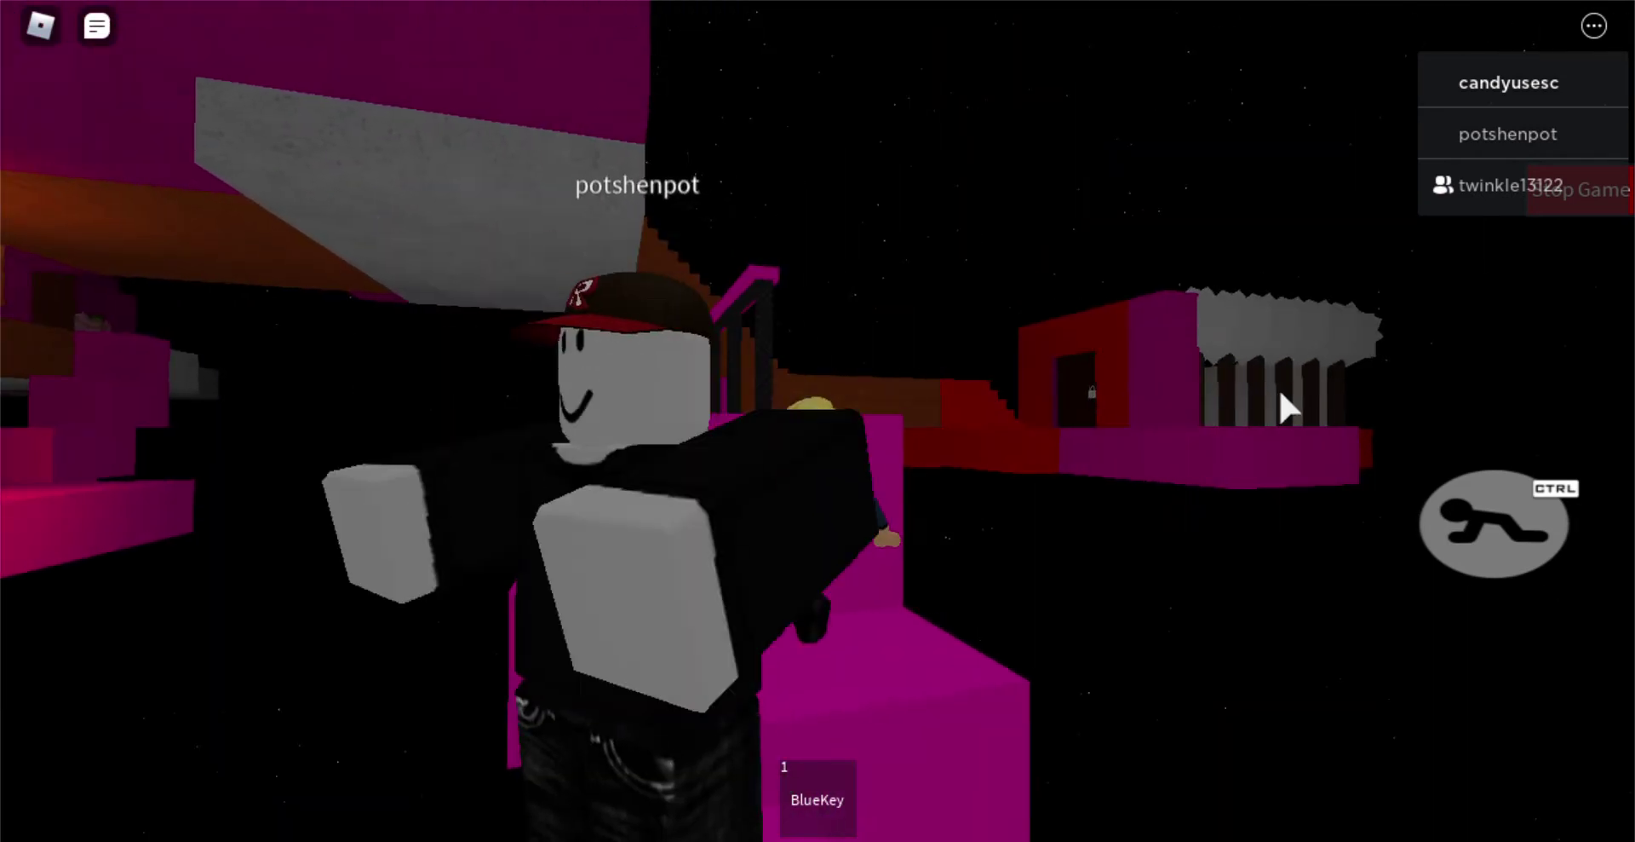
key(w)
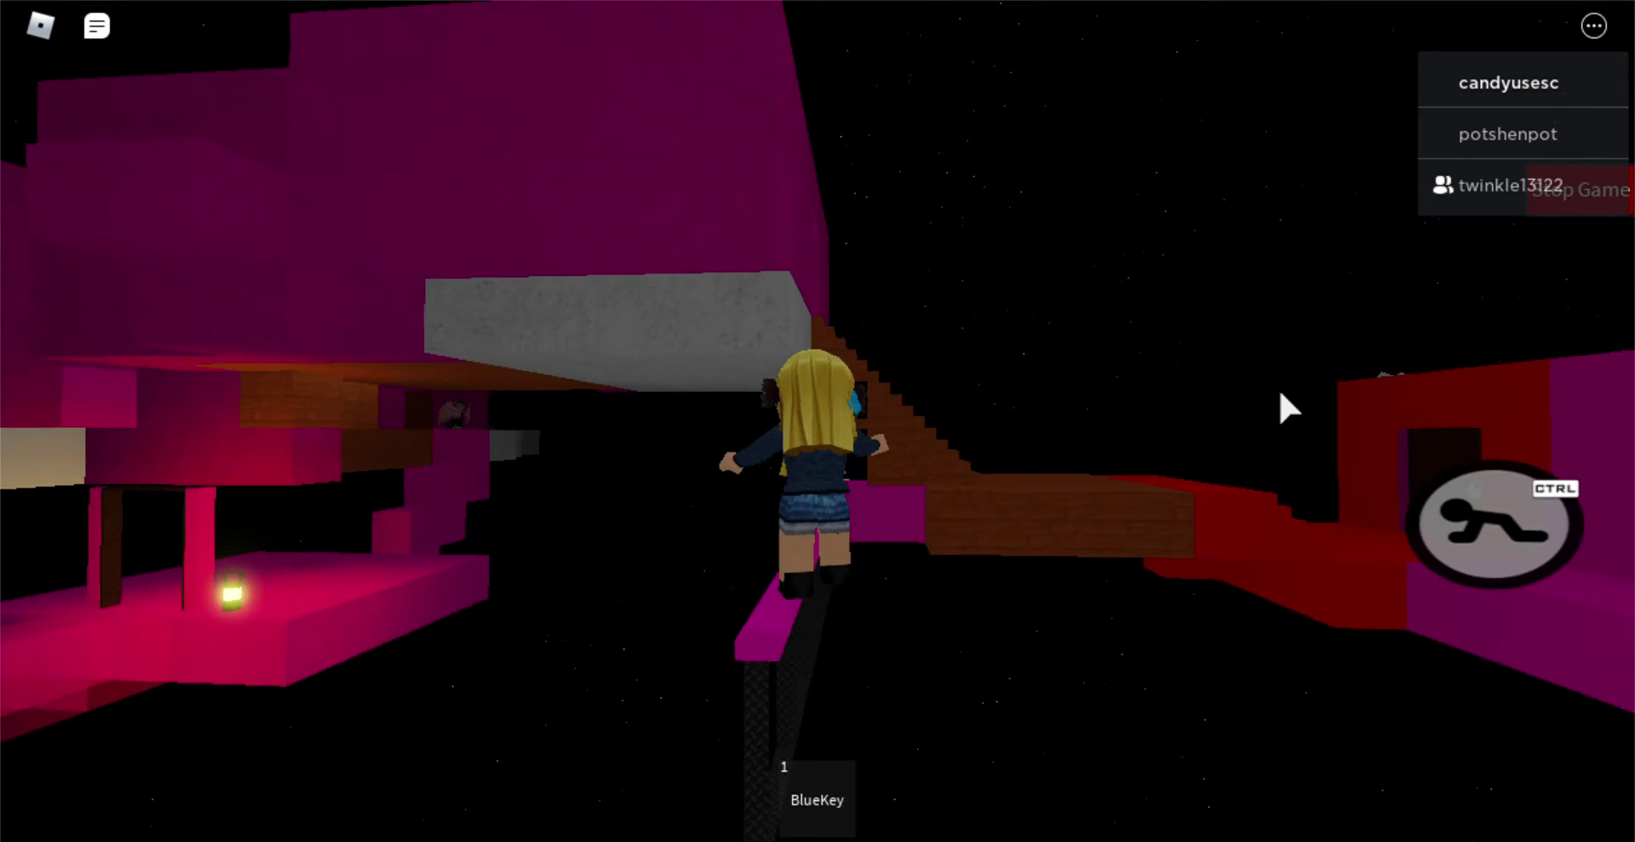
key(w)
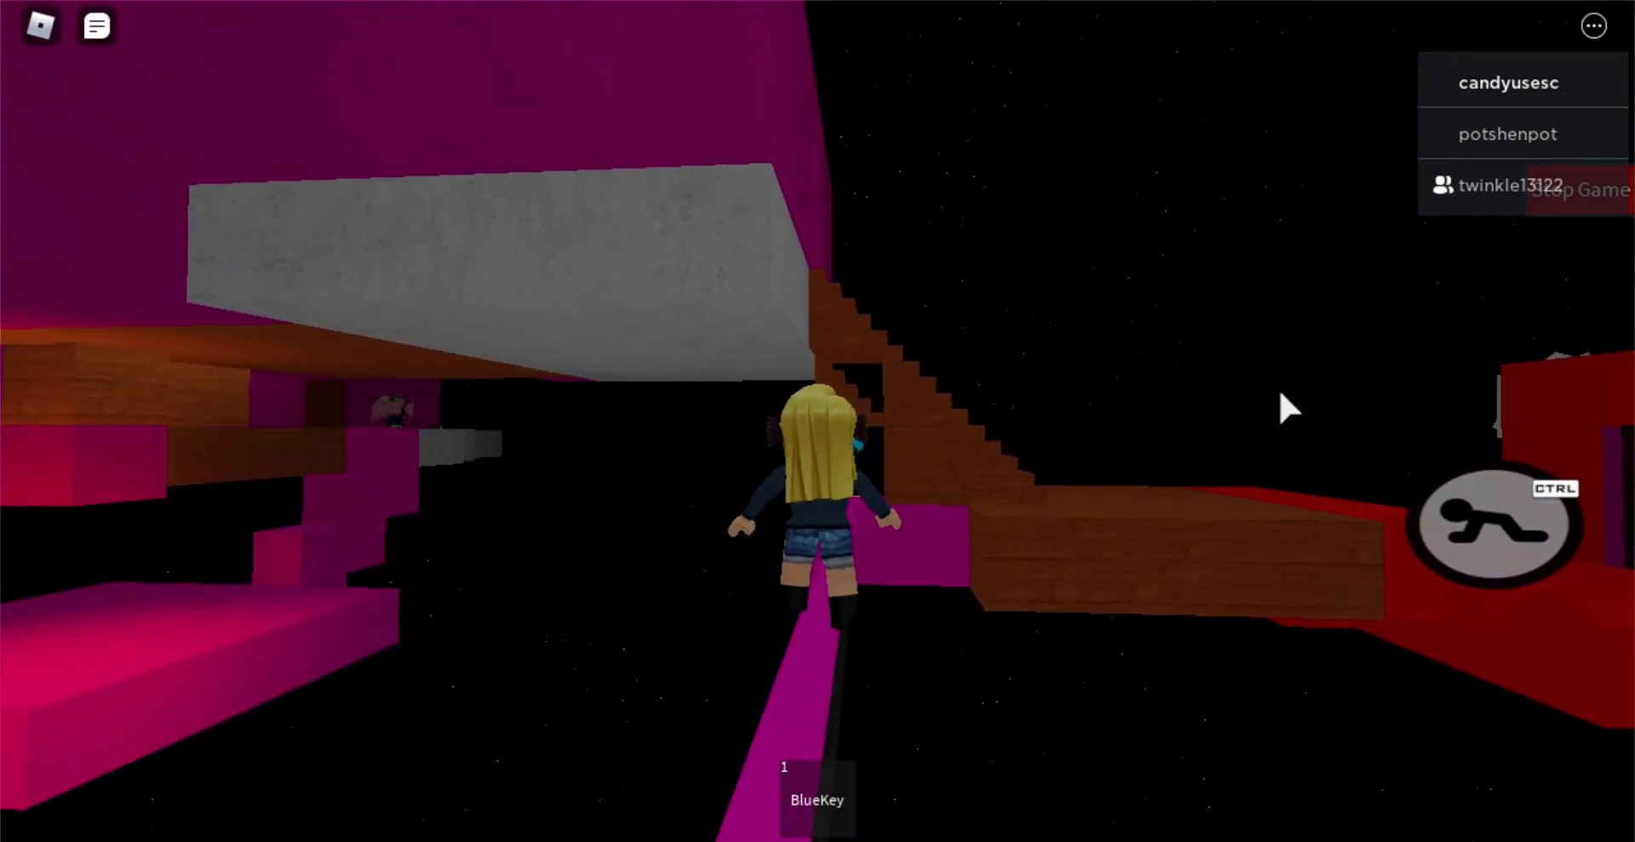
key(w)
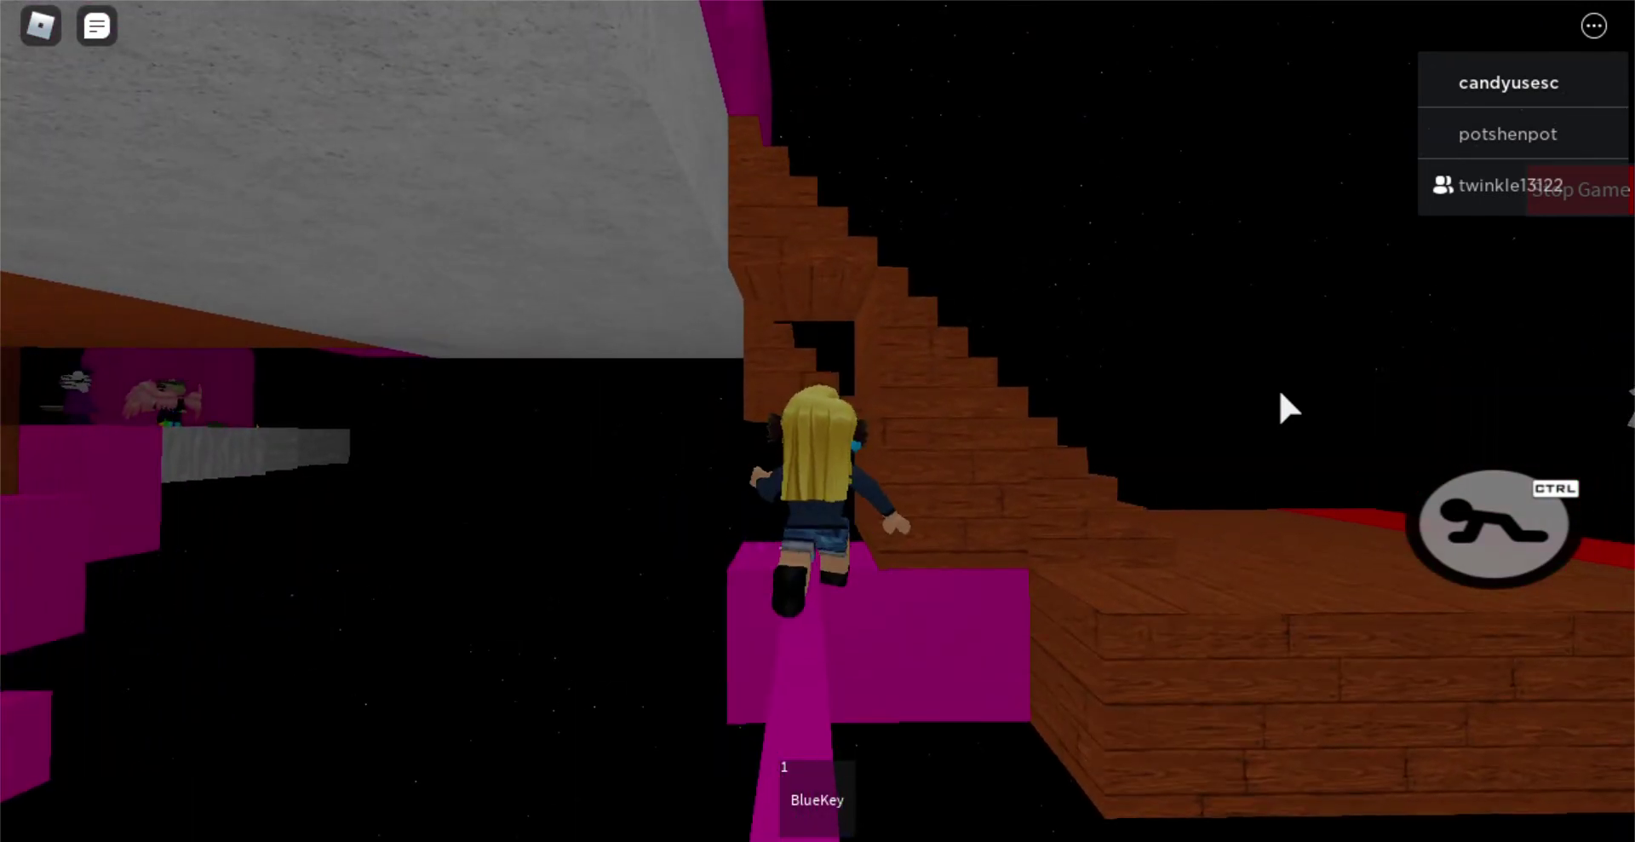
key(w)
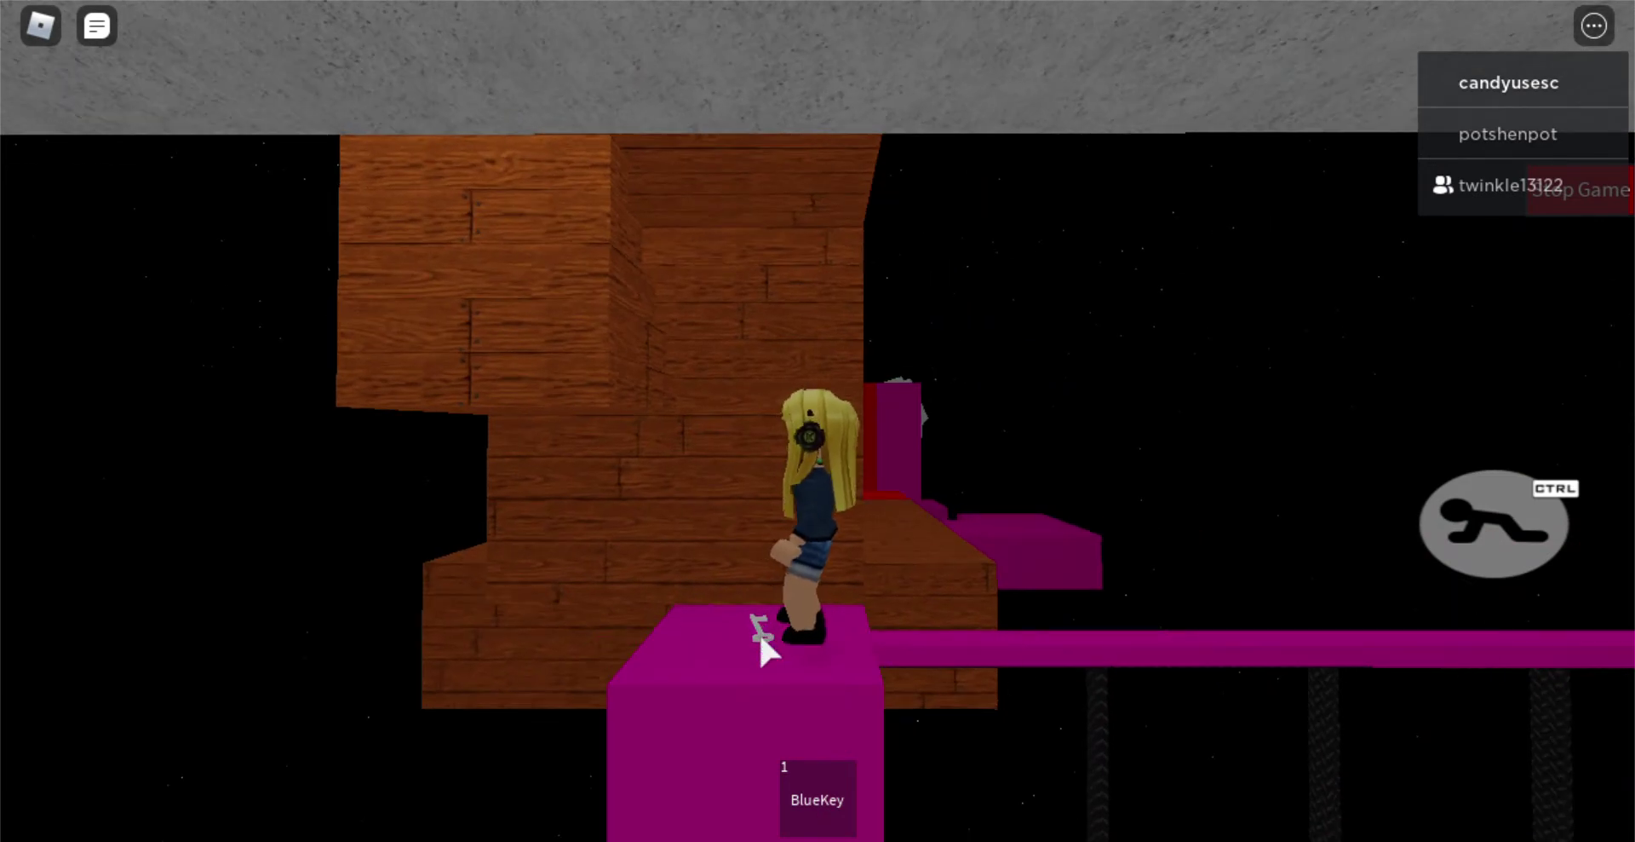
Step: Turn around on the pink beam and walk into the dark corridor beside the wooden stairs
drag(767, 649, 845, 639)
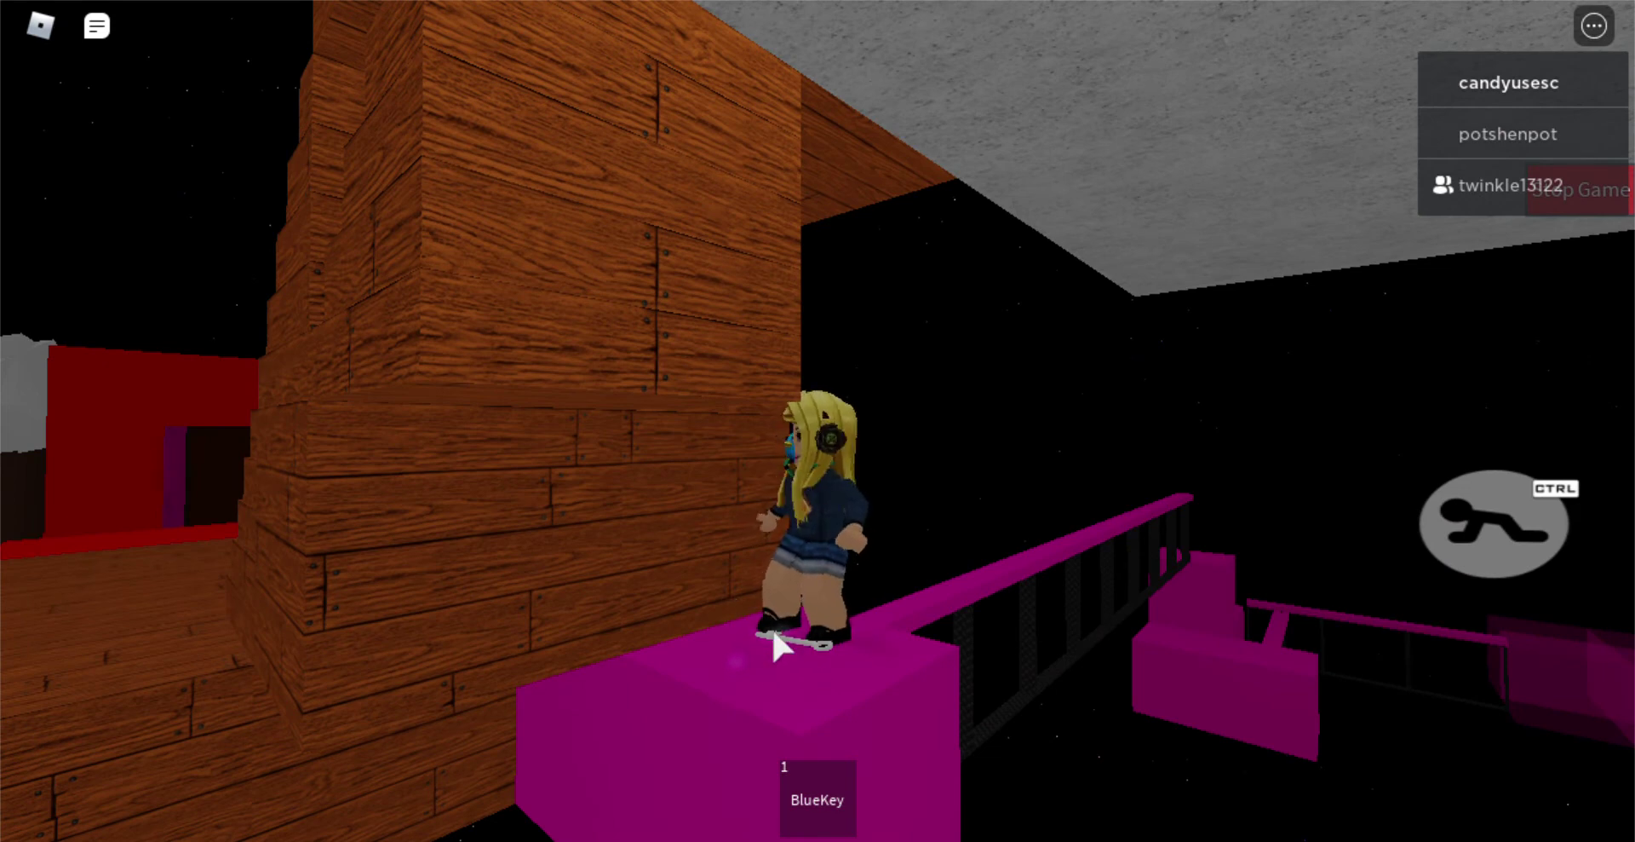
key(s)
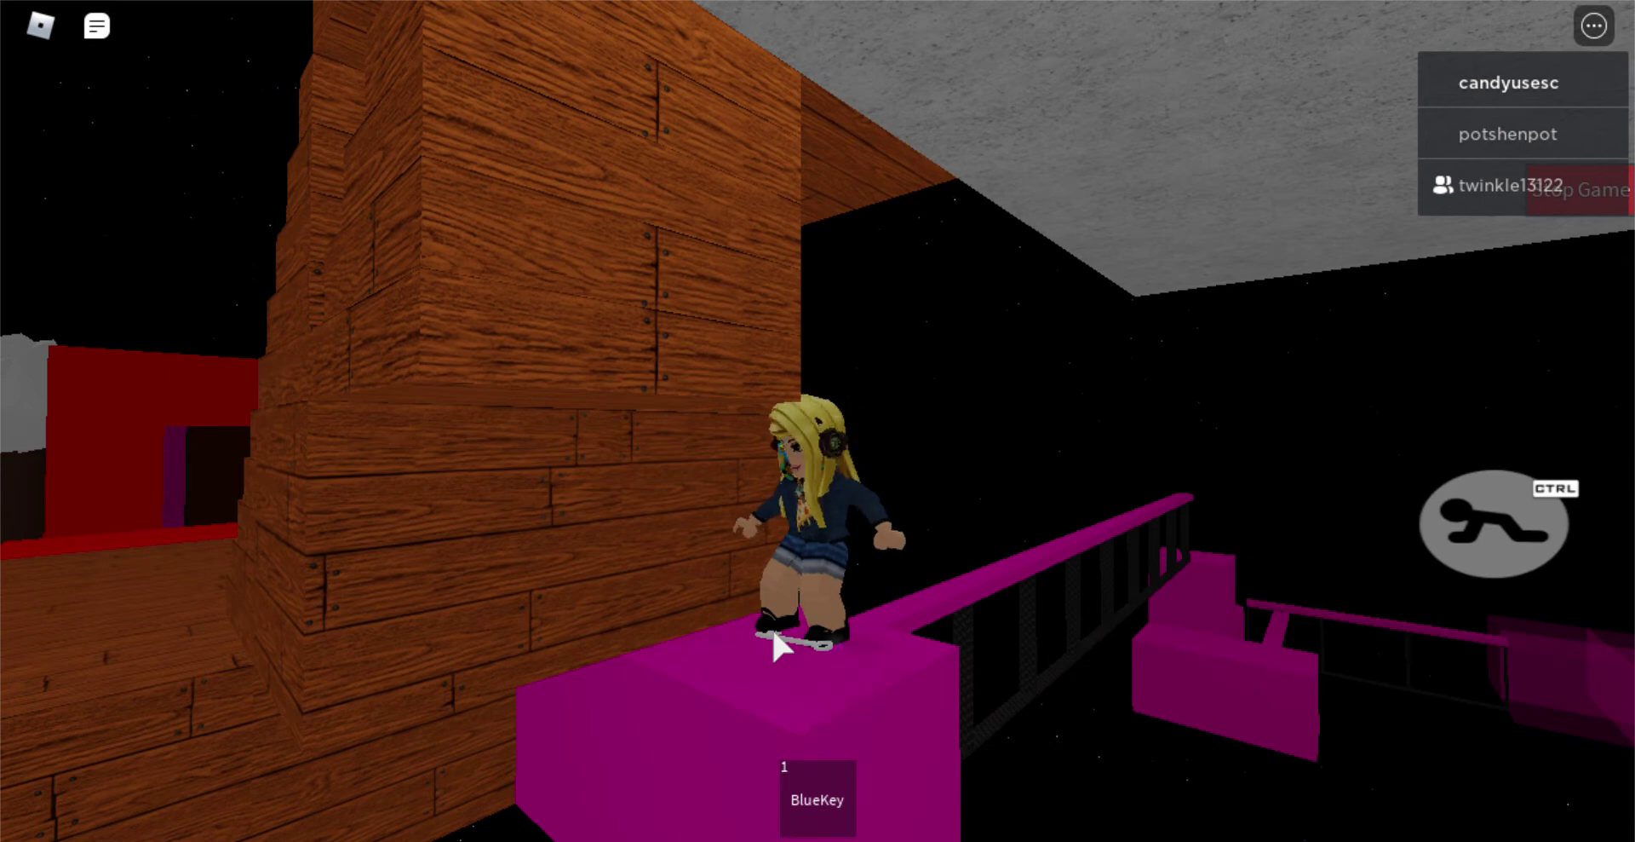
key(s)
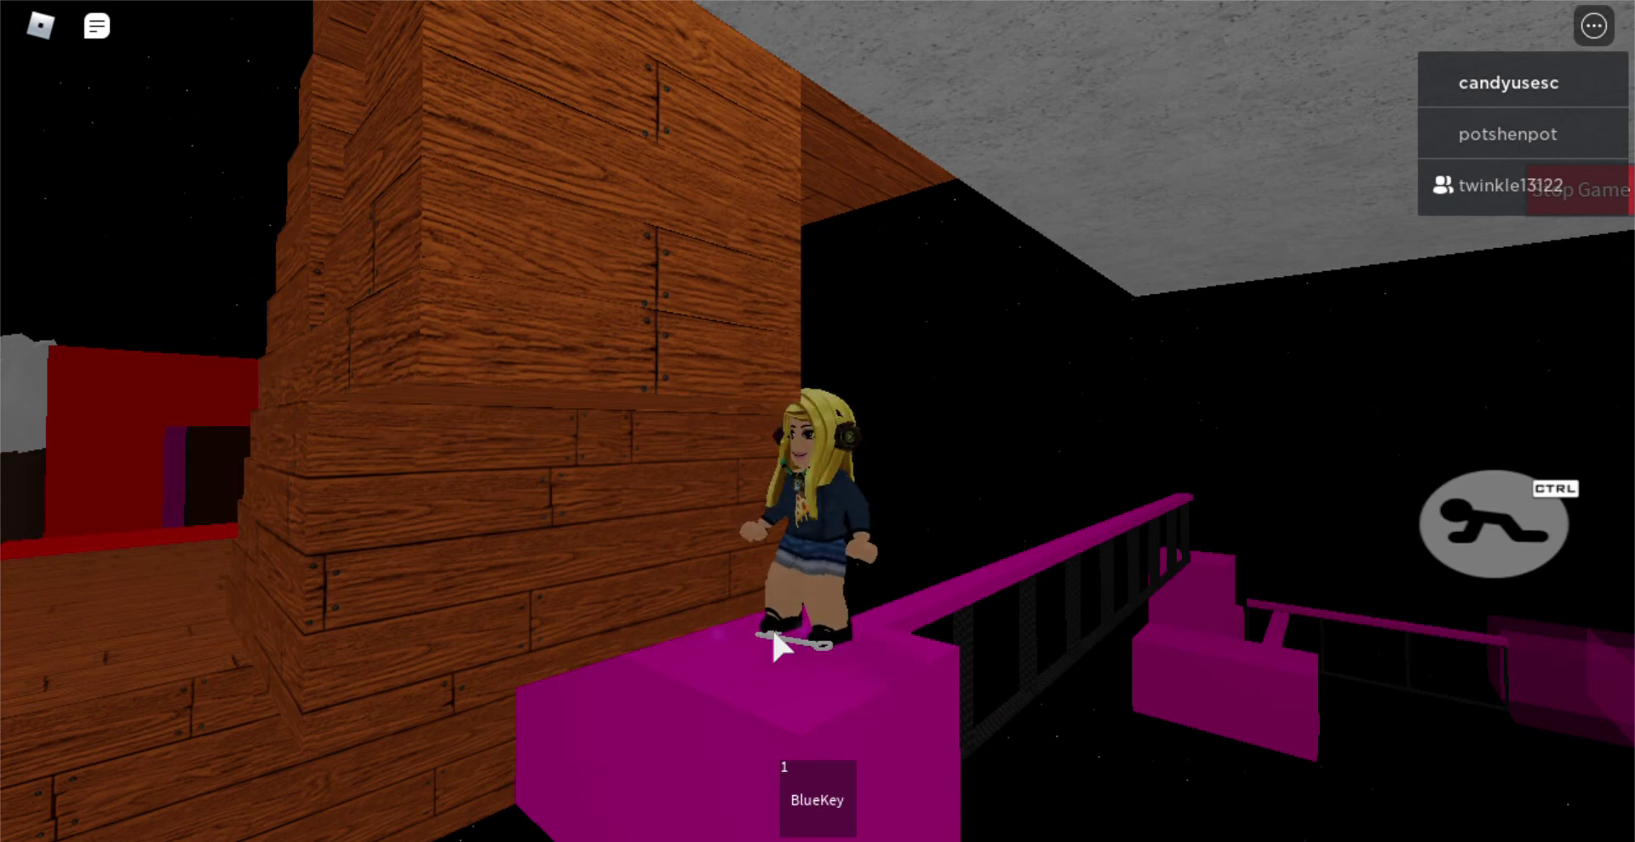
key(w)
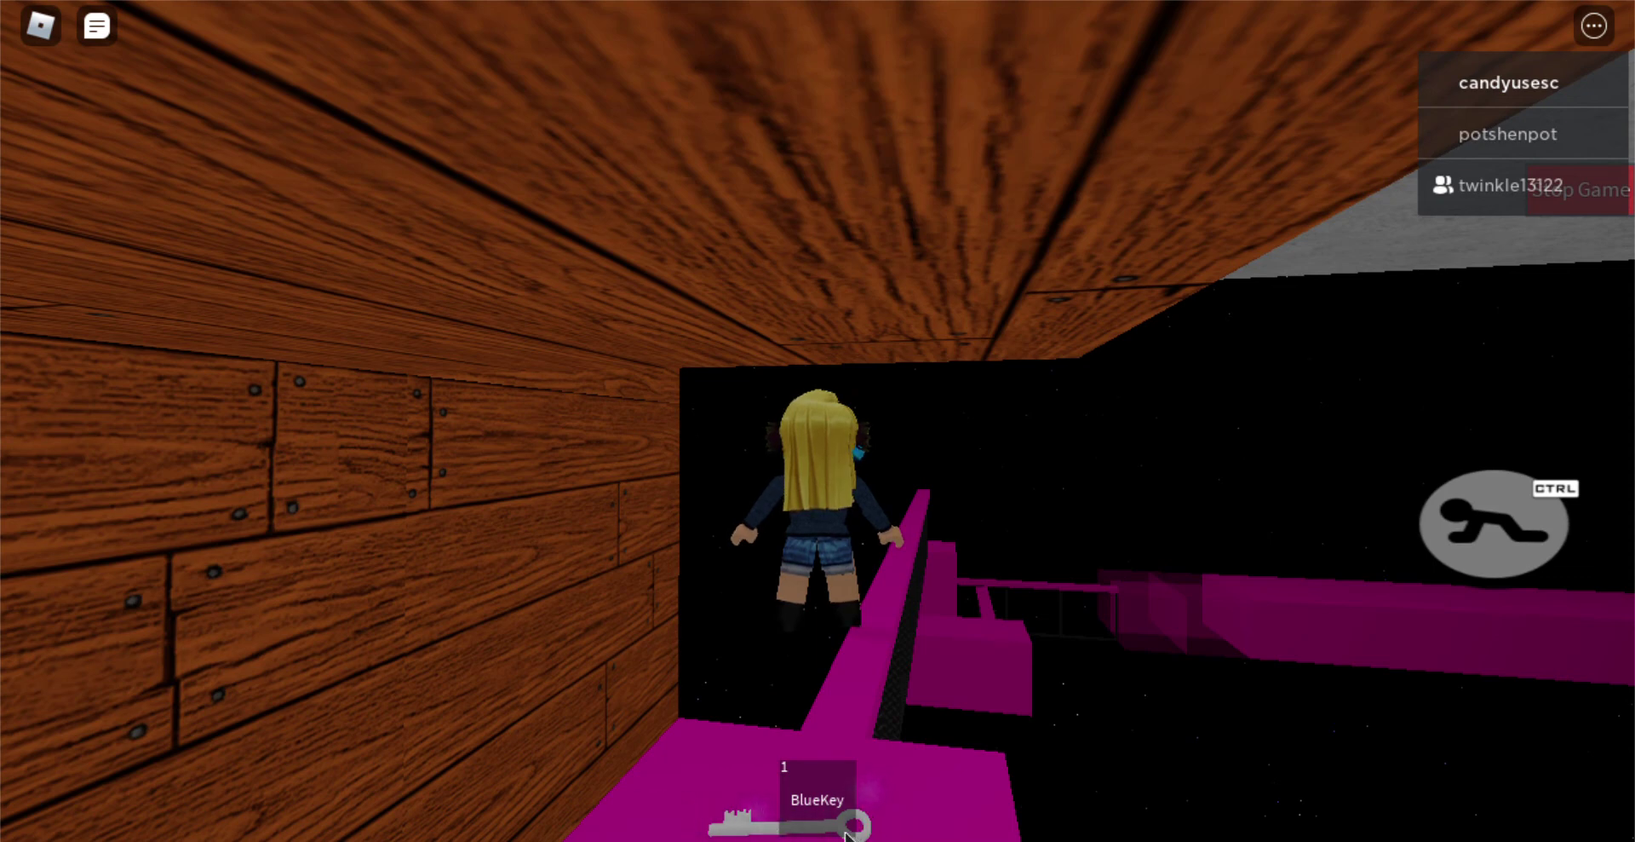
Step: Equip the BlueKey with key 1, then put it back away
key(1)
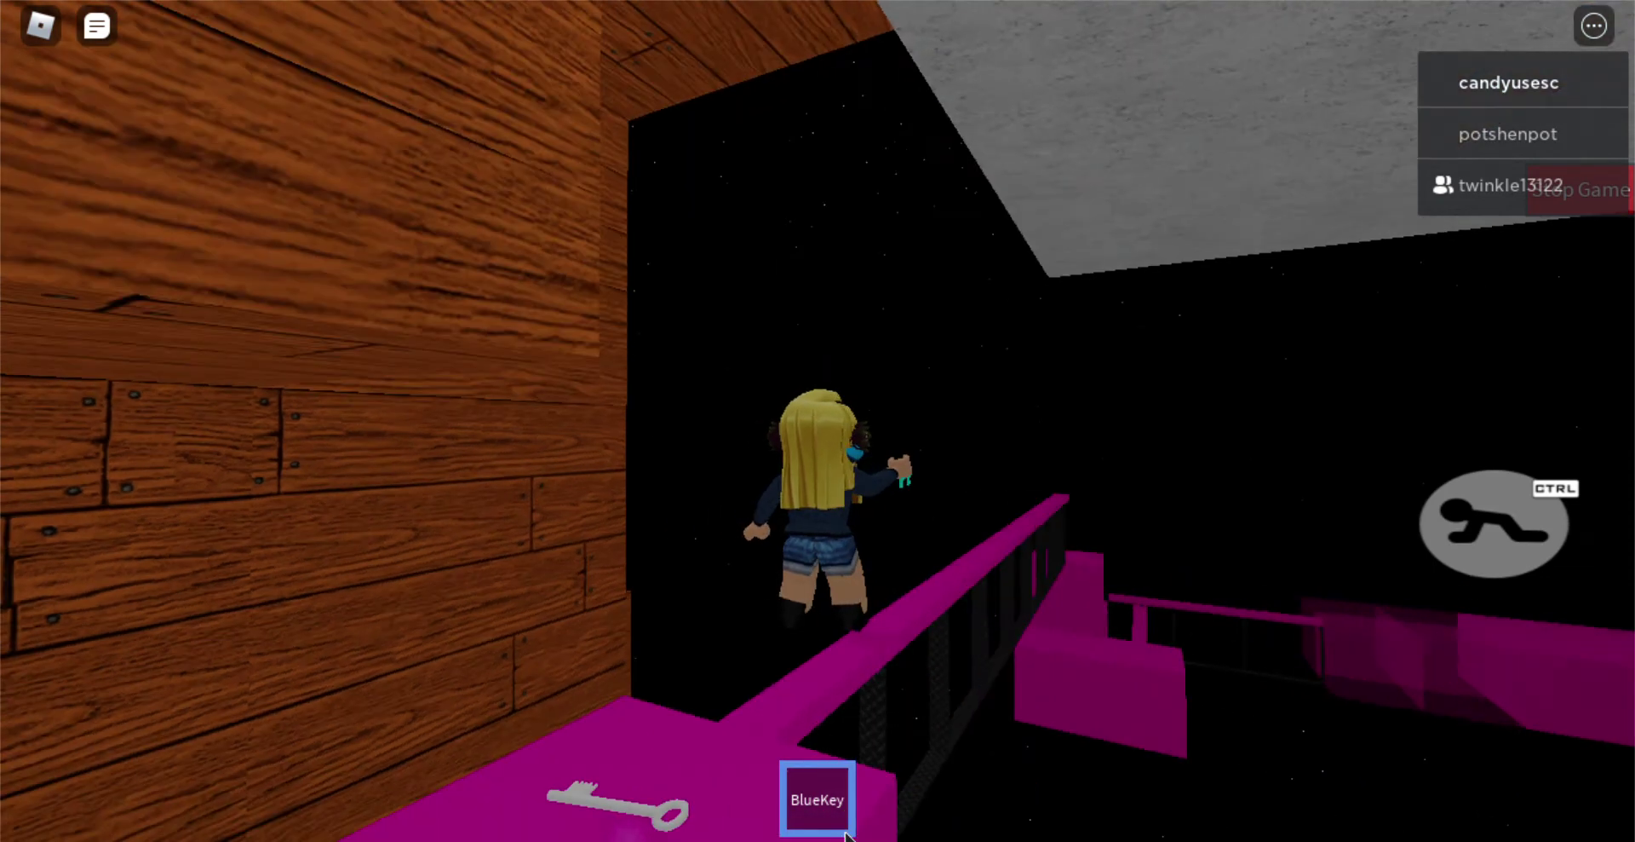
drag(847, 831, 846, 831)
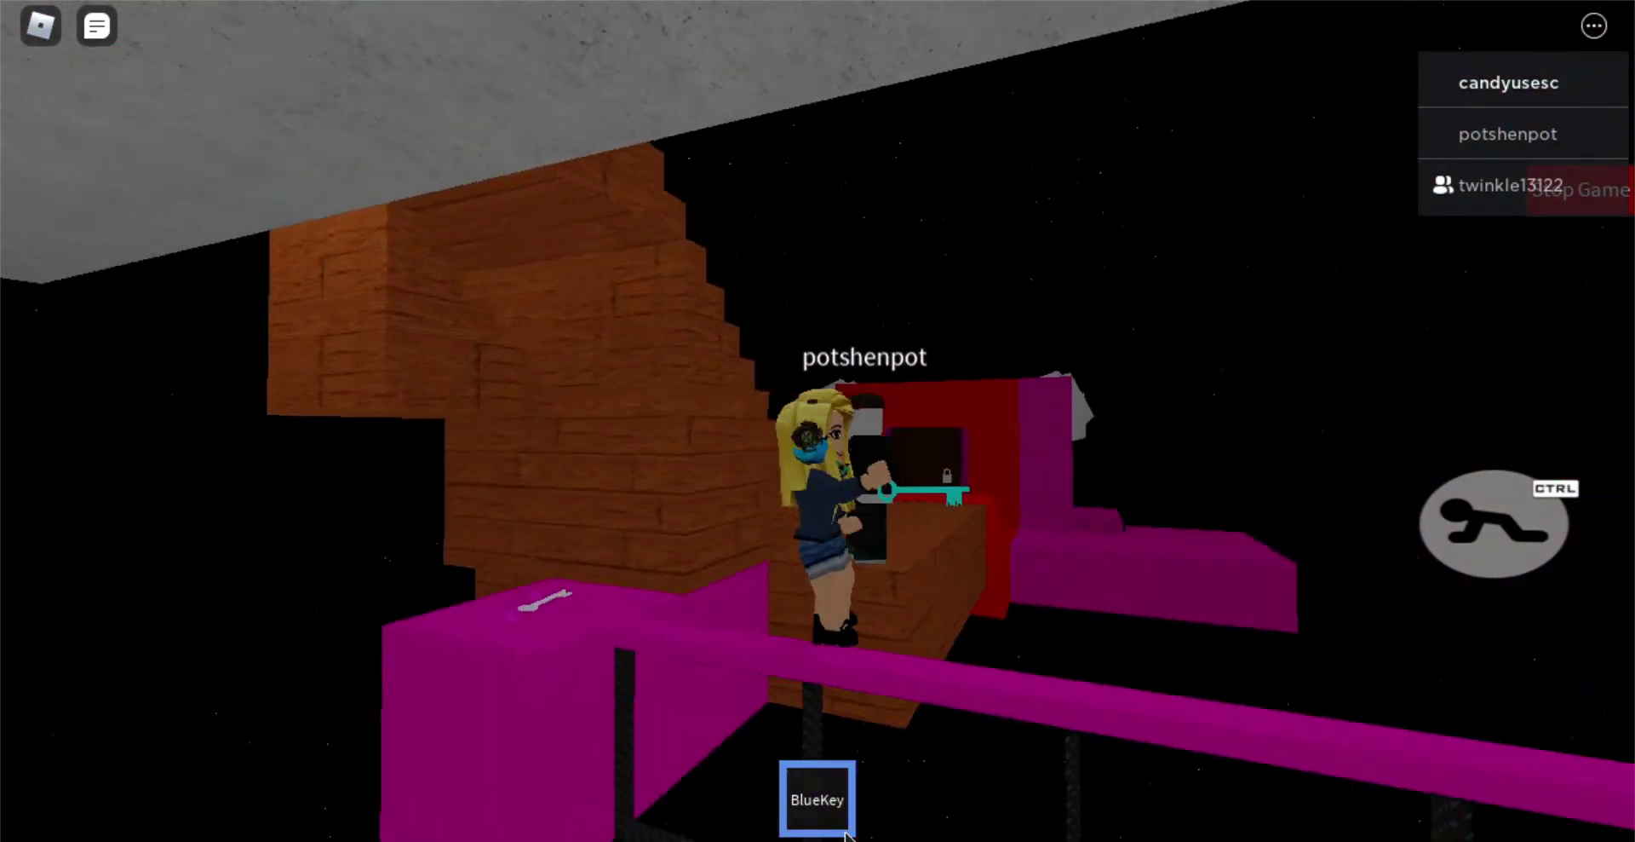
click(833, 798)
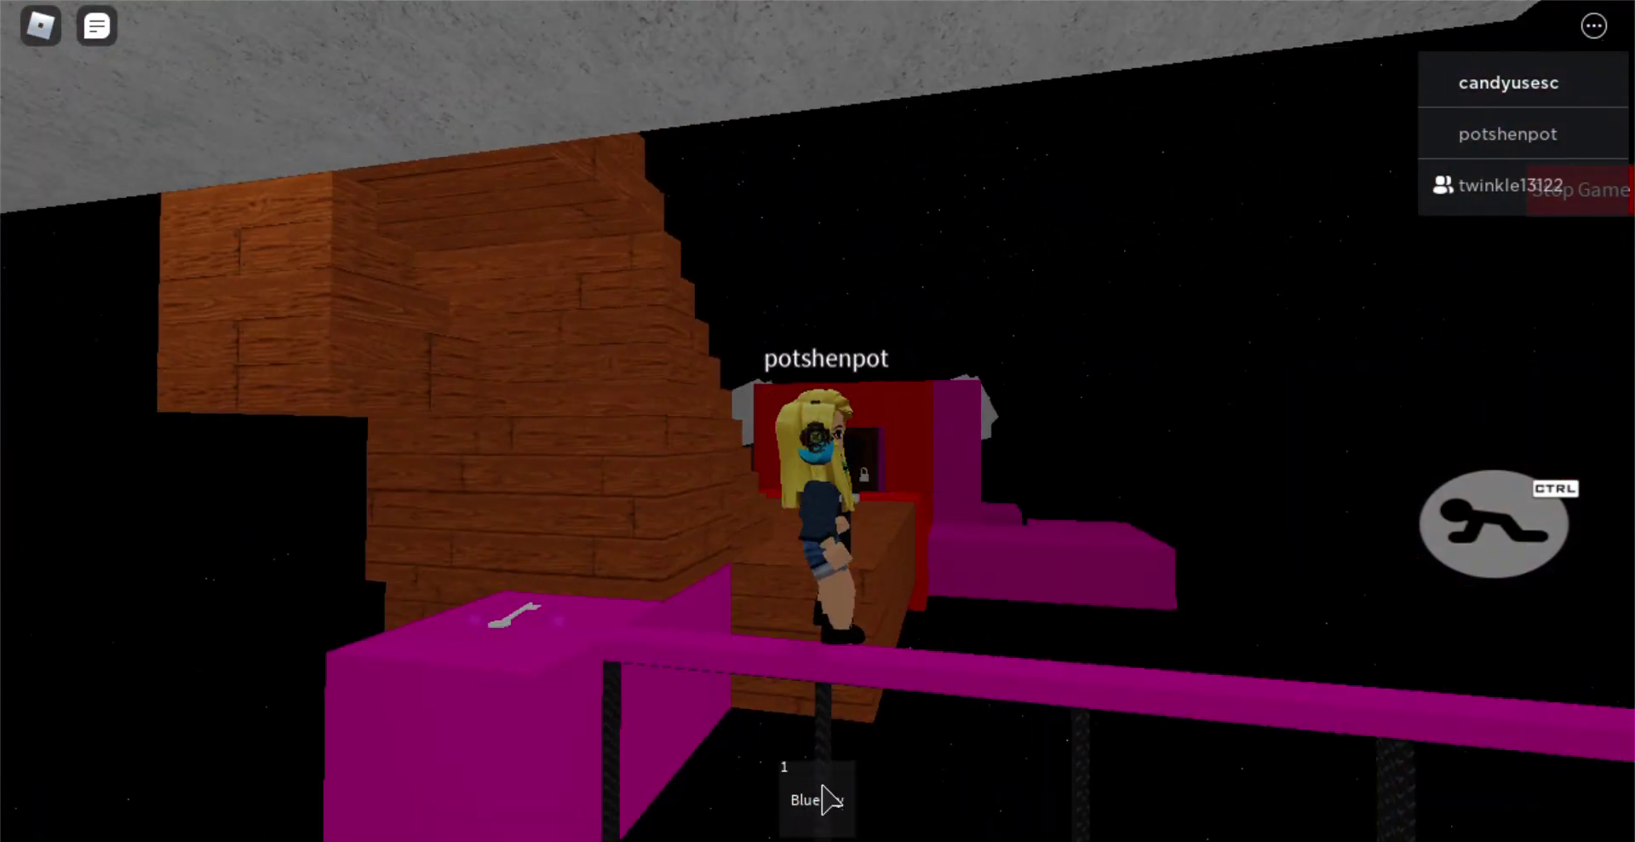
Step: Turn the character around and walk off the pink block's edge into the void
key(Right)
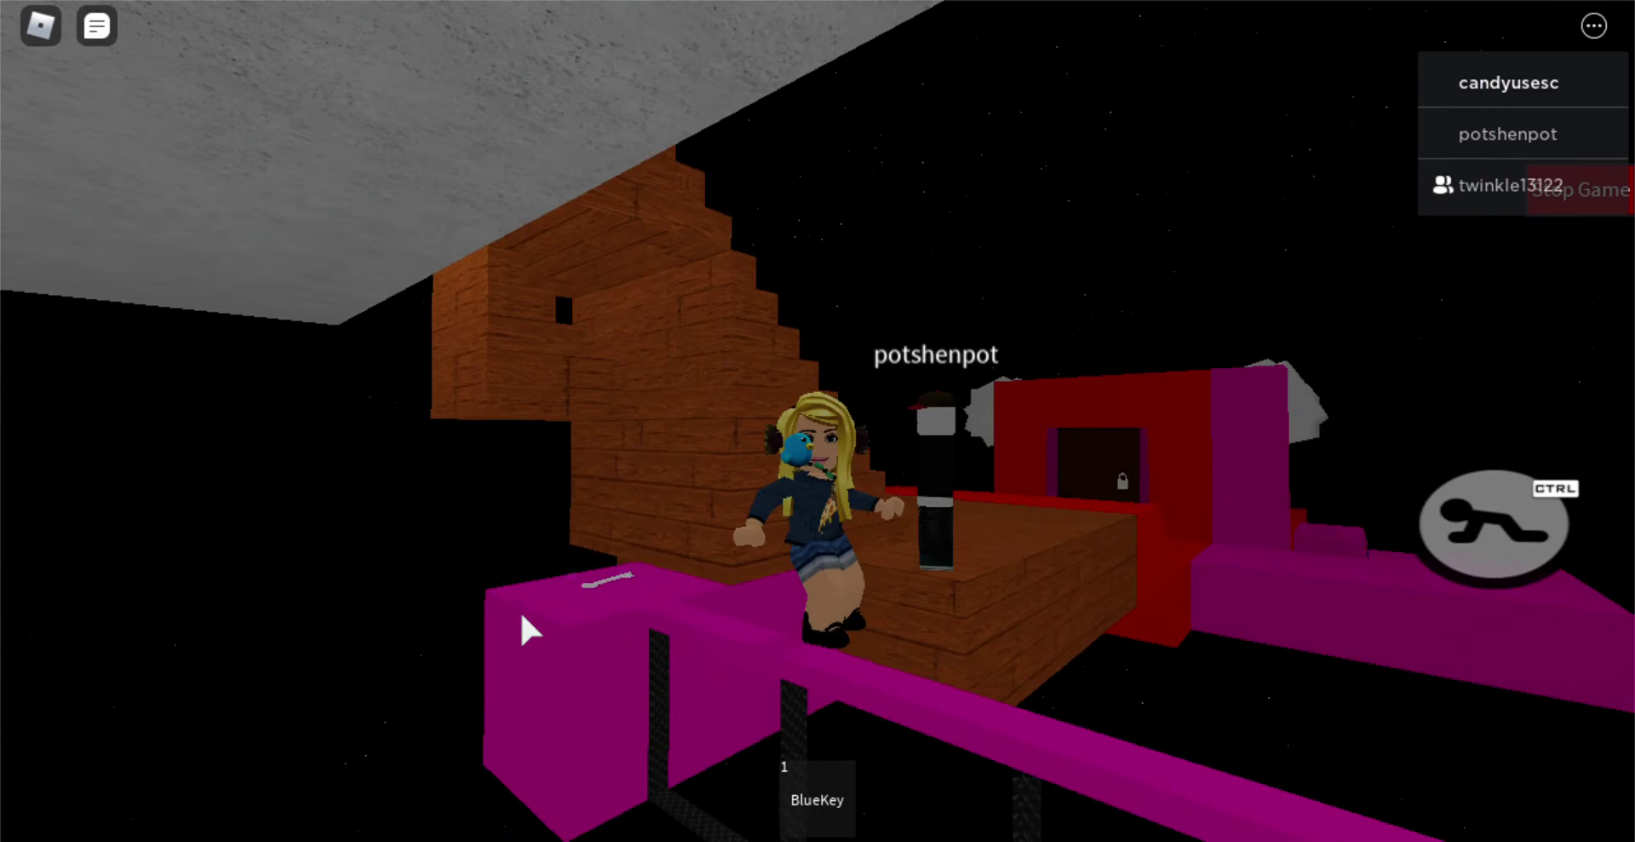
key(Right)
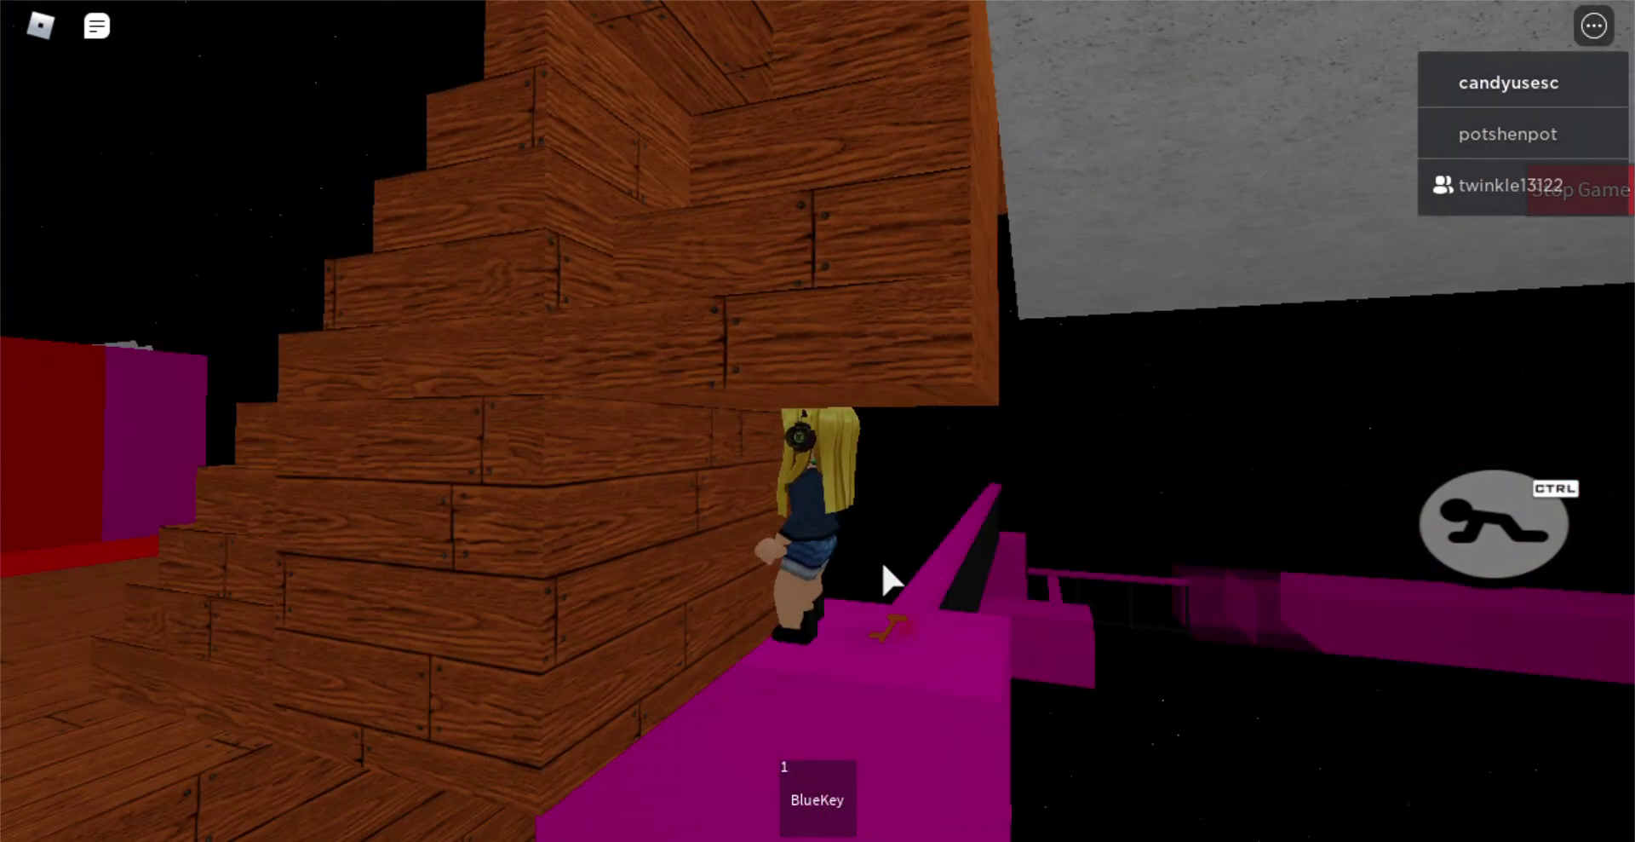
scroll(882, 561, up, 5)
key(Right)
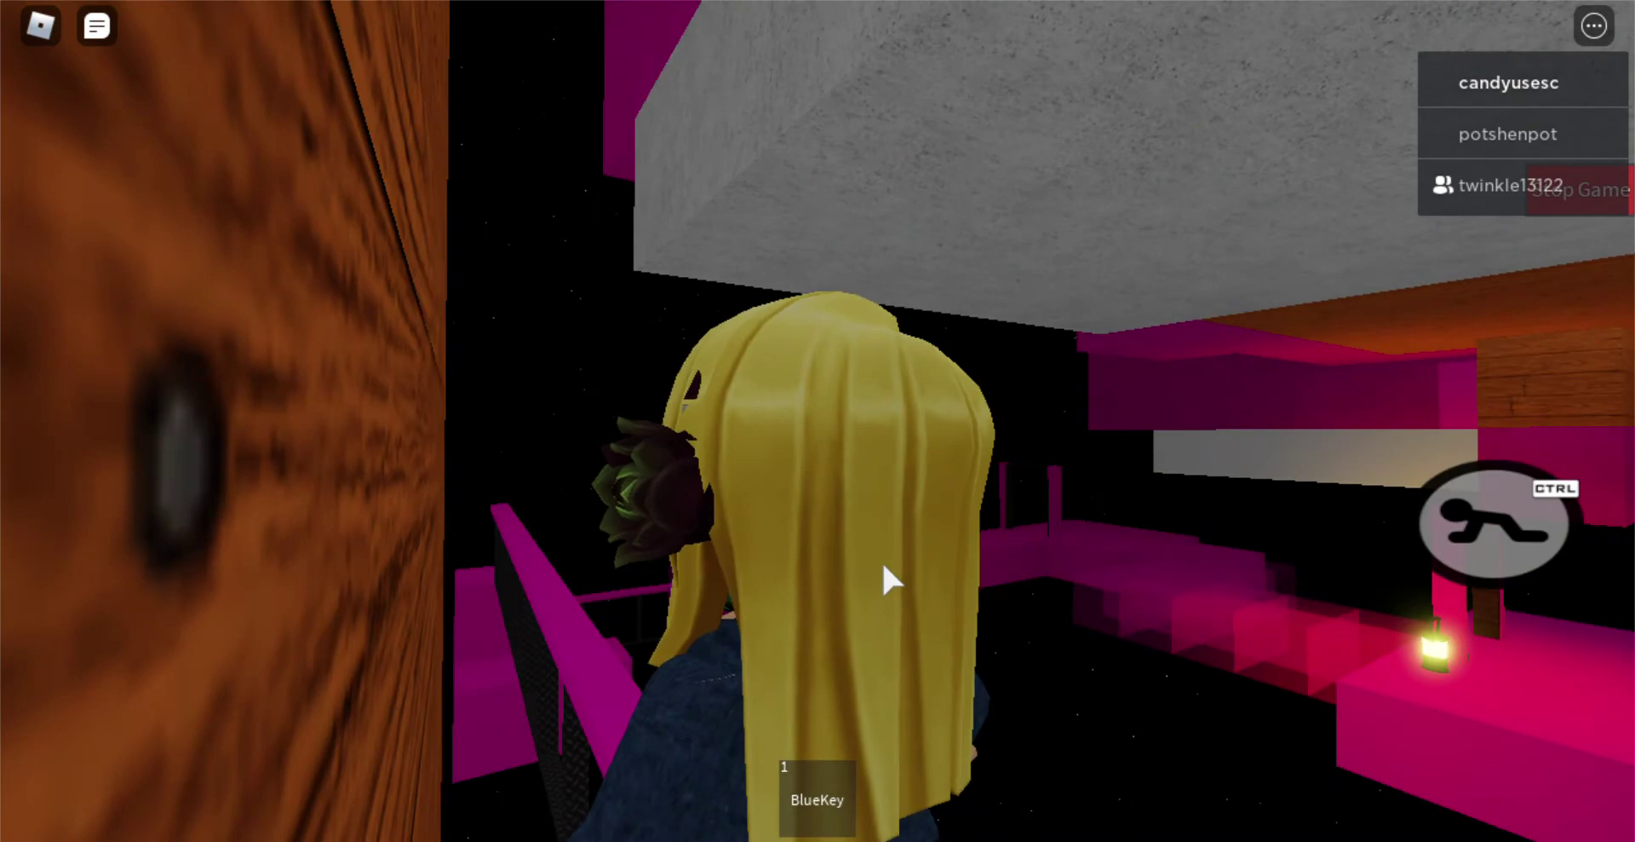
scroll(882, 561, down, 5)
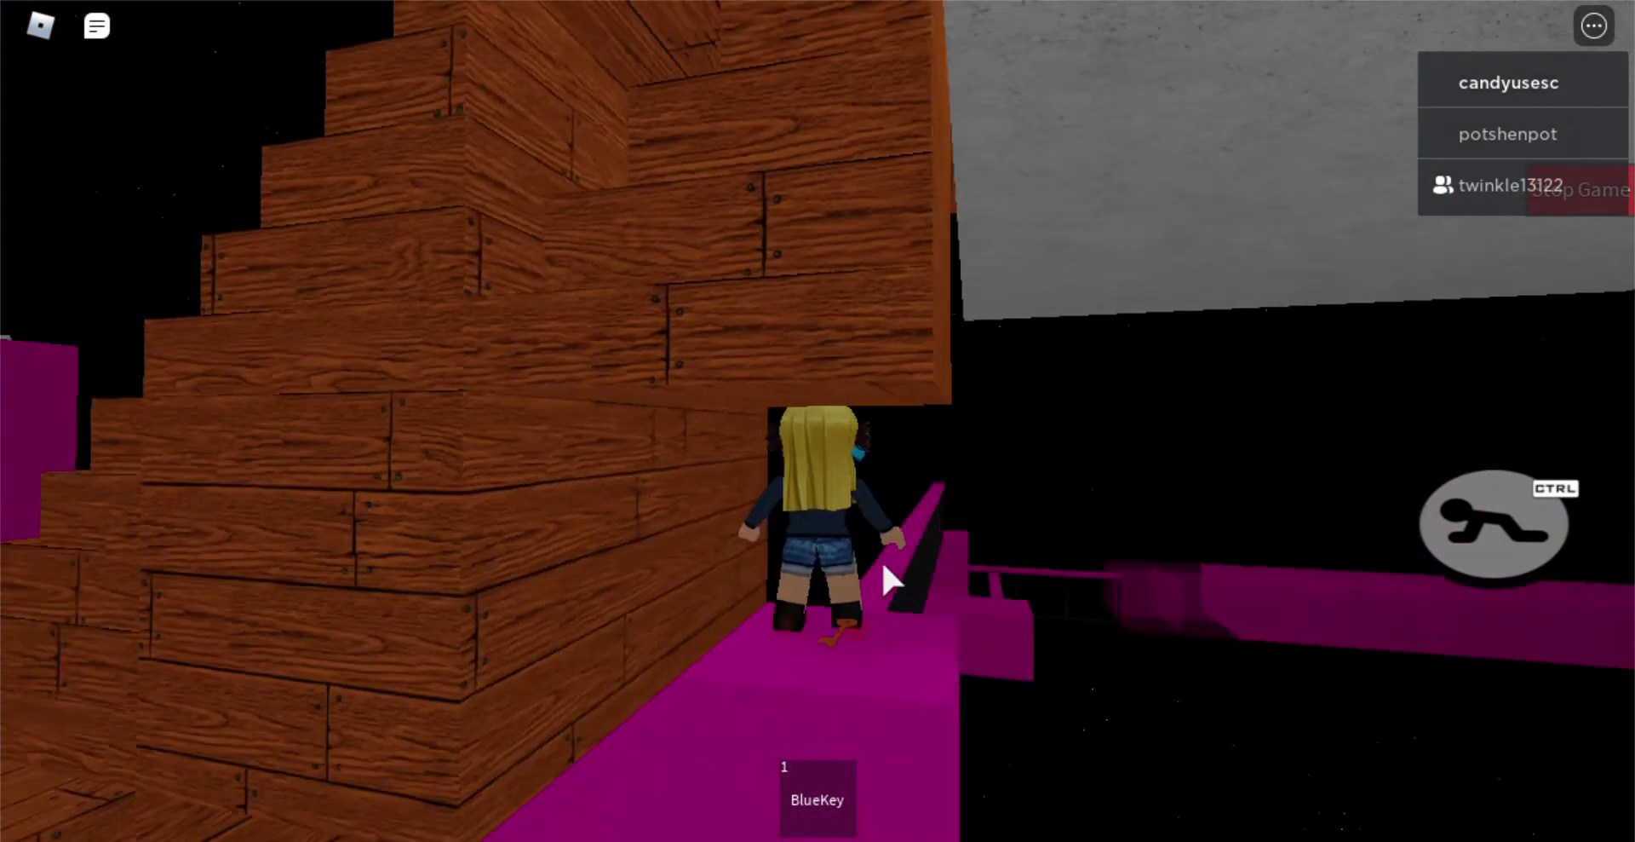
key(Right)
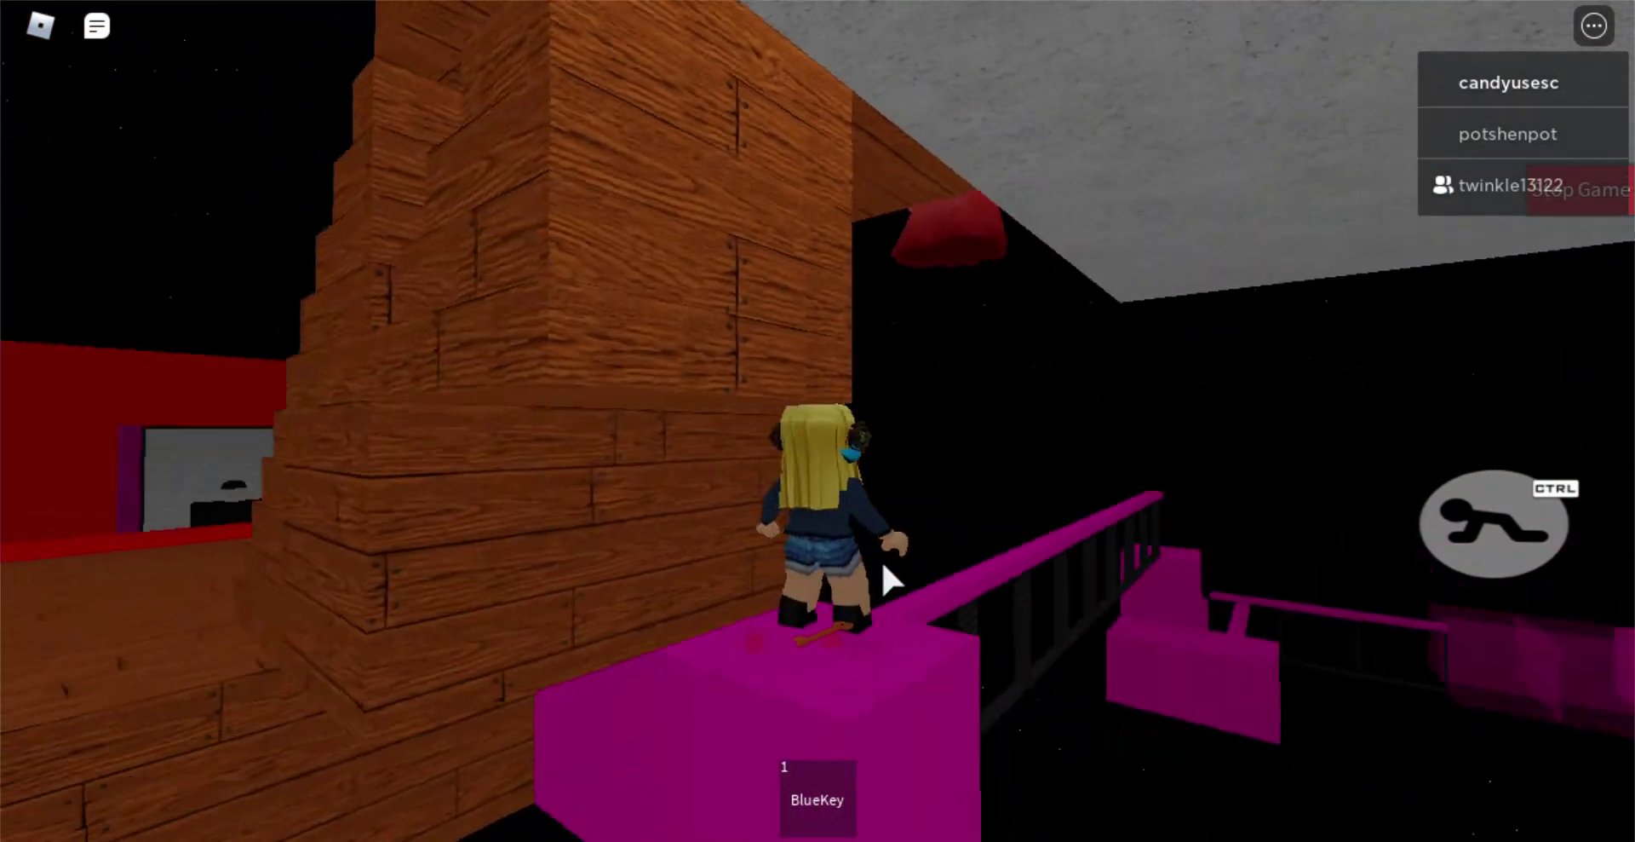
key(Right)
scroll(882, 561, up, 3)
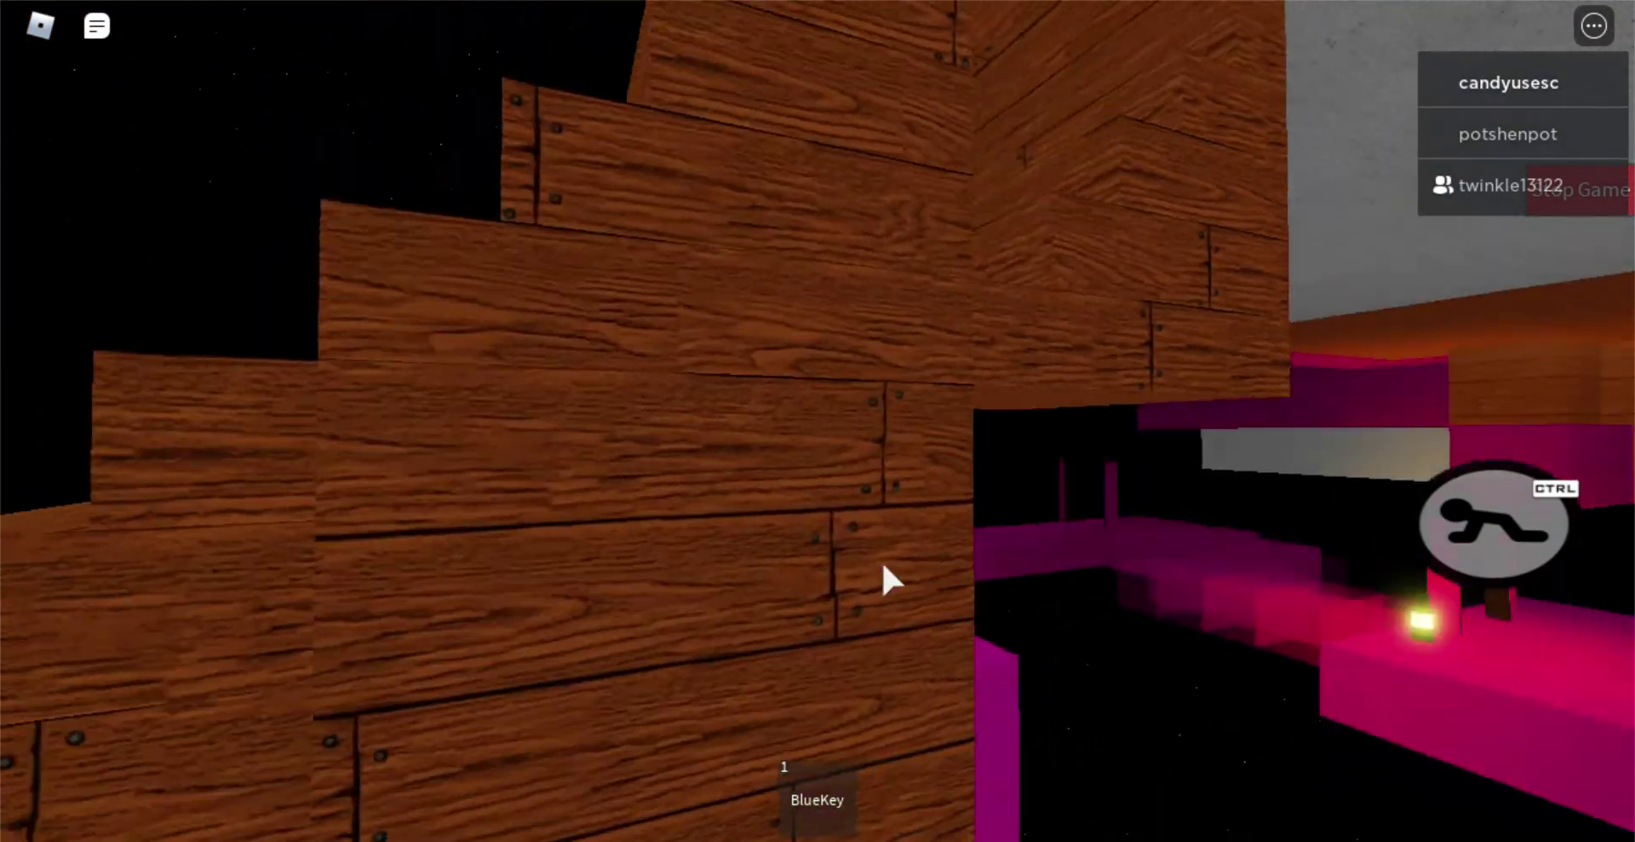
scroll(882, 562, down, 3)
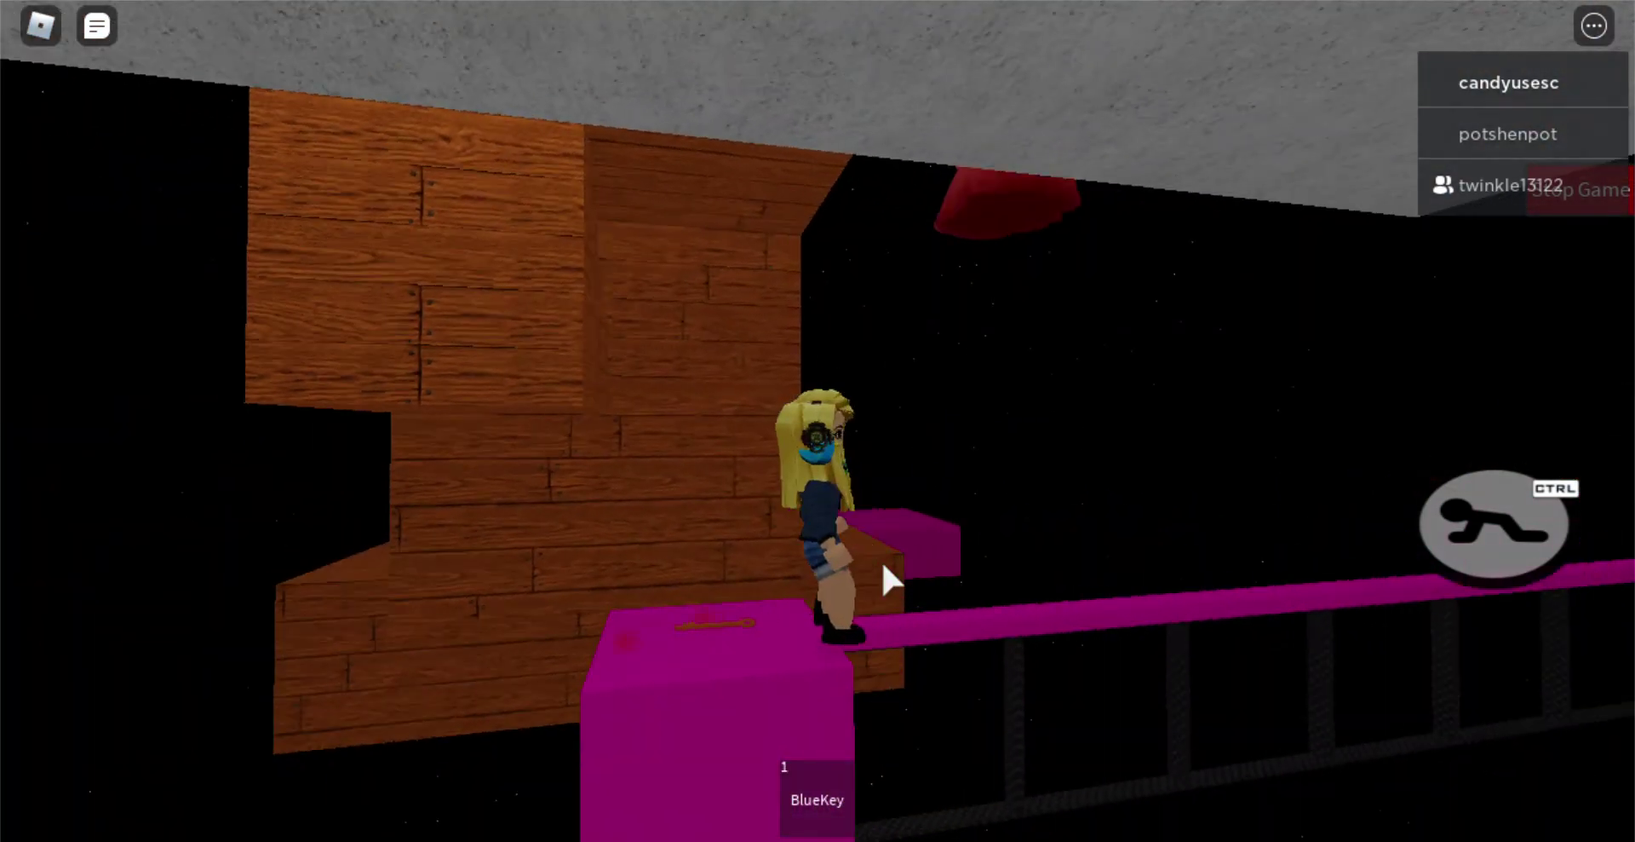
key(w)
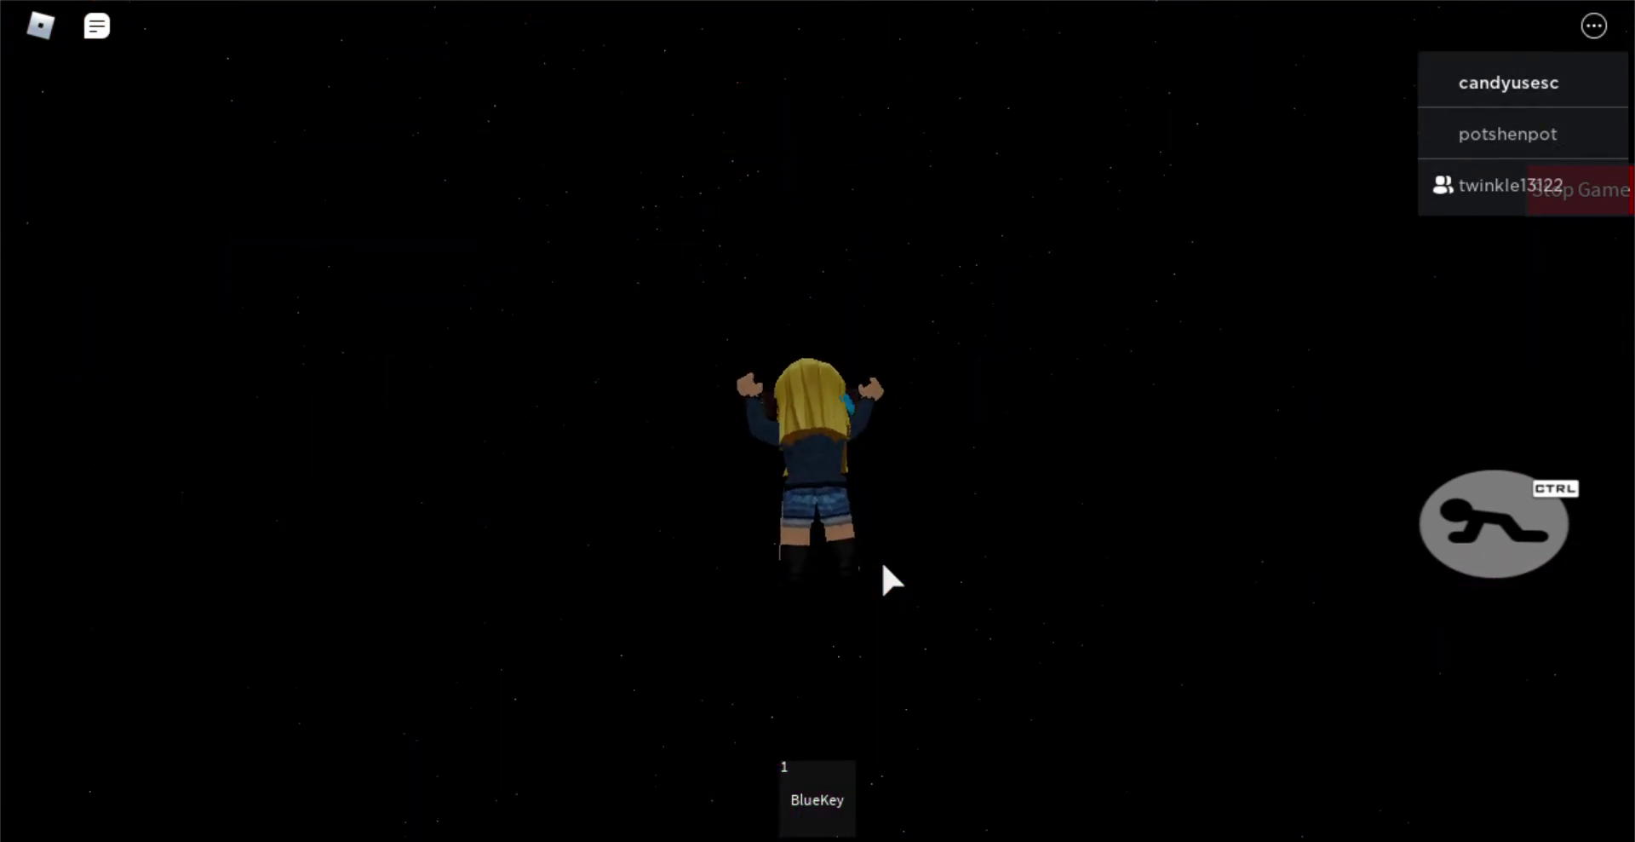